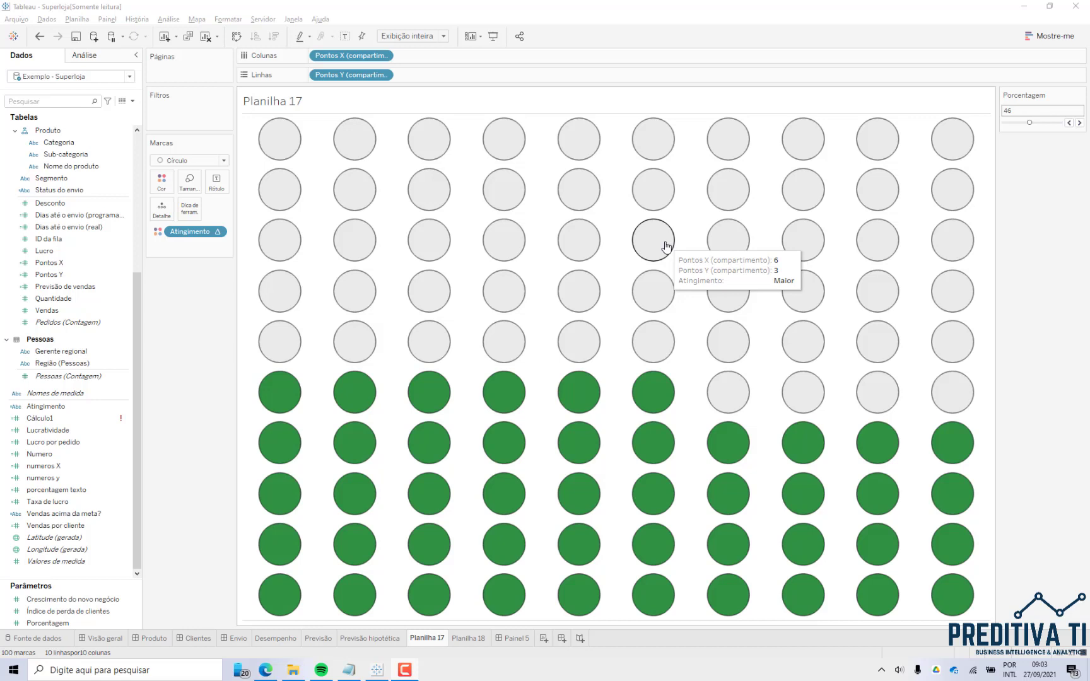
Step: Raise the Porcentagem parameter on the finished dot chart to 64, continuing up to 67, to preview how the circles fill
{"action": "left_click_drag", "start_coordinate": [1030, 123], "coordinate": [1041, 128]}
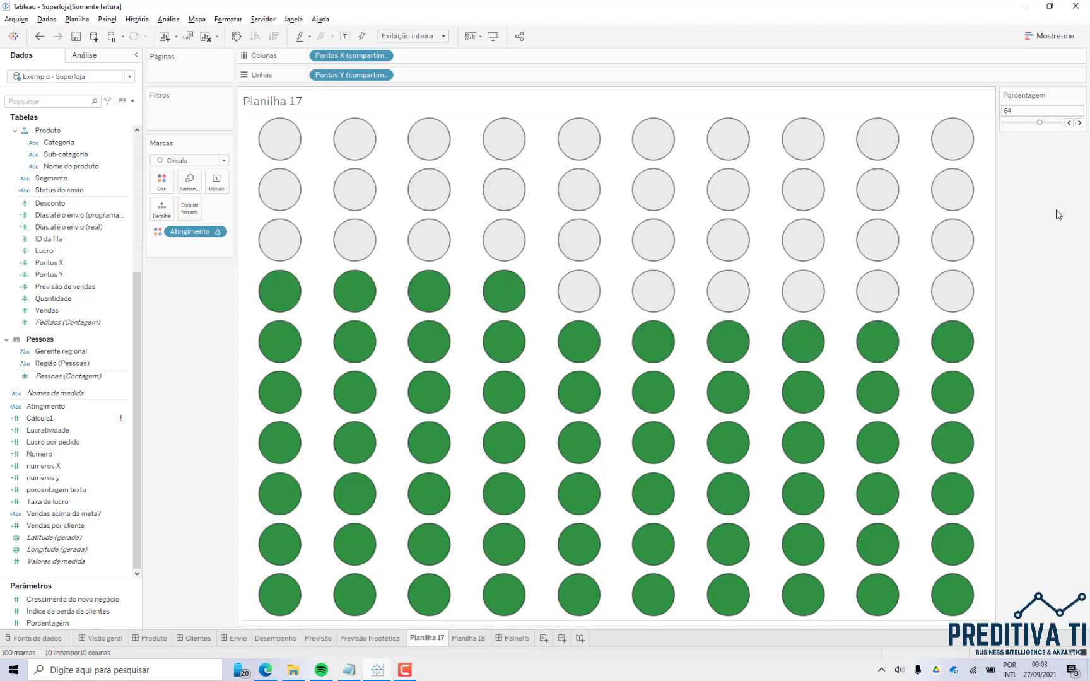
{"action": "left_click", "coordinate": [1080, 123]}
{"action": "left_click", "coordinate": [1080, 123]}
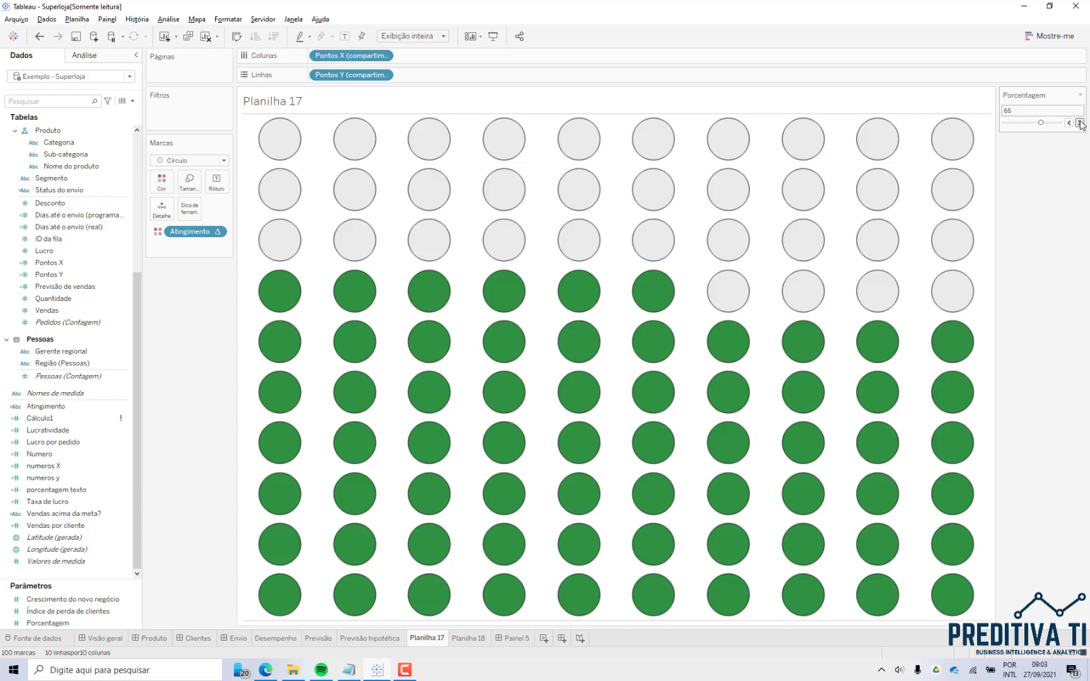
{"action": "left_click", "coordinate": [1080, 123]}
{"action": "left_click", "coordinate": [1080, 123]}
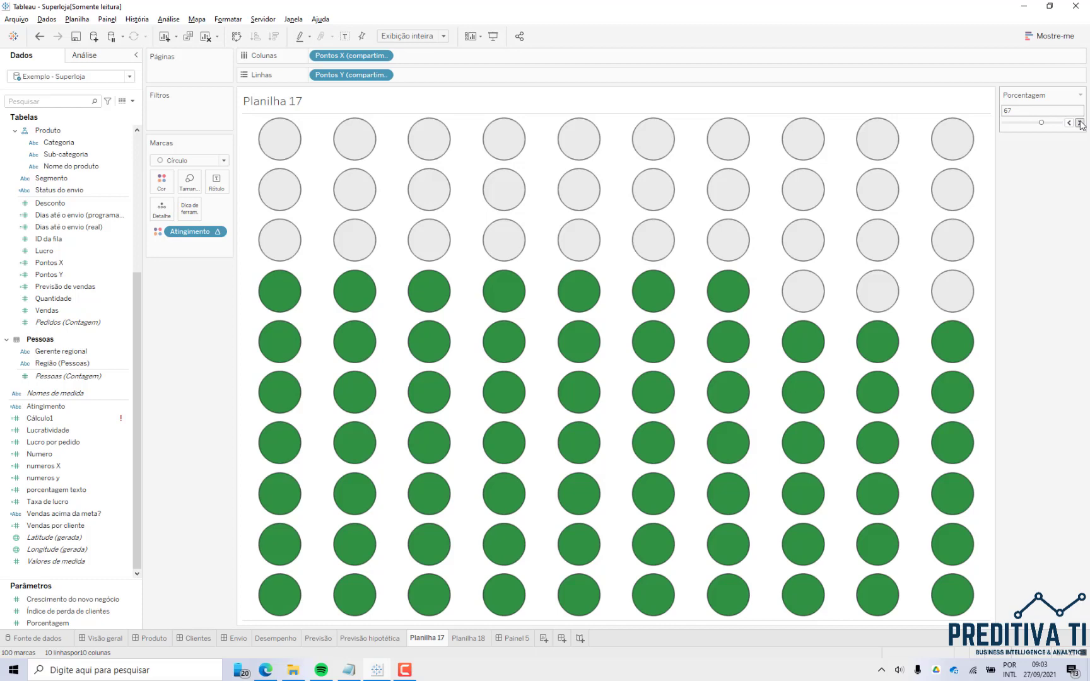
Step: Go to the start page and open the Superloja sample workbook
{"action": "left_click", "coordinate": [13, 36]}
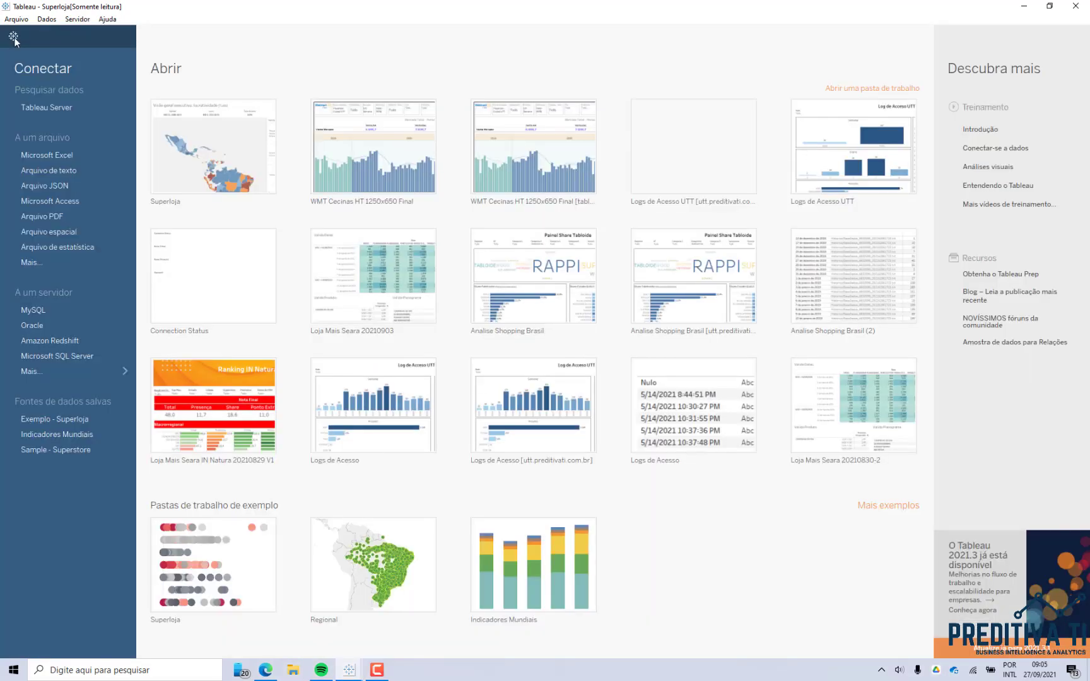
{"action": "left_click", "coordinate": [179, 563]}
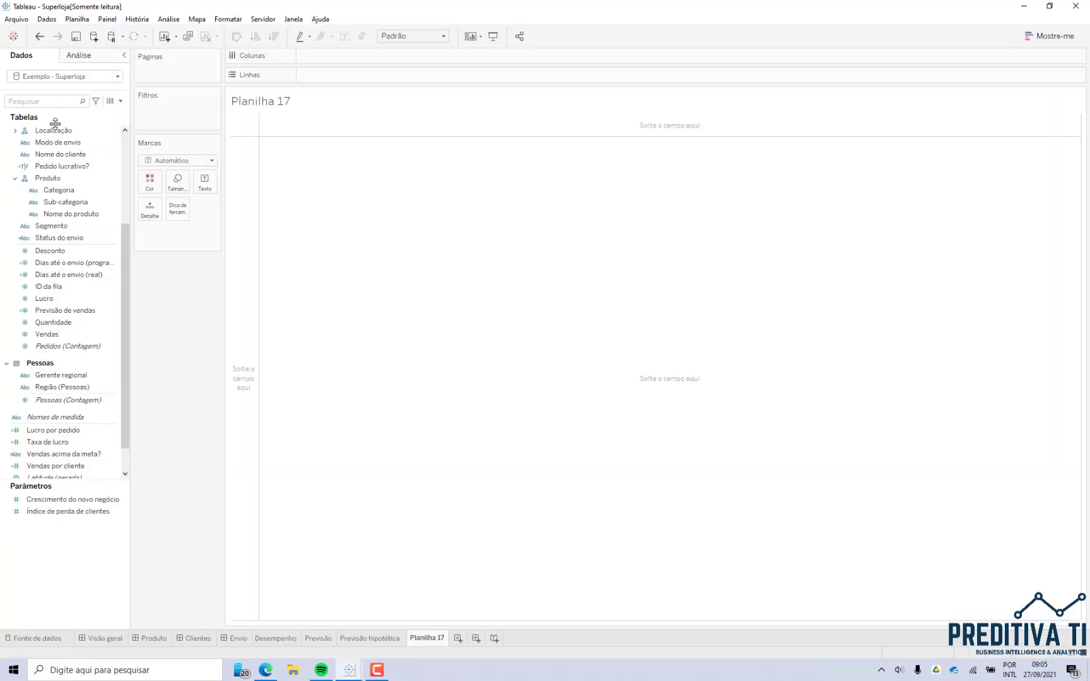
Step: Place the Categoria field on the rows of the blank Planilha 17 sheet
{"action": "left_click_drag", "start_coordinate": [59, 190], "coordinate": [442, 61]}
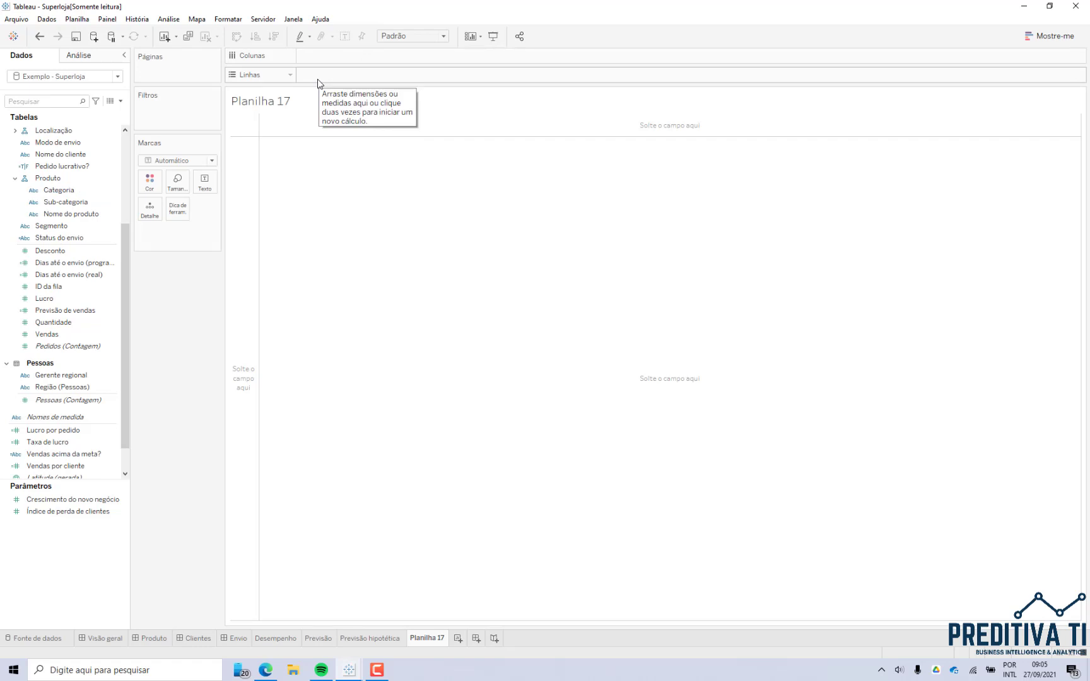
{"action": "left_click", "coordinate": [85, 191]}
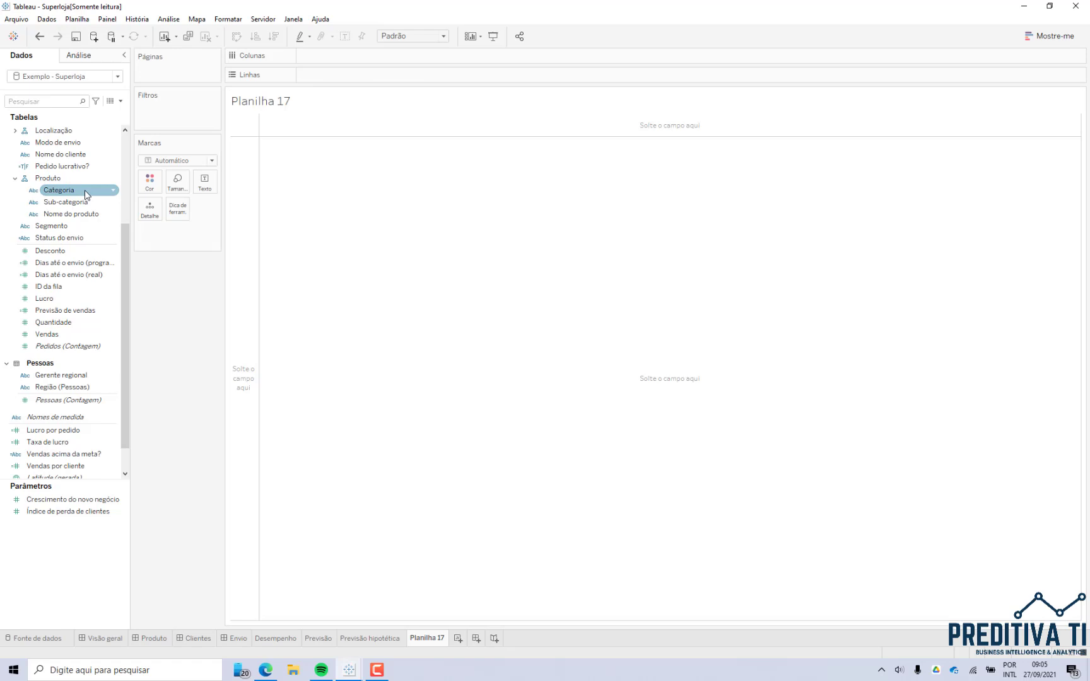
{"action": "right_click", "coordinate": [86, 194]}
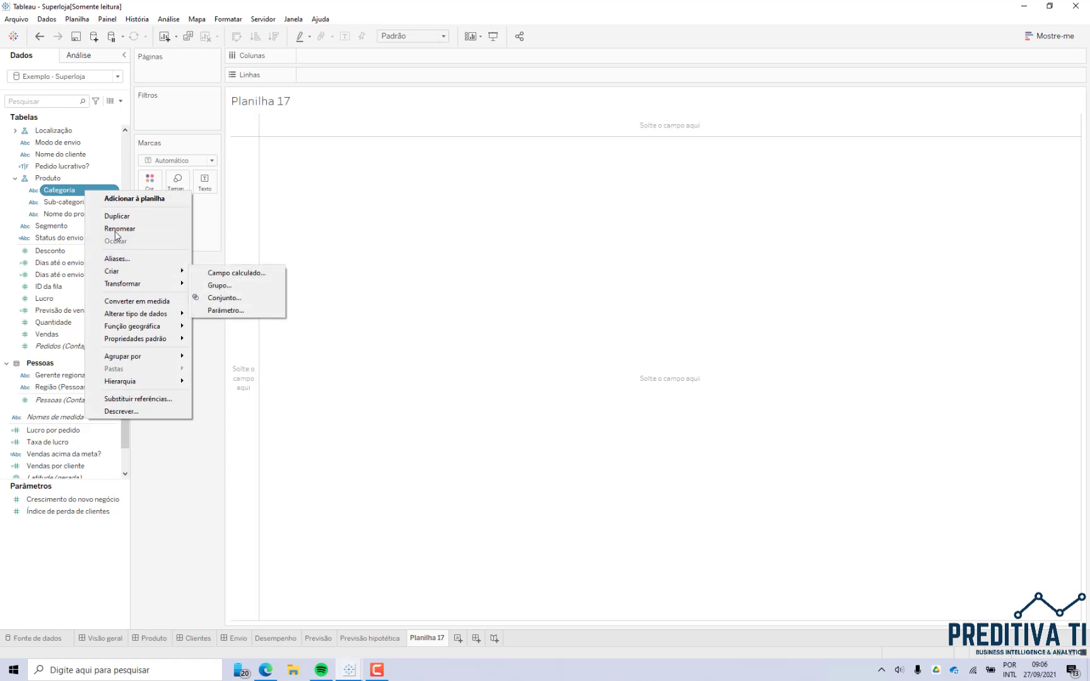
{"action": "left_click_drag", "start_coordinate": [77, 197], "coordinate": [353, 76]}
Step: Create a calculated field from Categoria and name it Pontos X
{"action": "right_click", "coordinate": [69, 189]}
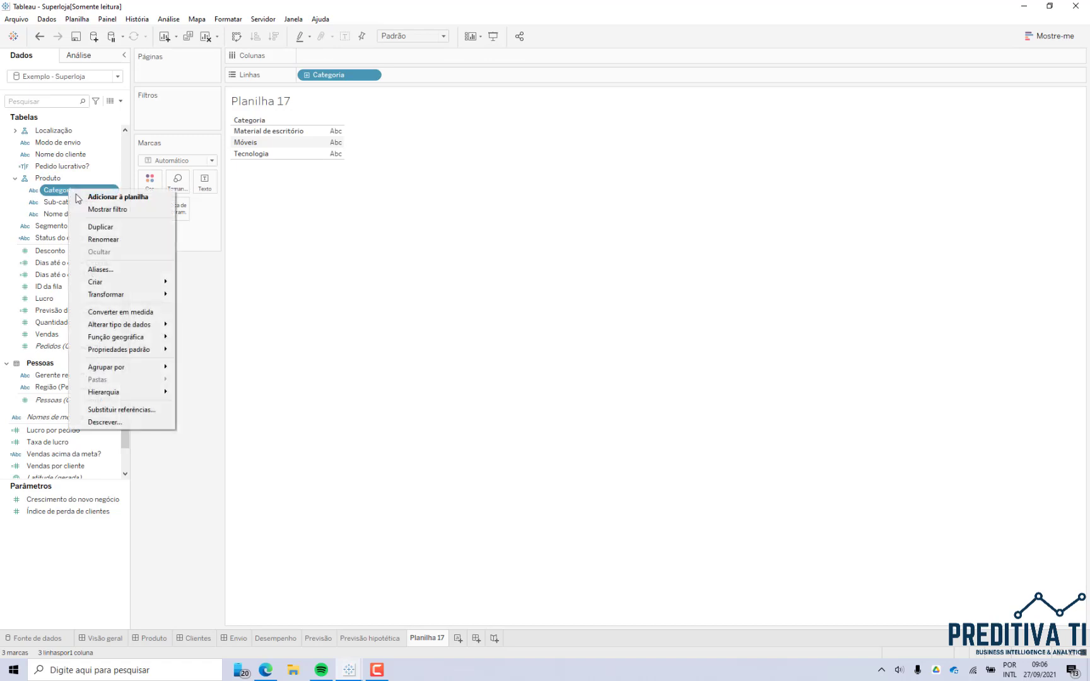
{"action": "mouse_move", "coordinate": [164, 284]}
{"action": "left_click", "coordinate": [206, 285]}
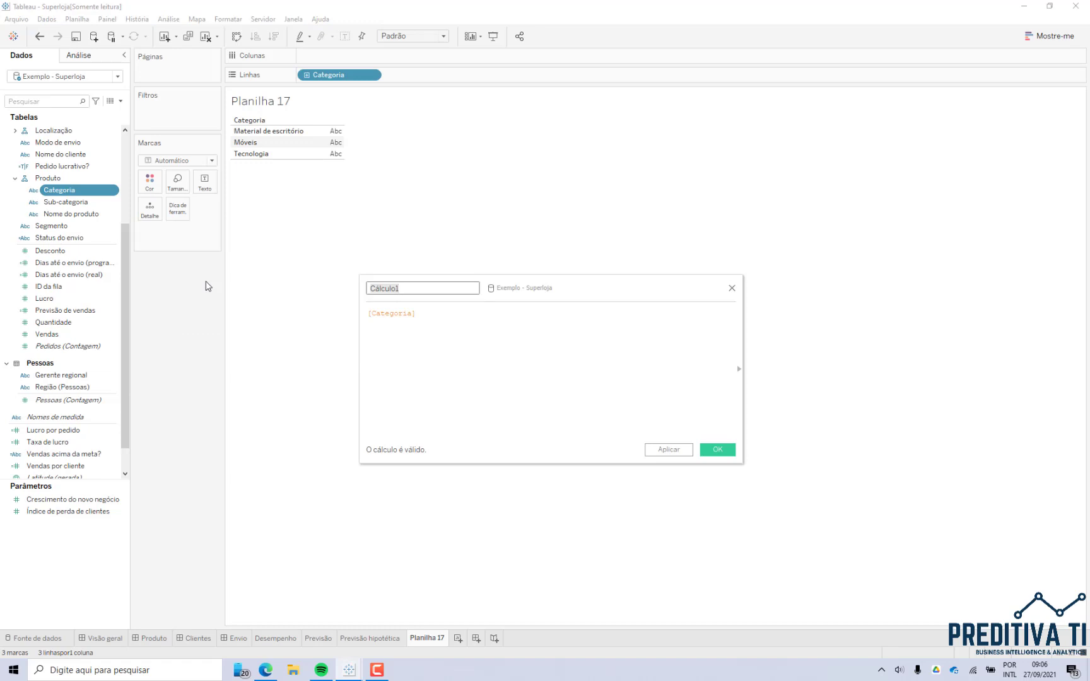
{"action": "type", "text": "Numero"}
{"action": "double_click", "coordinate": [428, 289]}
{"action": "type", "text": "Pontos X"}
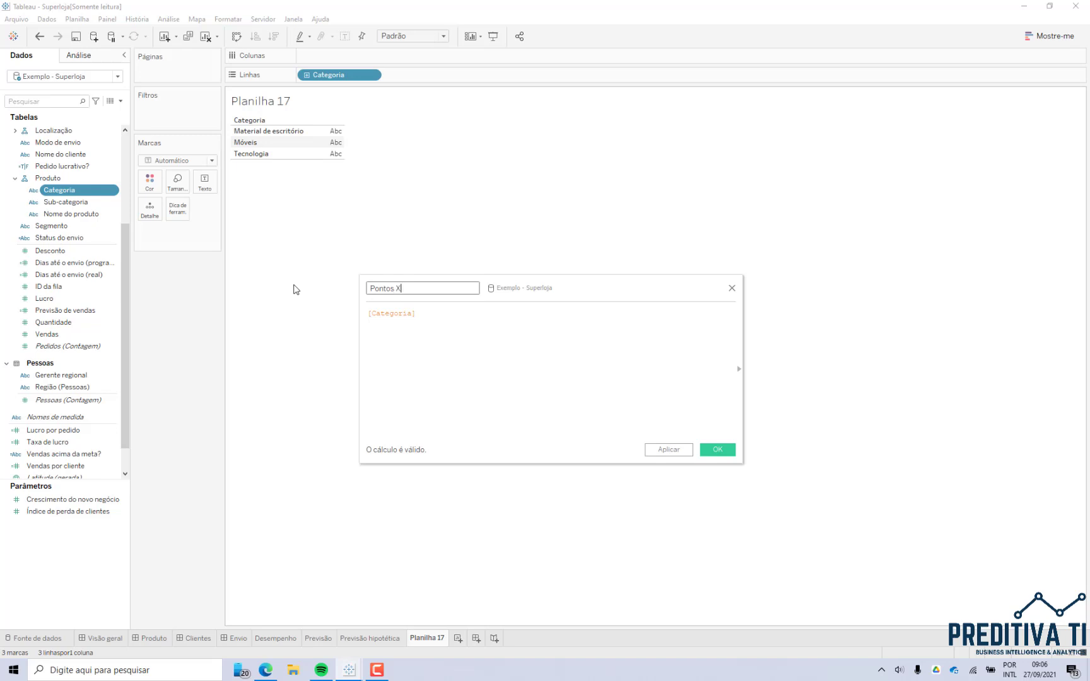
Step: Define the Pontos X formula as if [Categoria] = "Material de escritório" then 1 else 10 end, and apply it
{"action": "left_click", "coordinate": [369, 313]}
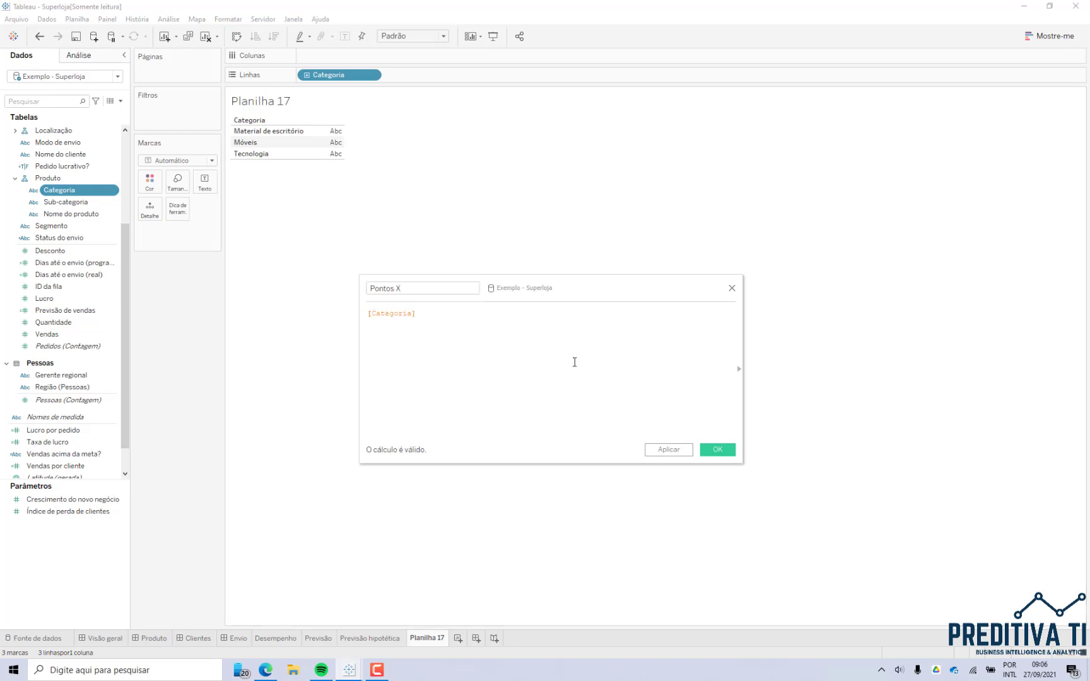
{"action": "type", "text": "if"}
{"action": "left_click", "coordinate": [472, 320]}
{"action": "type", "text": "= M"}
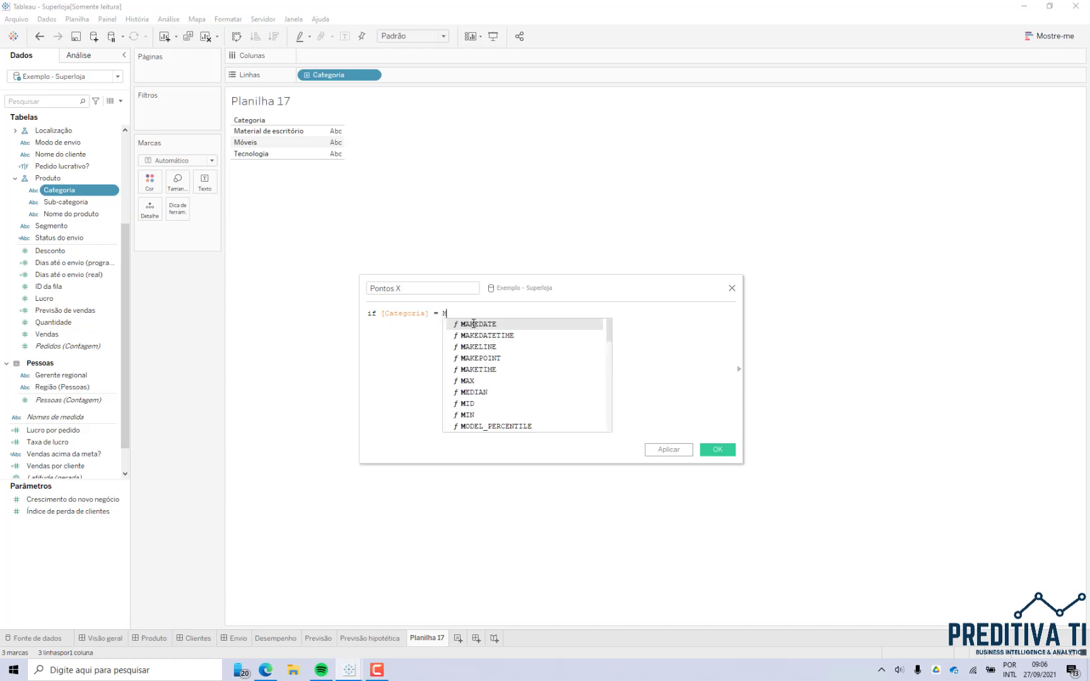
{"action": "key", "text": "BackSpace"}
{"action": "type", "text": "\"Mat"}
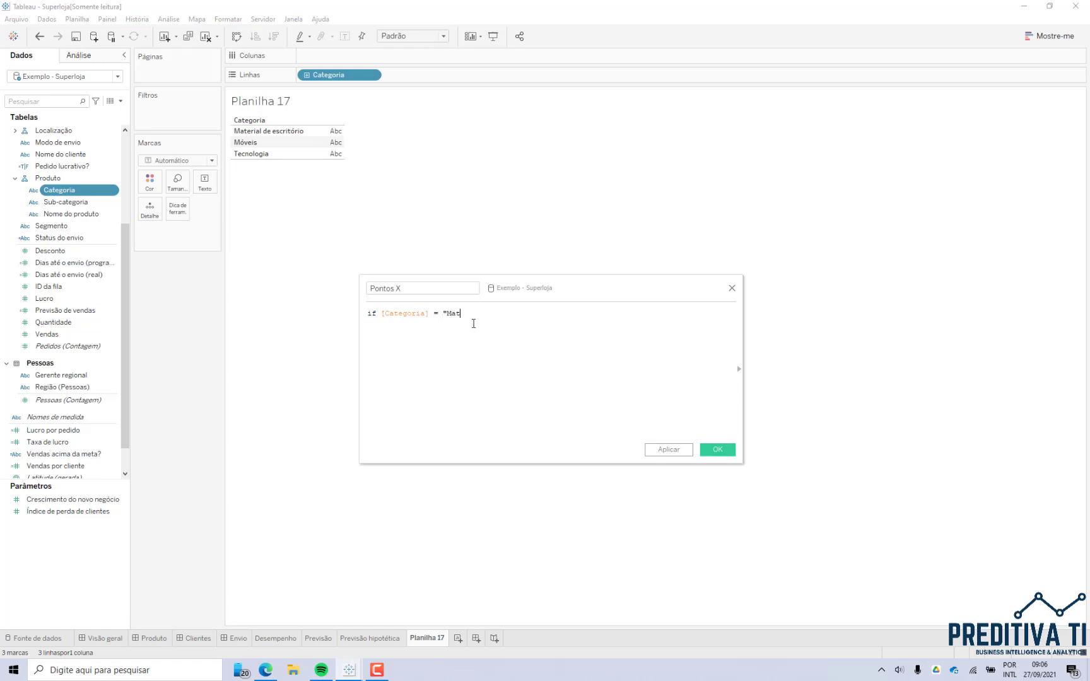
{"action": "type", "text": "erial de escritório\" then 1 el"}
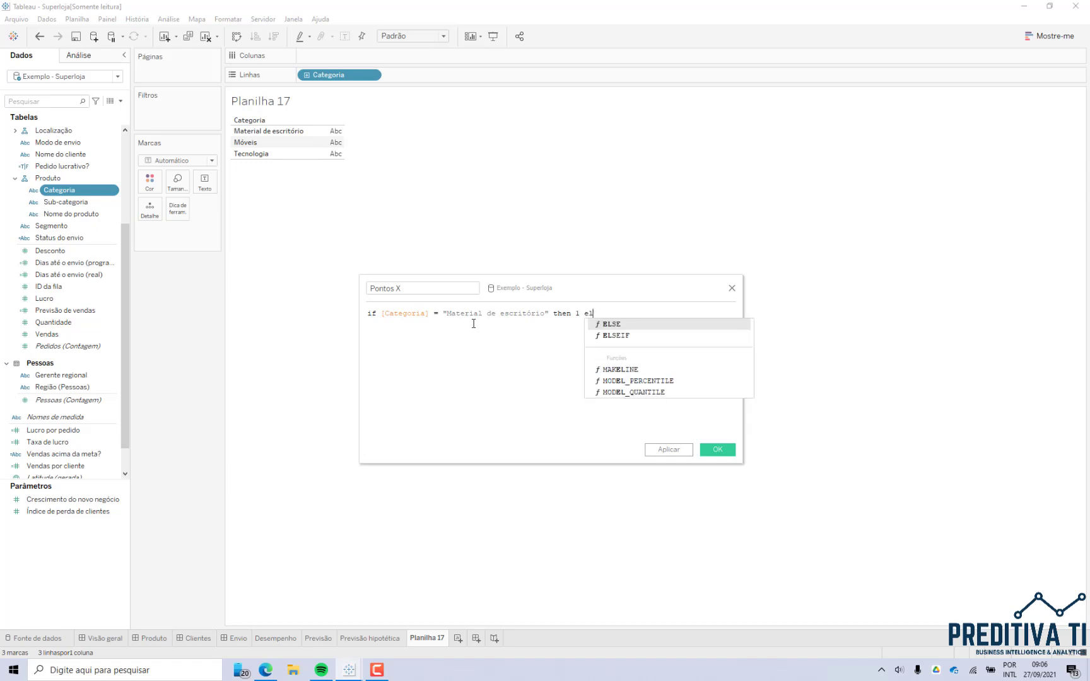
{"action": "type", "text": "se 10 end"}
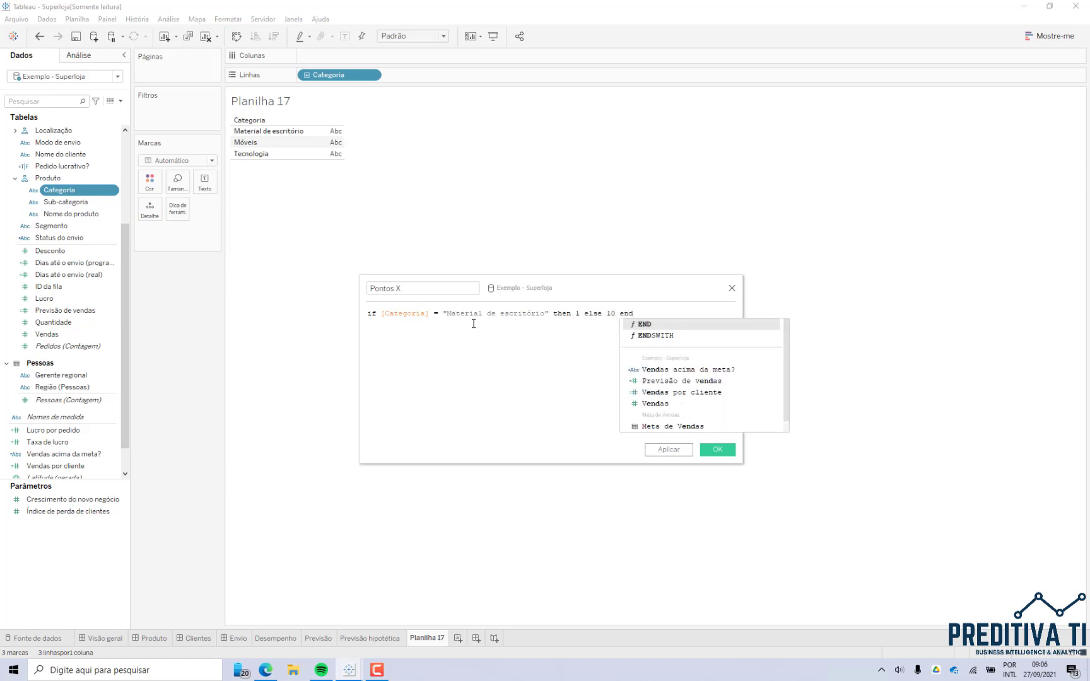
{"action": "left_click", "coordinate": [669, 449]}
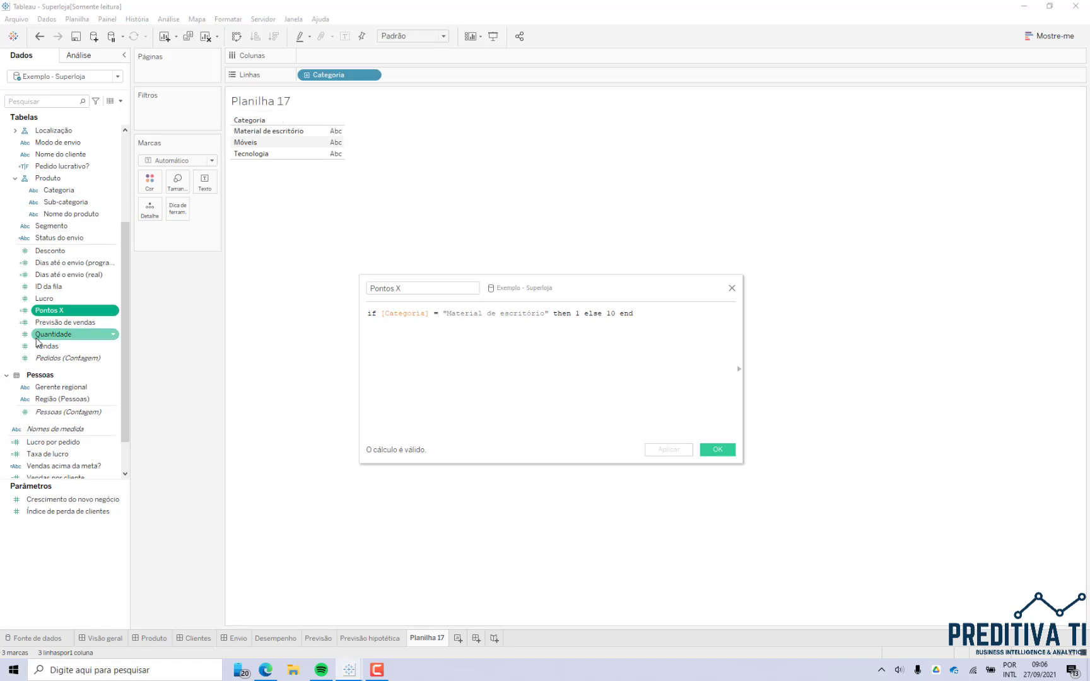
Step: Add Pontos X as the values of the Categoria table to check the calculation
{"action": "left_click_drag", "start_coordinate": [54, 310], "coordinate": [335, 149]}
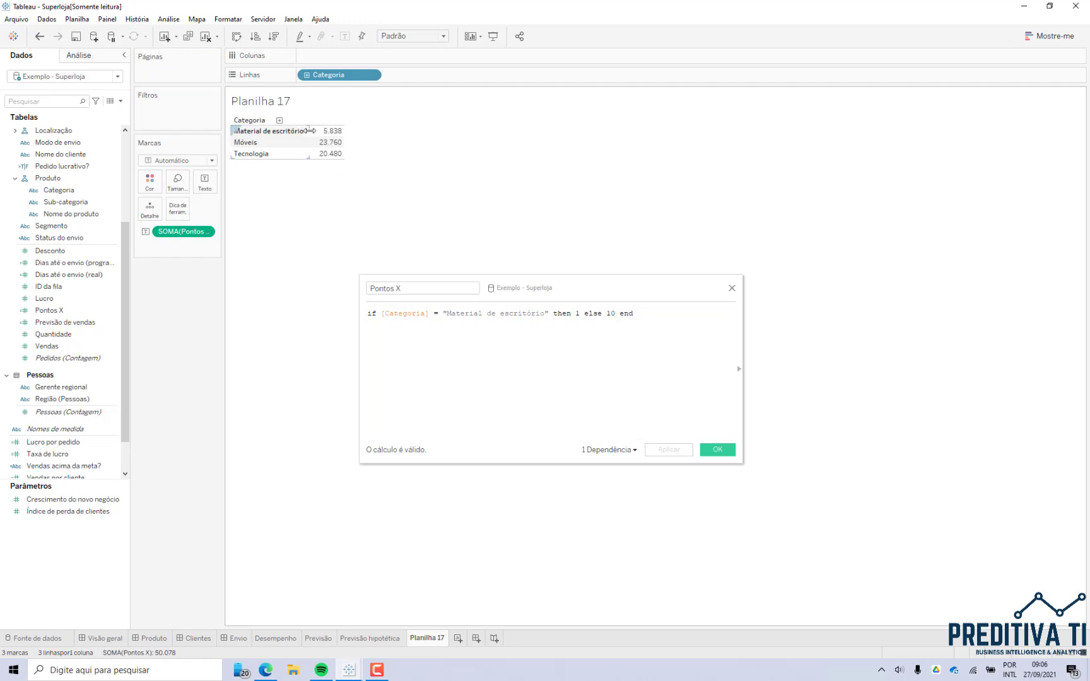
{"action": "mouse_move", "coordinate": [328, 134]}
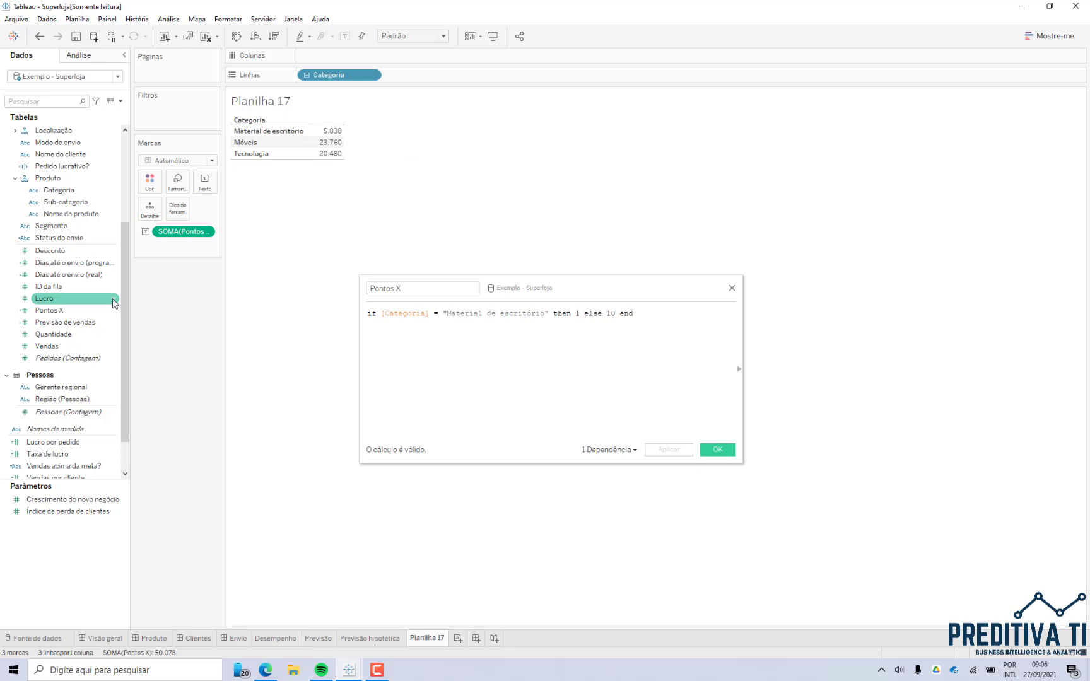
Step: Duplicate the Pontos X calculated field and rename the copy Pontos Y, keeping the same formula
{"action": "right_click", "coordinate": [68, 314]}
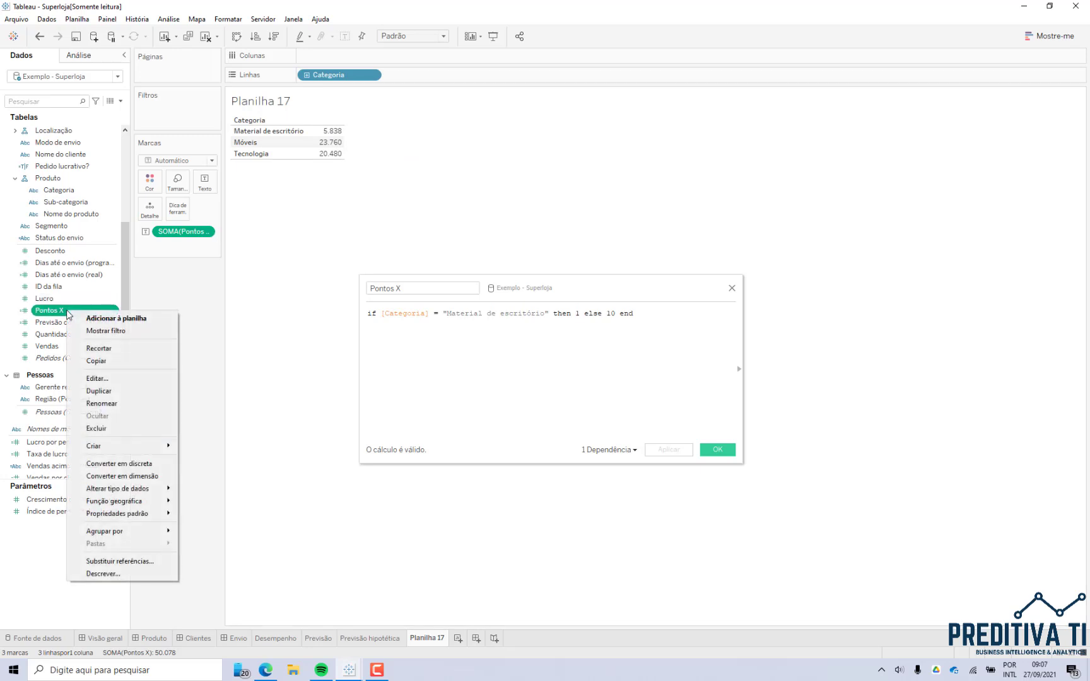
{"action": "left_click", "coordinate": [99, 391]}
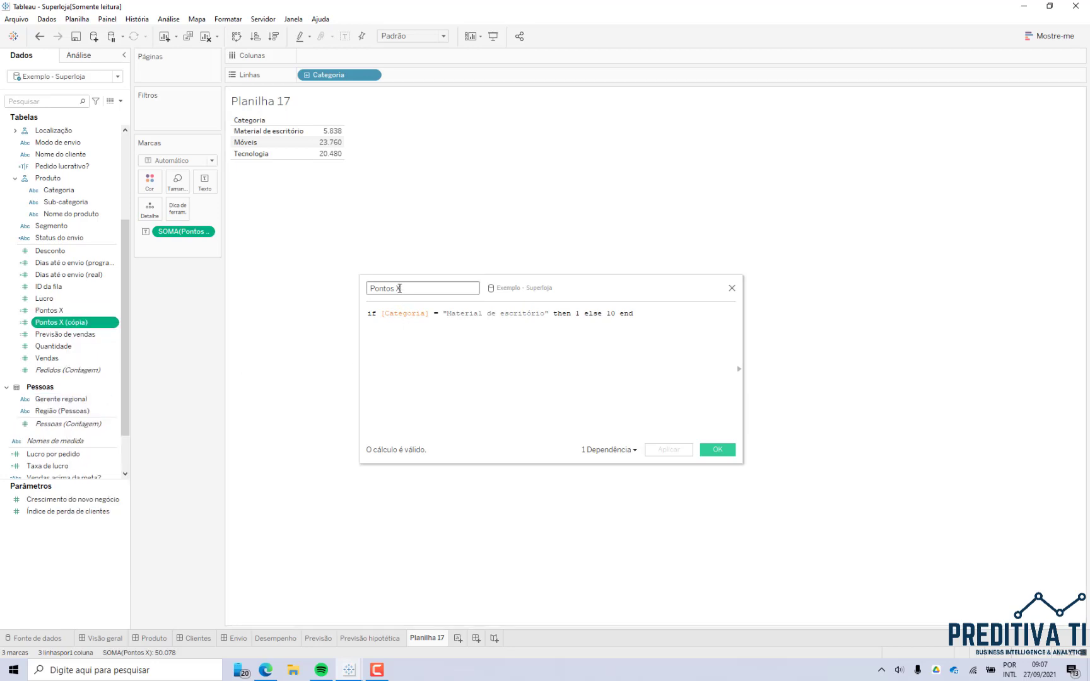
{"action": "right_click", "coordinate": [76, 323]}
{"action": "left_click", "coordinate": [99, 387]}
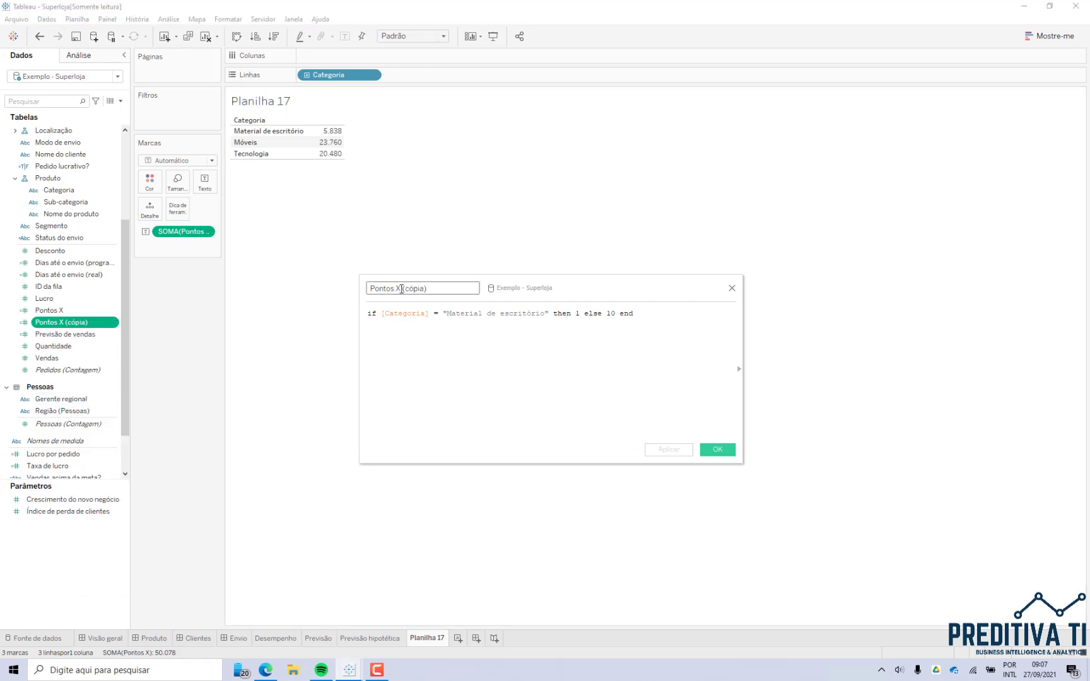
{"action": "left_click_drag", "start_coordinate": [397, 289], "coordinate": [756, 270]}
{"action": "type", "text": "Y"}
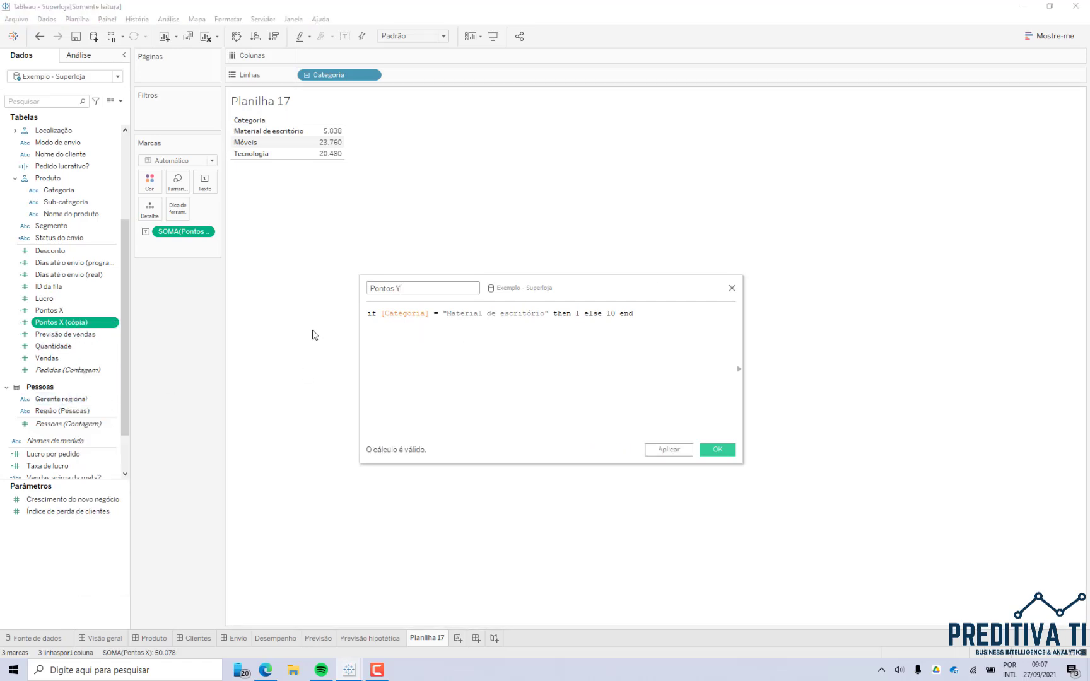
{"action": "left_click", "coordinate": [716, 451]}
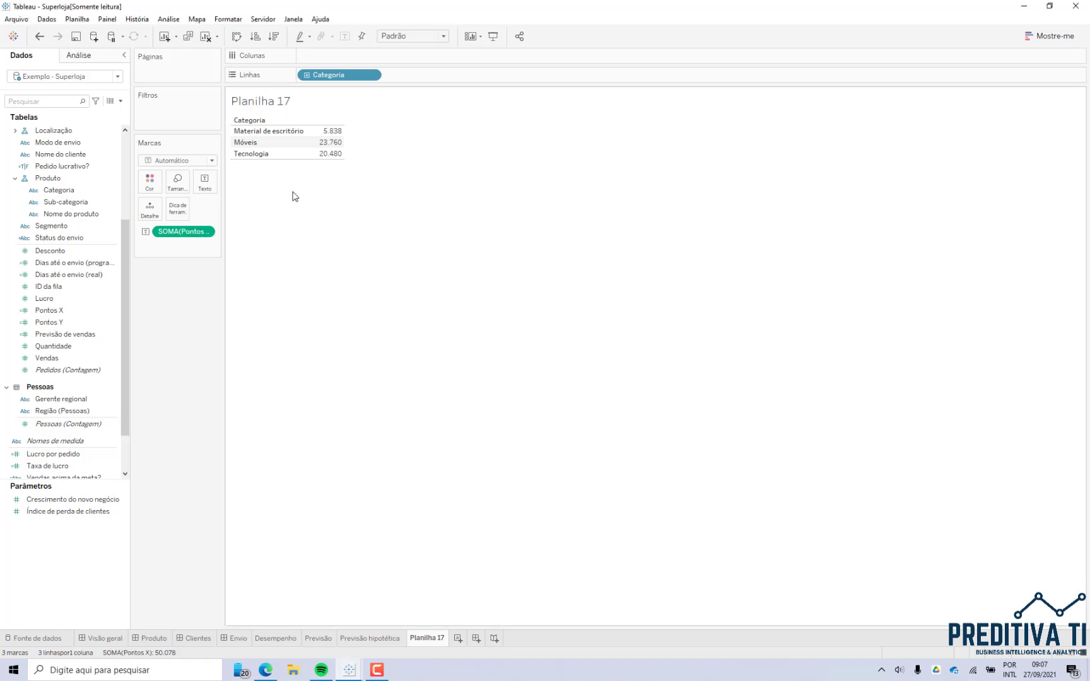
Step: Clear the worksheet and create bins from Pontos X with a bin size of 1
{"action": "left_click", "coordinate": [206, 36]}
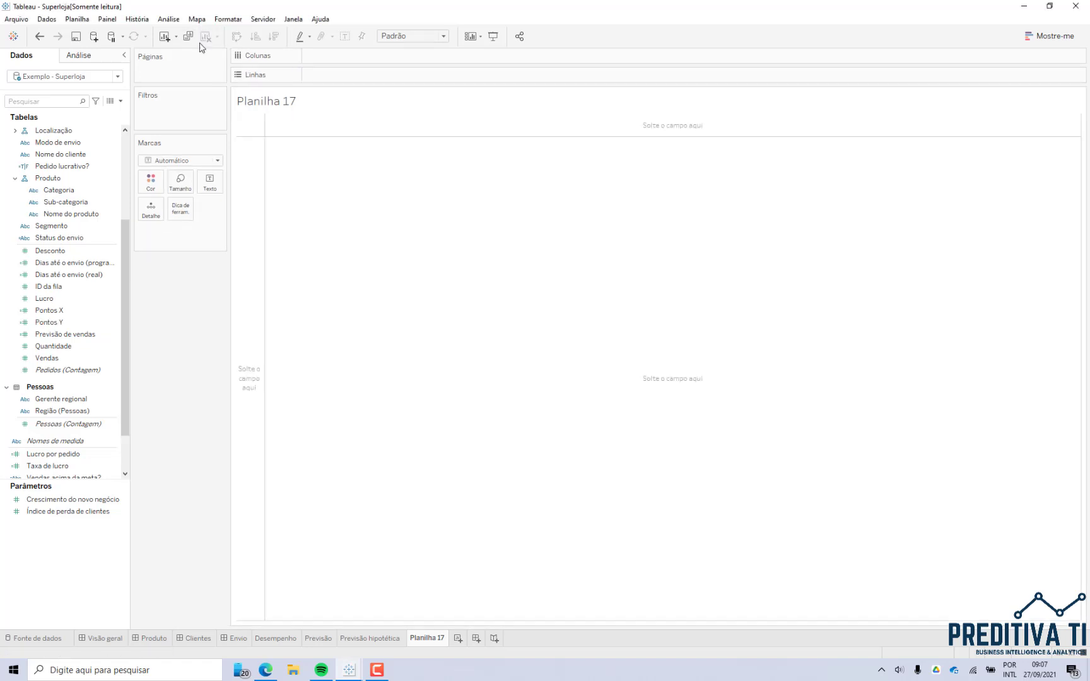
{"action": "left_click", "coordinate": [82, 313]}
{"action": "right_click", "coordinate": [82, 315]}
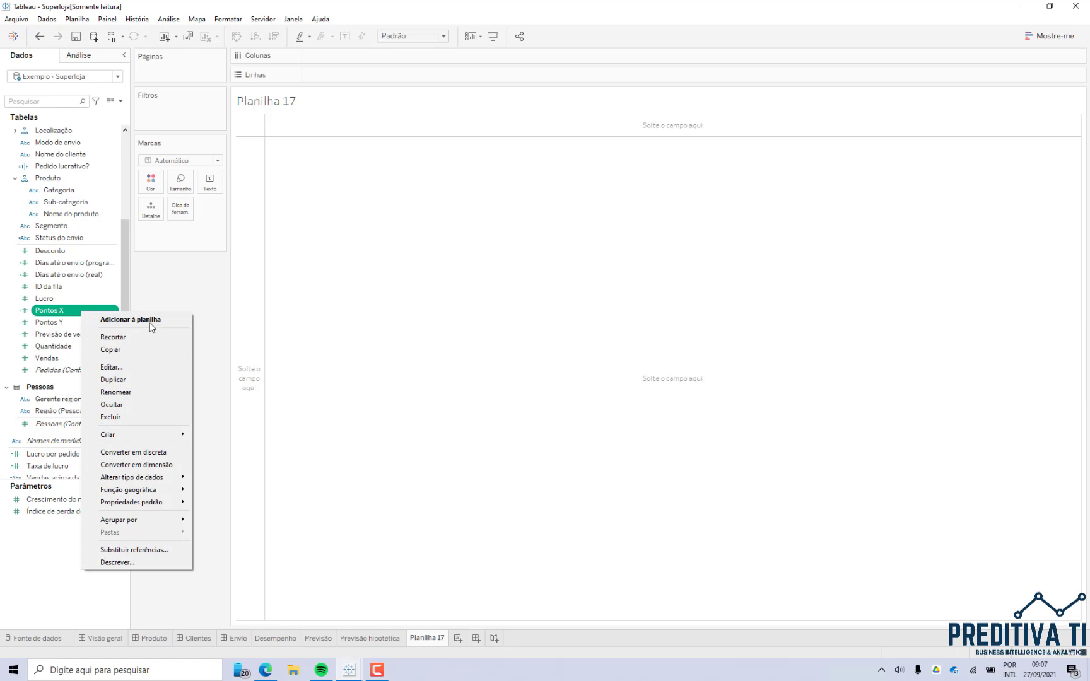
{"action": "mouse_move", "coordinate": [163, 438]}
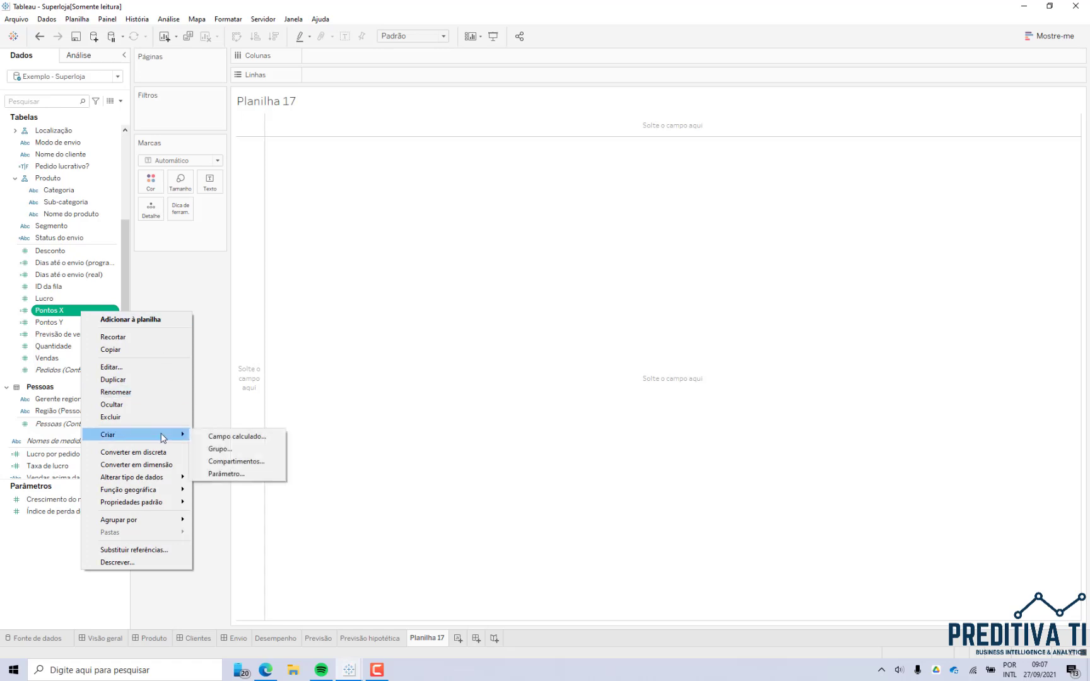
{"action": "left_click", "coordinate": [250, 463]}
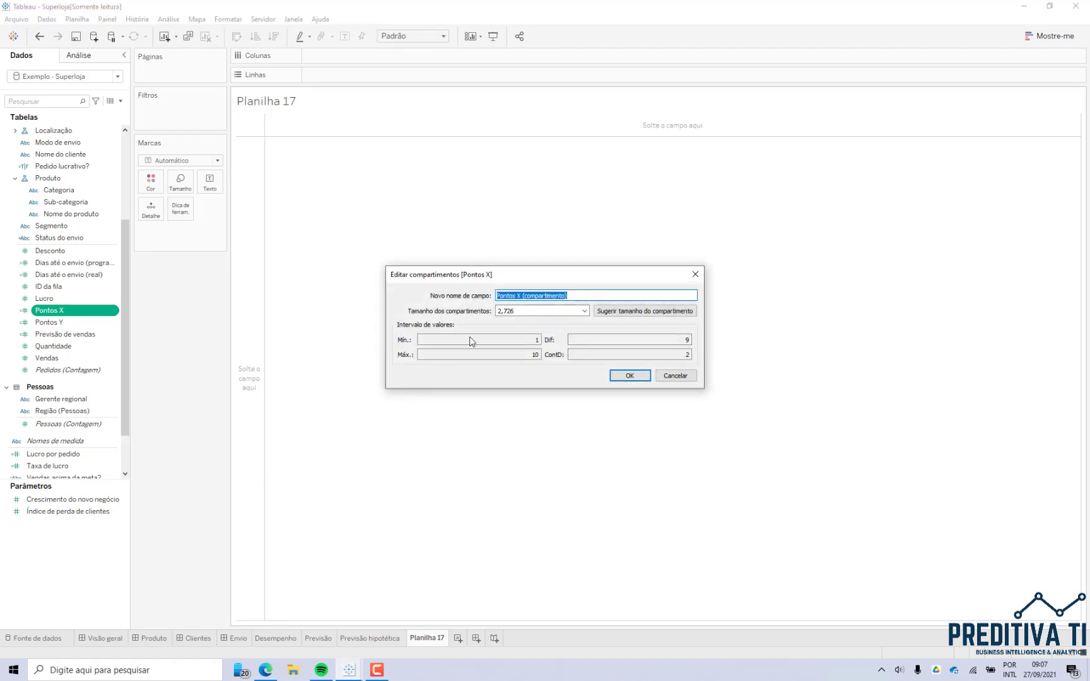
{"action": "double_click", "coordinate": [520, 309]}
{"action": "type", "text": "1"}
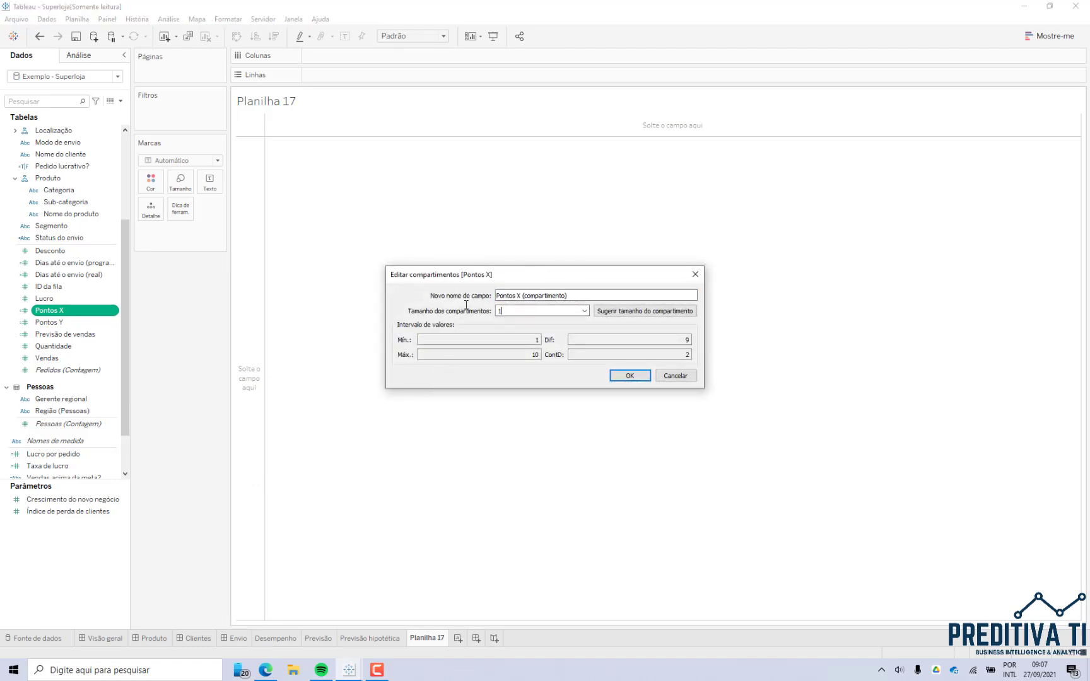
{"action": "left_click", "coordinate": [640, 374]}
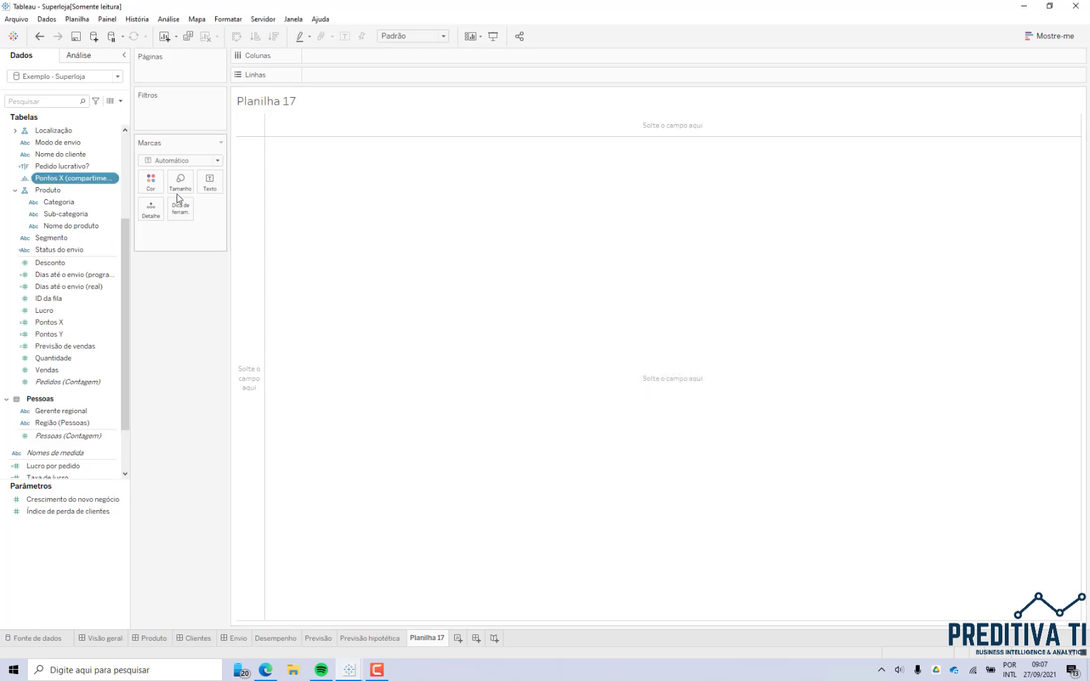
Step: Create bins from Pontos Y with a bin size of 1
{"action": "right_click", "coordinate": [60, 334]}
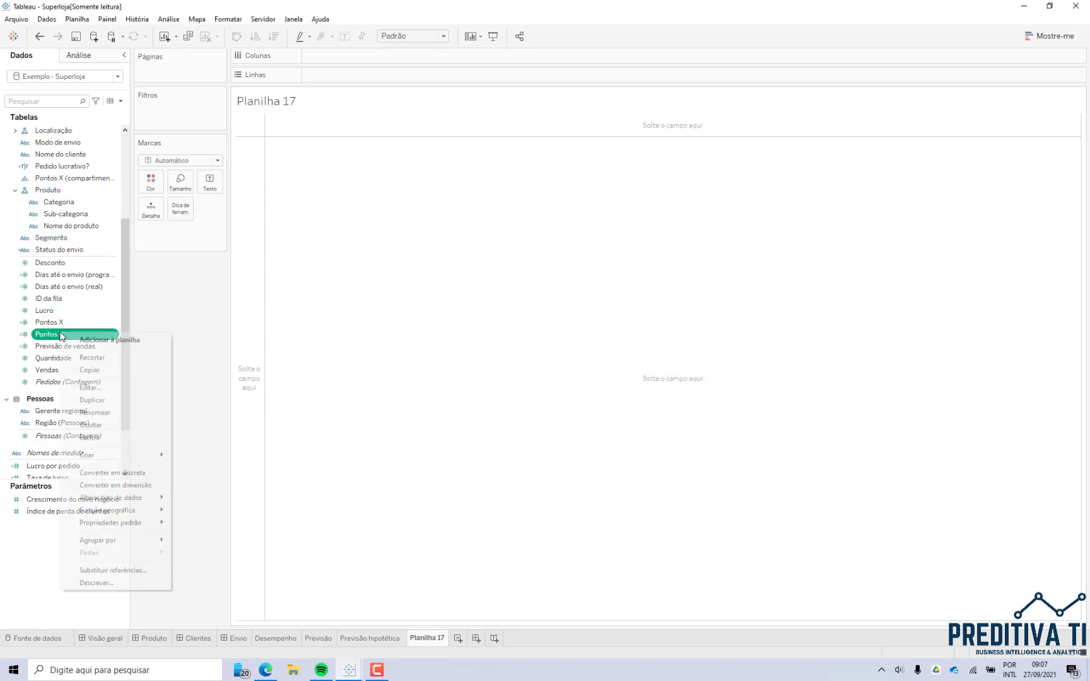
{"action": "mouse_move", "coordinate": [140, 456]}
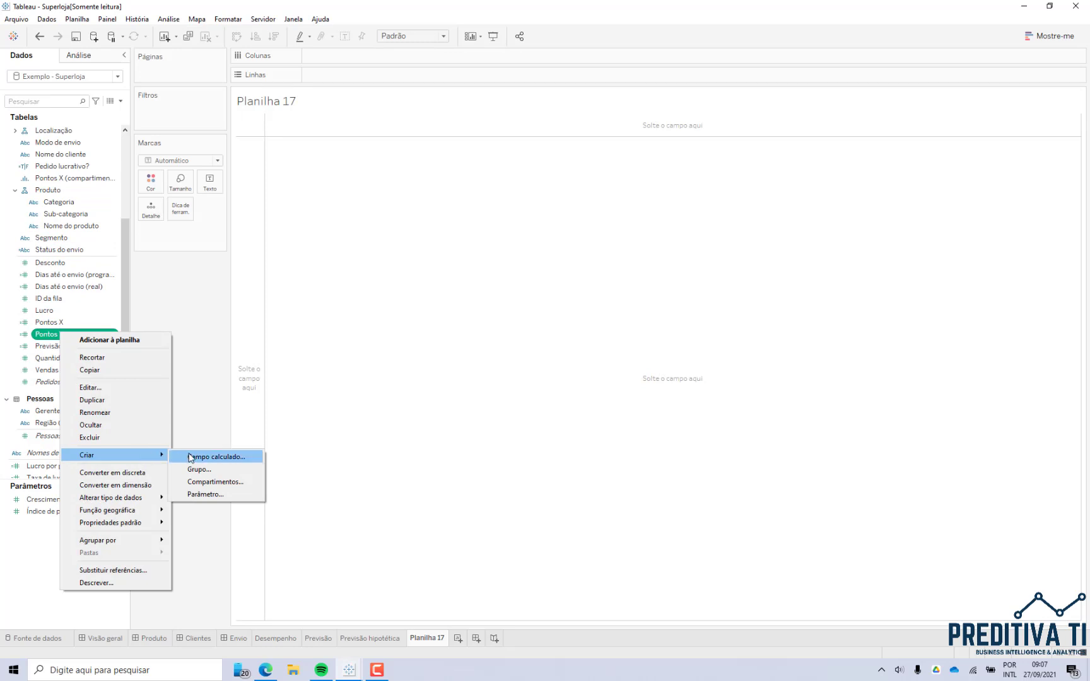
{"action": "left_click", "coordinate": [209, 481]}
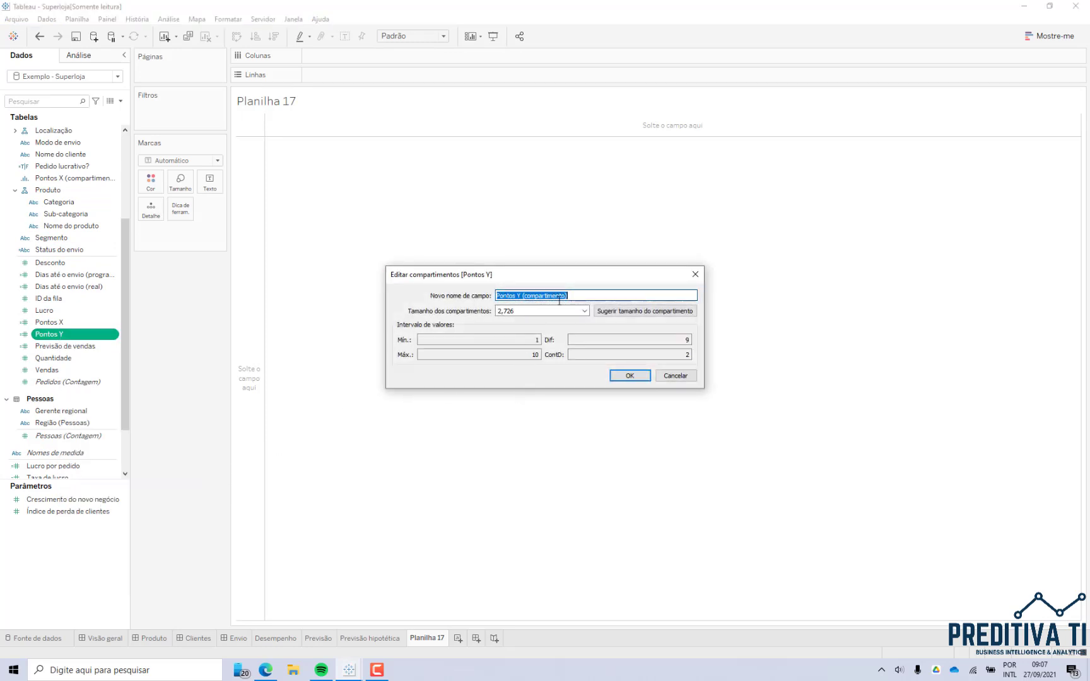
{"action": "key", "text": "Tab"}
{"action": "type", "text": "1"}
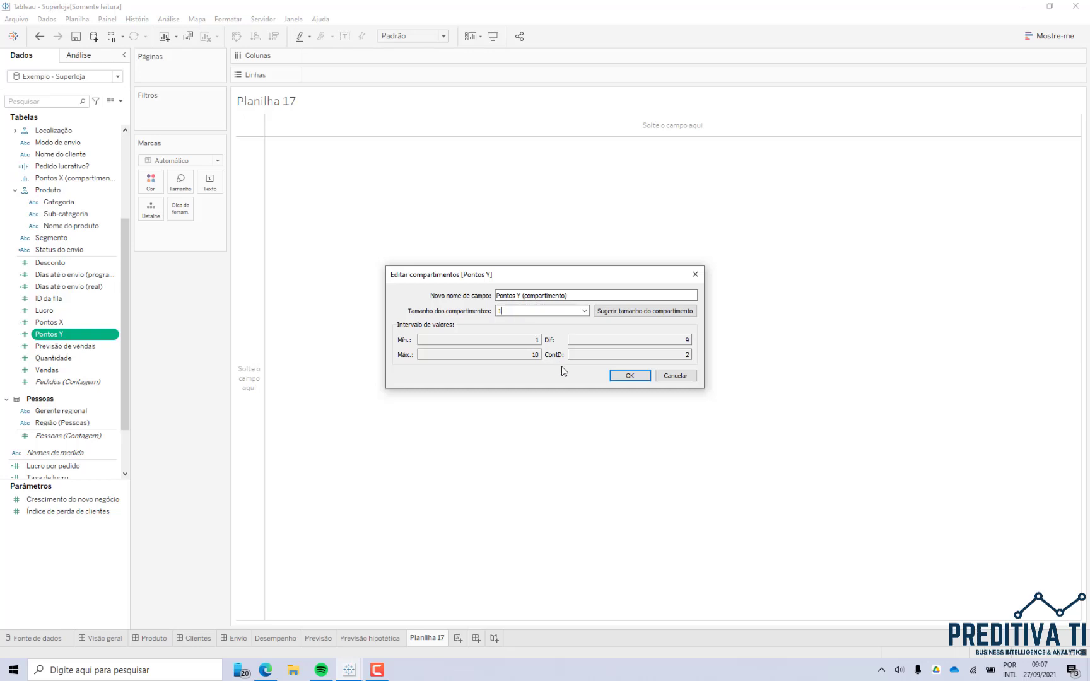
{"action": "left_click", "coordinate": [630, 376]}
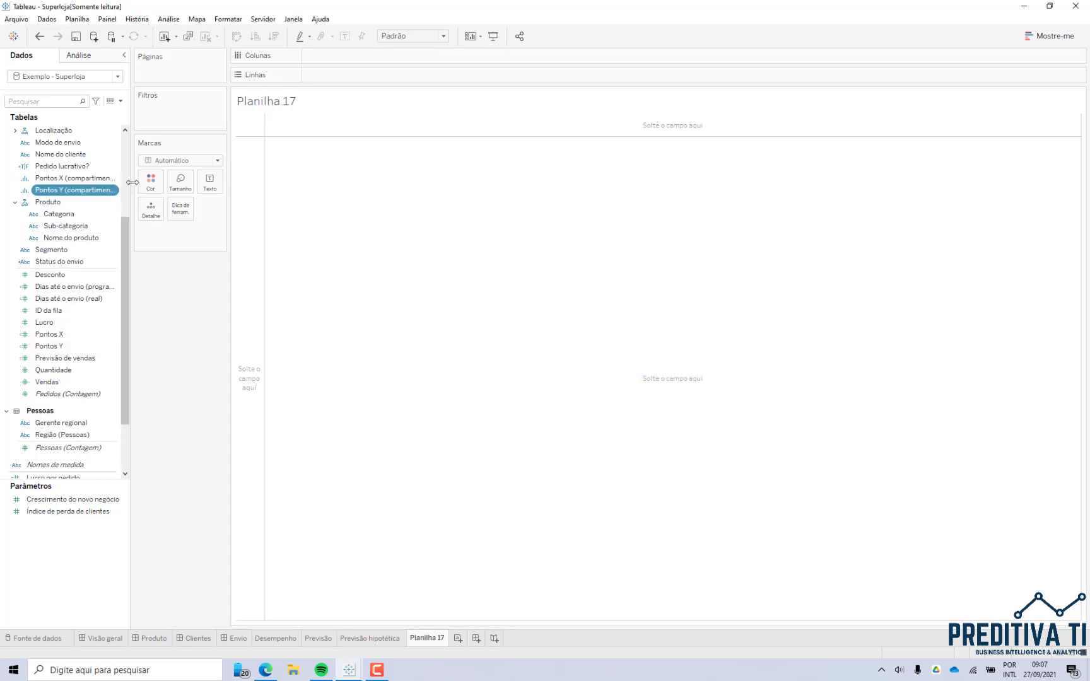
Step: Build the grid with the Pontos X bins as columns and the Pontos Y bins as rows
{"action": "left_click_drag", "start_coordinate": [97, 178], "coordinate": [376, 58]}
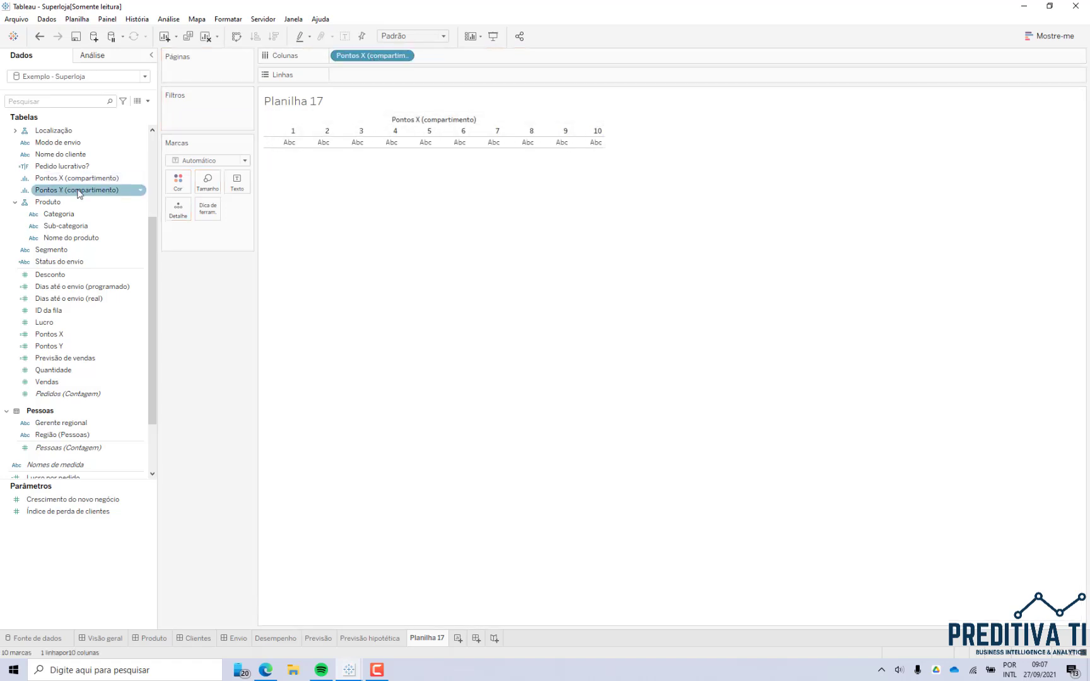
{"action": "left_click_drag", "start_coordinate": [82, 190], "coordinate": [365, 77]}
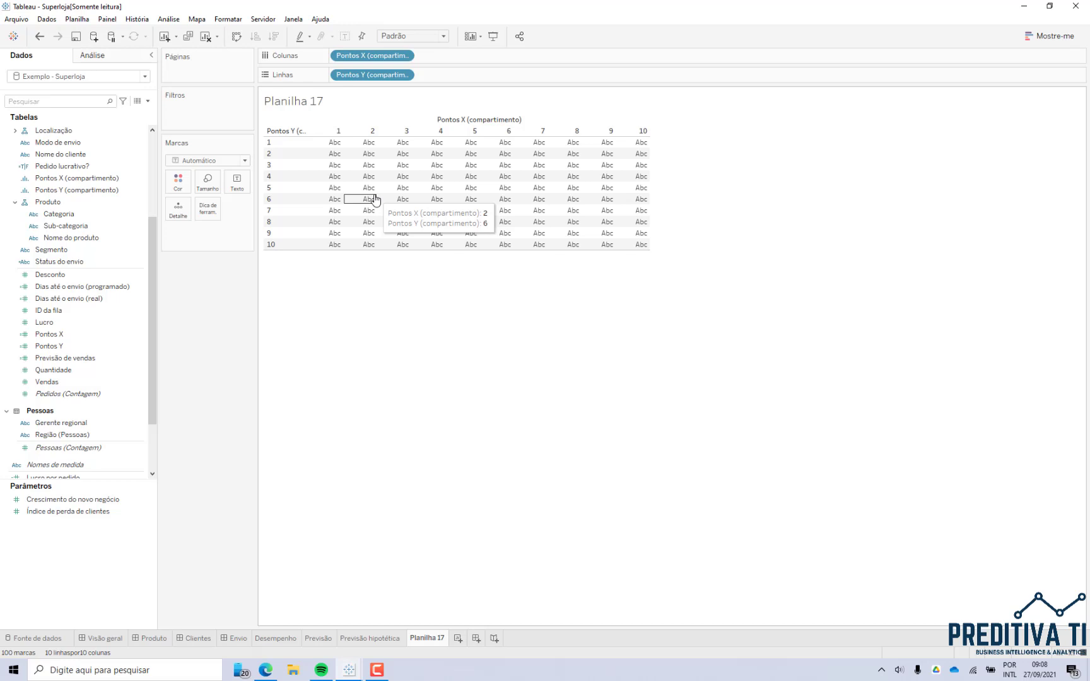
Step: Create the calculated field Numero X with the formula INDEX() and show it as text in the grid
{"action": "left_click", "coordinate": [147, 100]}
{"action": "left_click", "coordinate": [146, 115]}
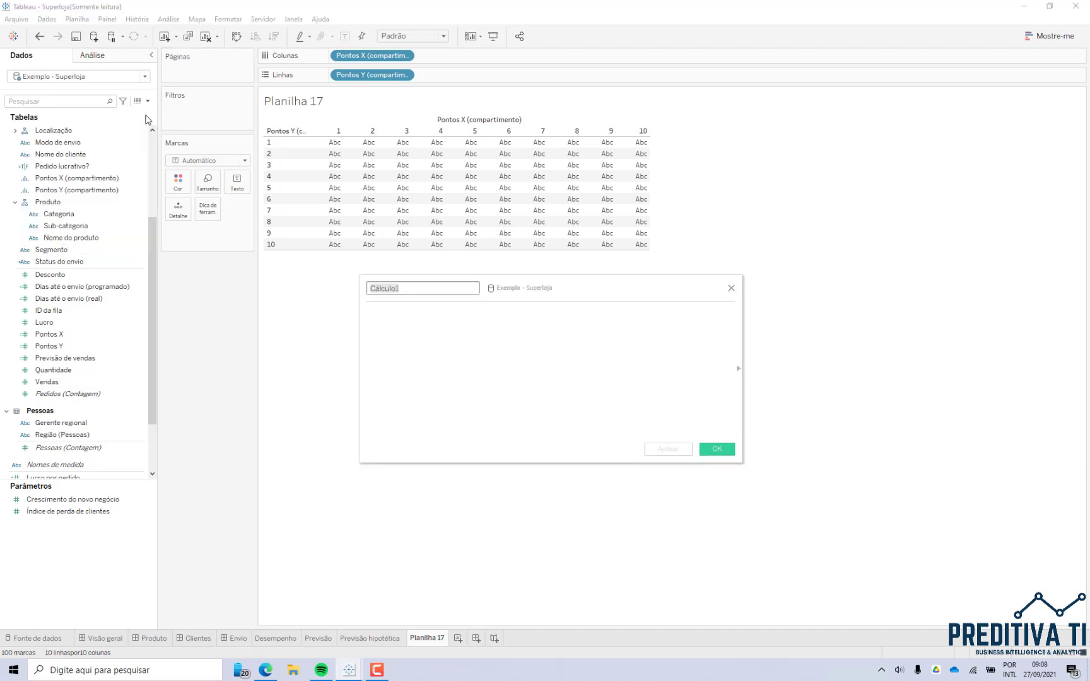
{"action": "type", "text": "Numero X"}
{"action": "left_click", "coordinate": [474, 326]}
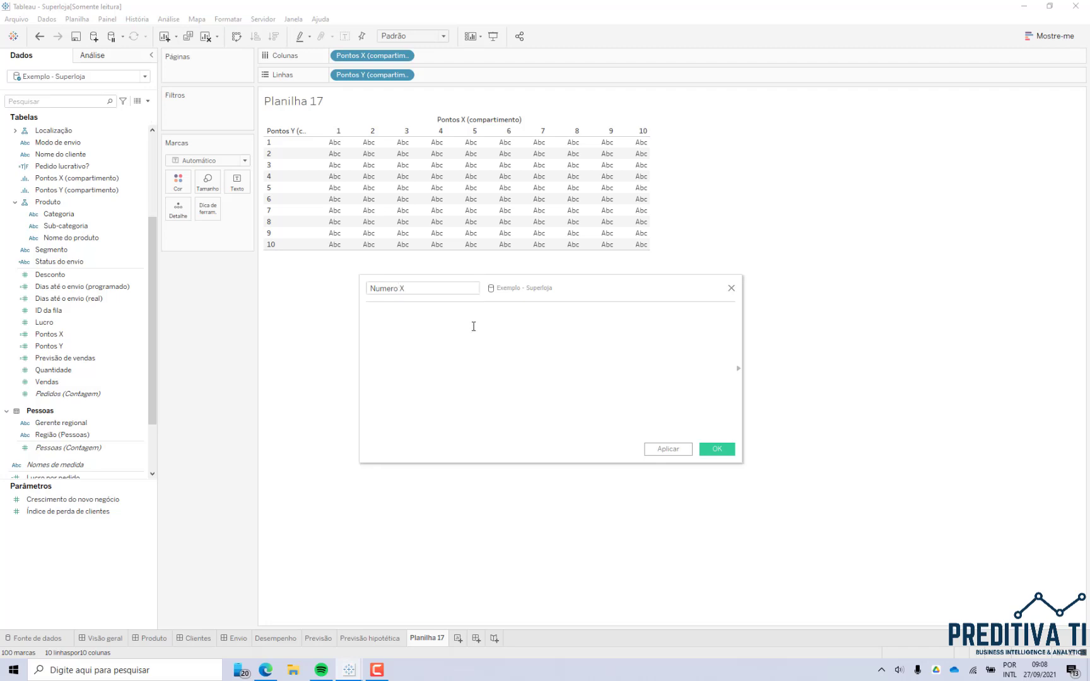
{"action": "type", "text": "index"}
{"action": "key", "text": "Return"}
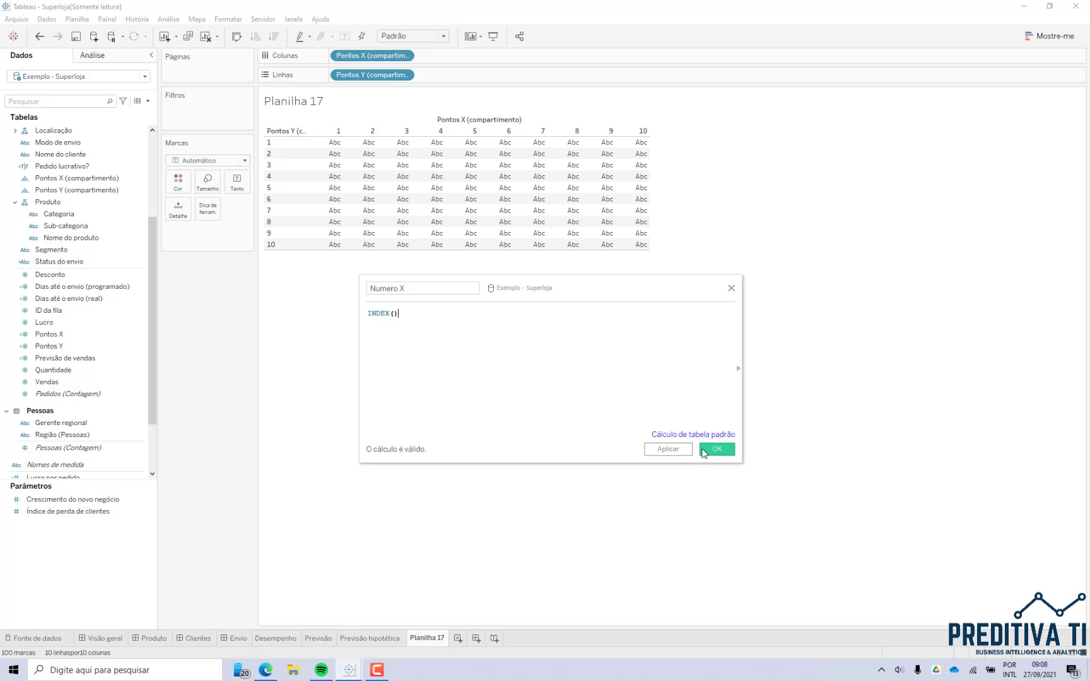
{"action": "left_click", "coordinate": [717, 449]}
{"action": "left_click_drag", "start_coordinate": [42, 465], "coordinate": [237, 181]}
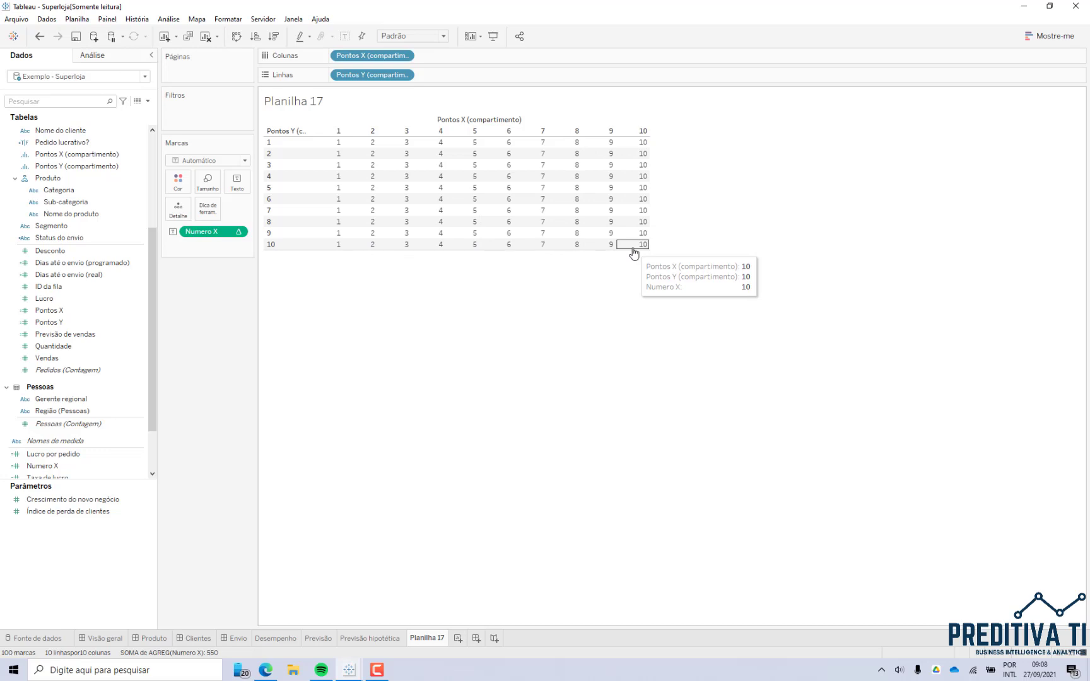
Step: Create the calculated field Numero Y with the formula INDEX() and apply it, keeping its editor open clear of the grid
{"action": "left_click", "coordinate": [148, 101]}
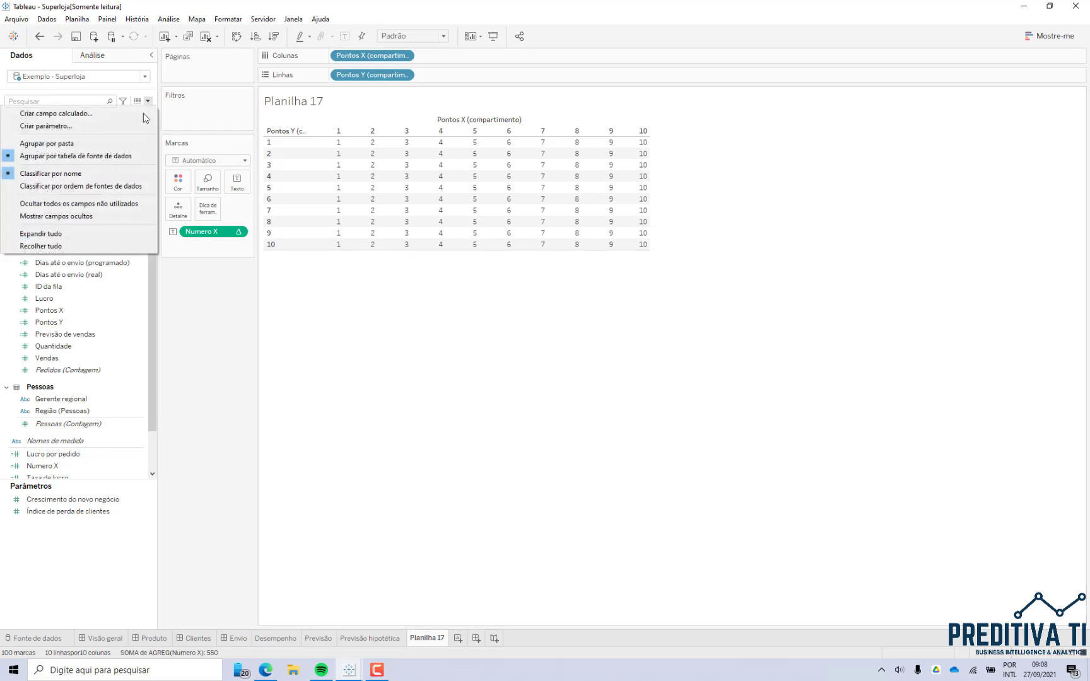
{"action": "left_click", "coordinate": [144, 114]}
{"action": "type", "text": "Numero Y"}
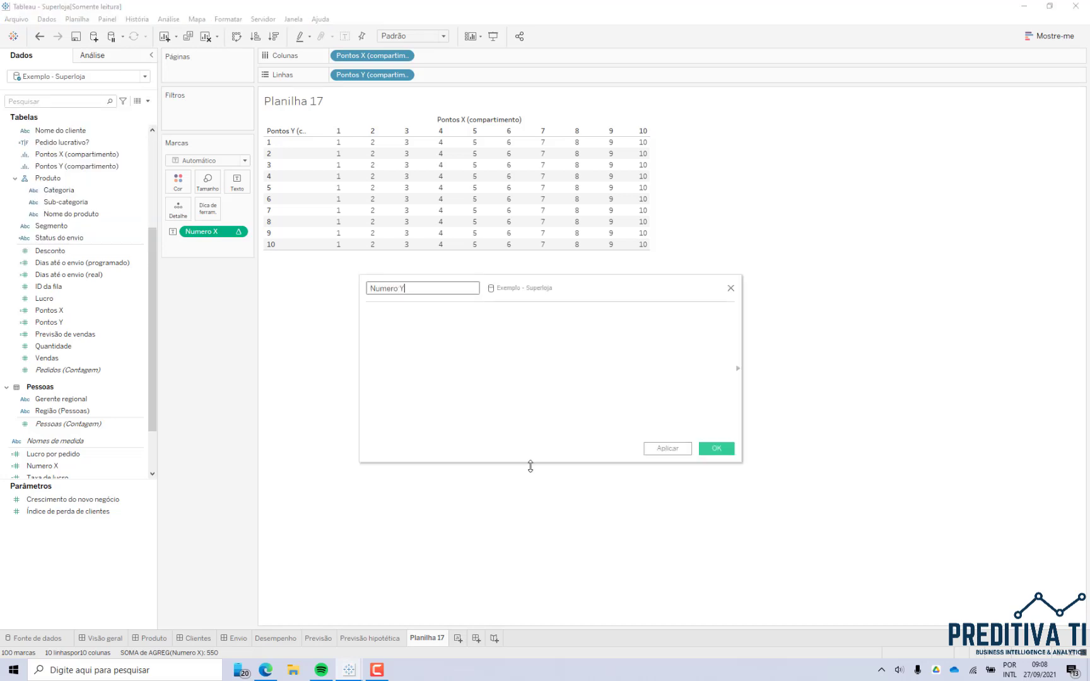
{"action": "left_click", "coordinate": [555, 414]}
{"action": "type", "text": "ind"}
{"action": "key", "text": "Return"}
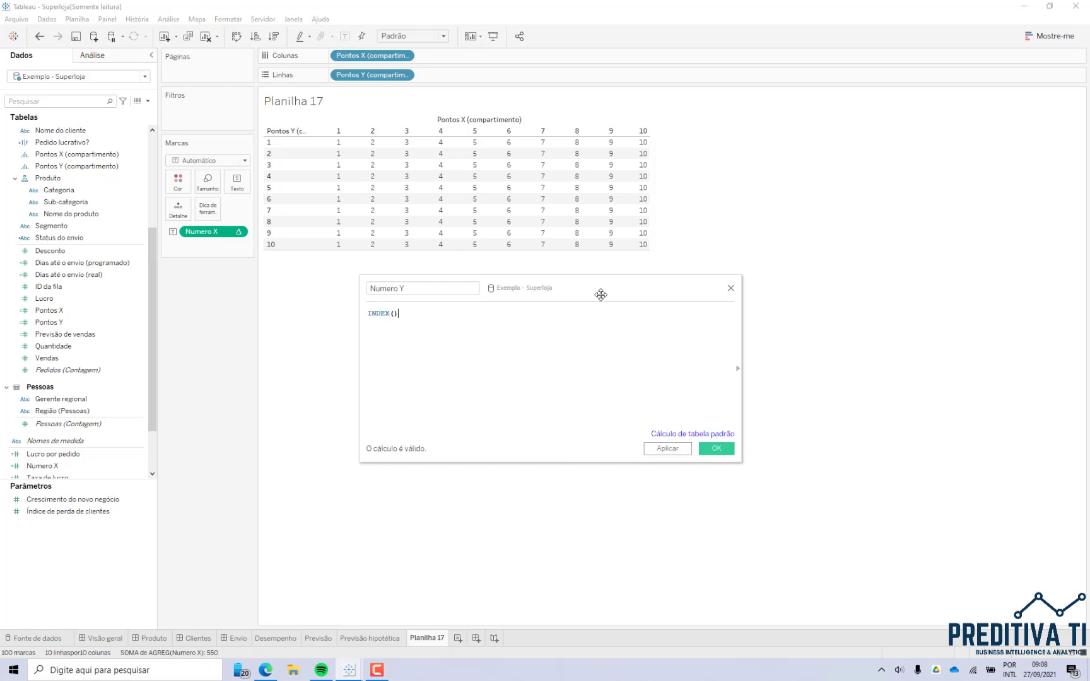
{"action": "left_click_drag", "start_coordinate": [603, 288], "coordinate": [694, 379]}
{"action": "left_click", "coordinate": [758, 540]}
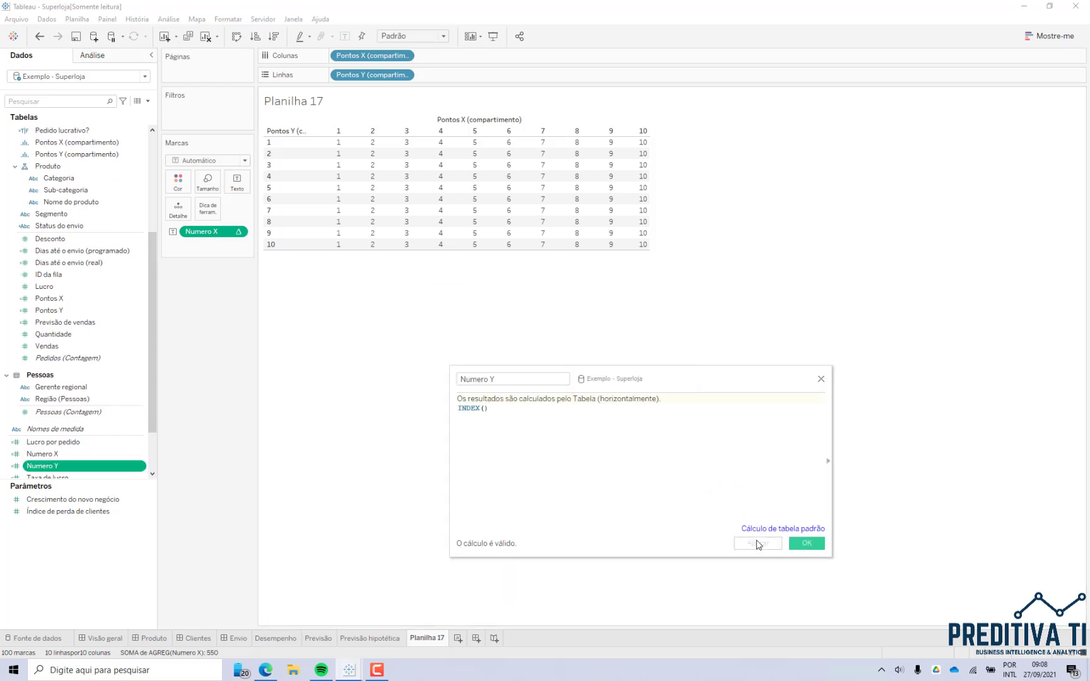
Step: Show Numero Y instead of Numero X in the grid and check its values along the first row and column
{"action": "double_click", "coordinate": [37, 467]}
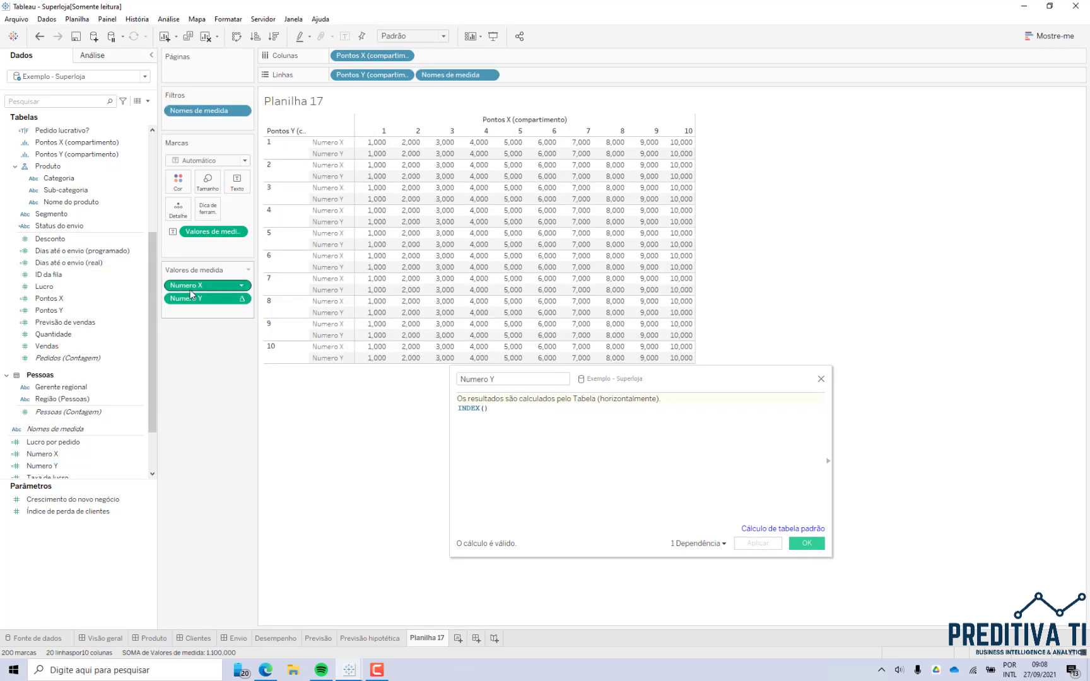
{"action": "left_click_drag", "start_coordinate": [196, 286], "coordinate": [190, 397]}
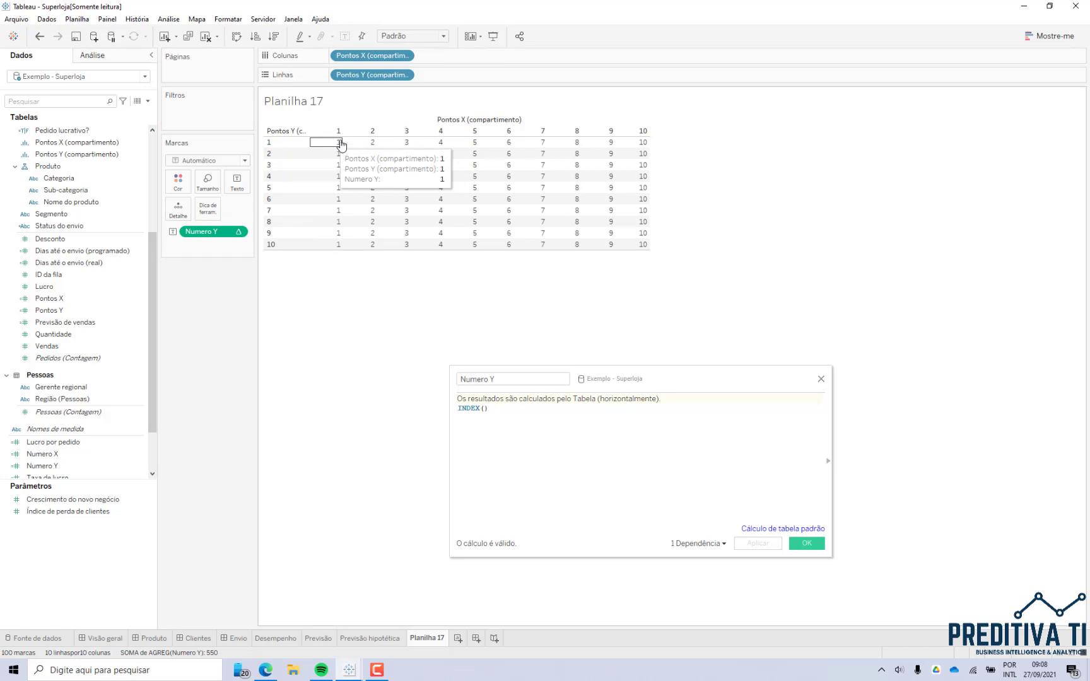
{"action": "left_click_drag", "start_coordinate": [331, 144], "coordinate": [636, 143]}
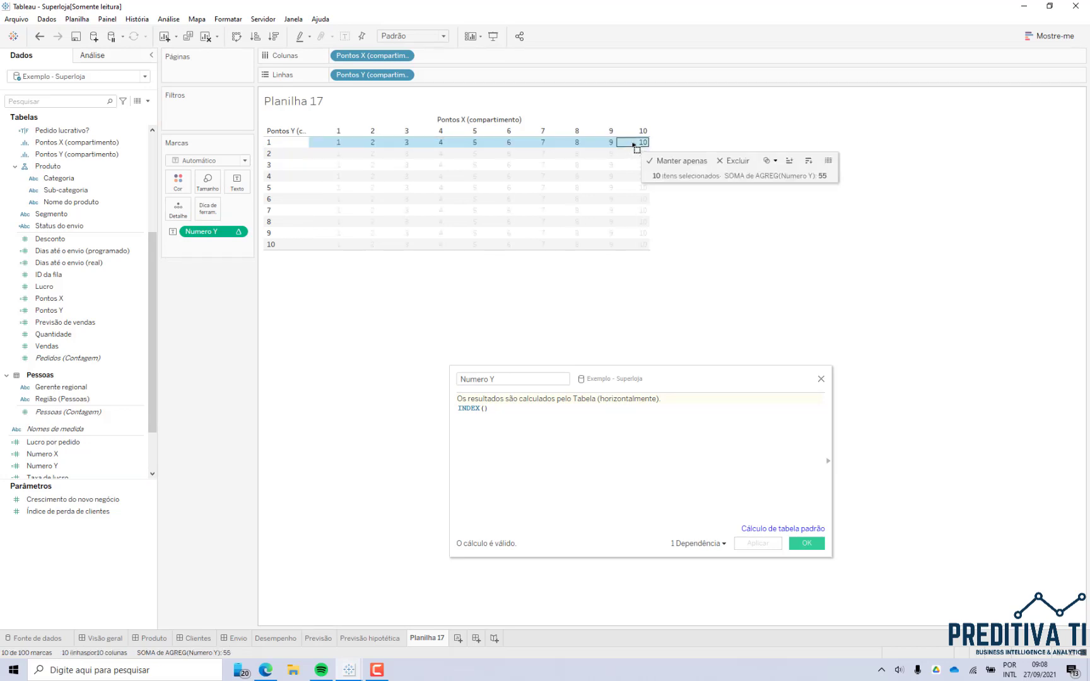
{"action": "left_click_drag", "start_coordinate": [317, 150], "coordinate": [332, 255]}
Step: Set the Numero Y table calculation to compute using Tabela (abaixo)
{"action": "left_click", "coordinate": [240, 232]}
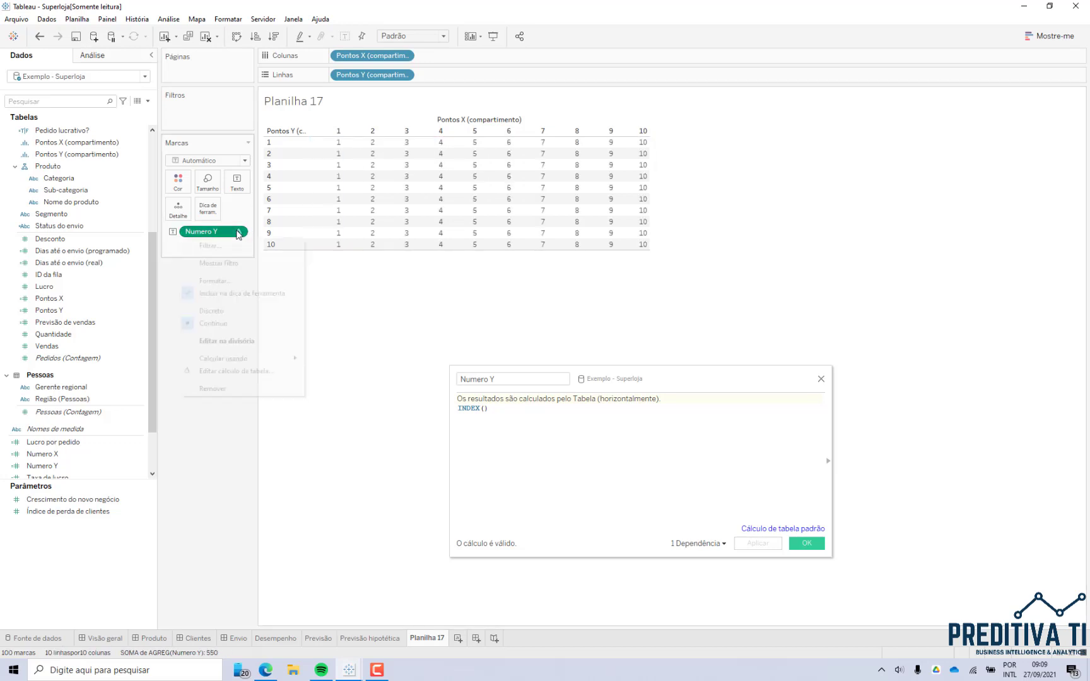
{"action": "mouse_move", "coordinate": [265, 359]}
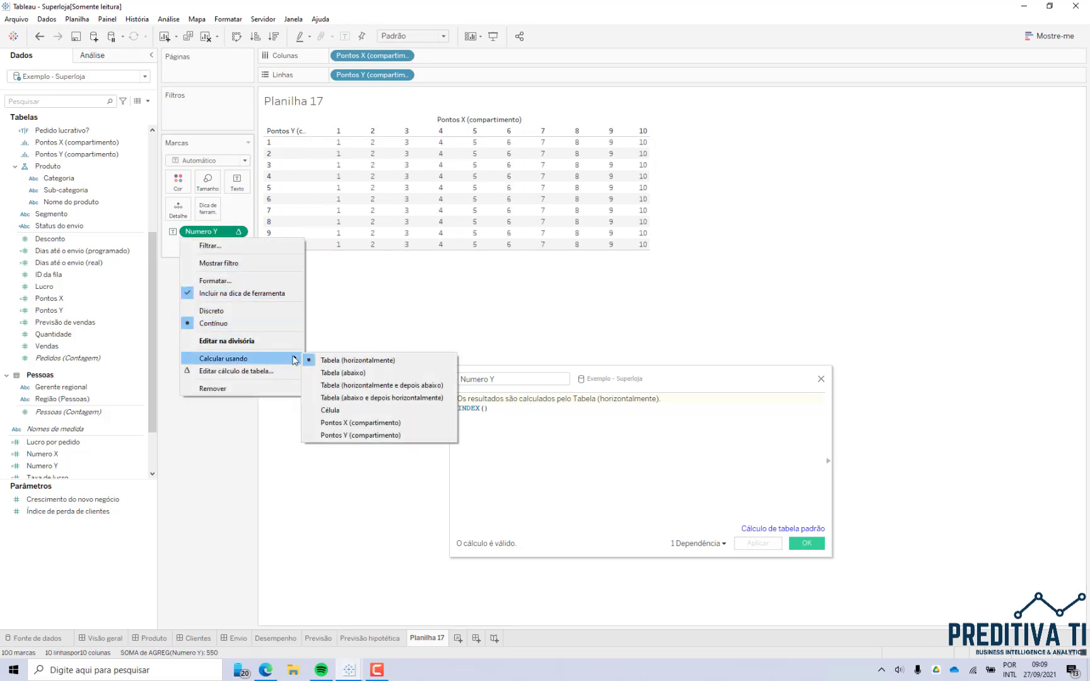
{"action": "left_click", "coordinate": [351, 378]}
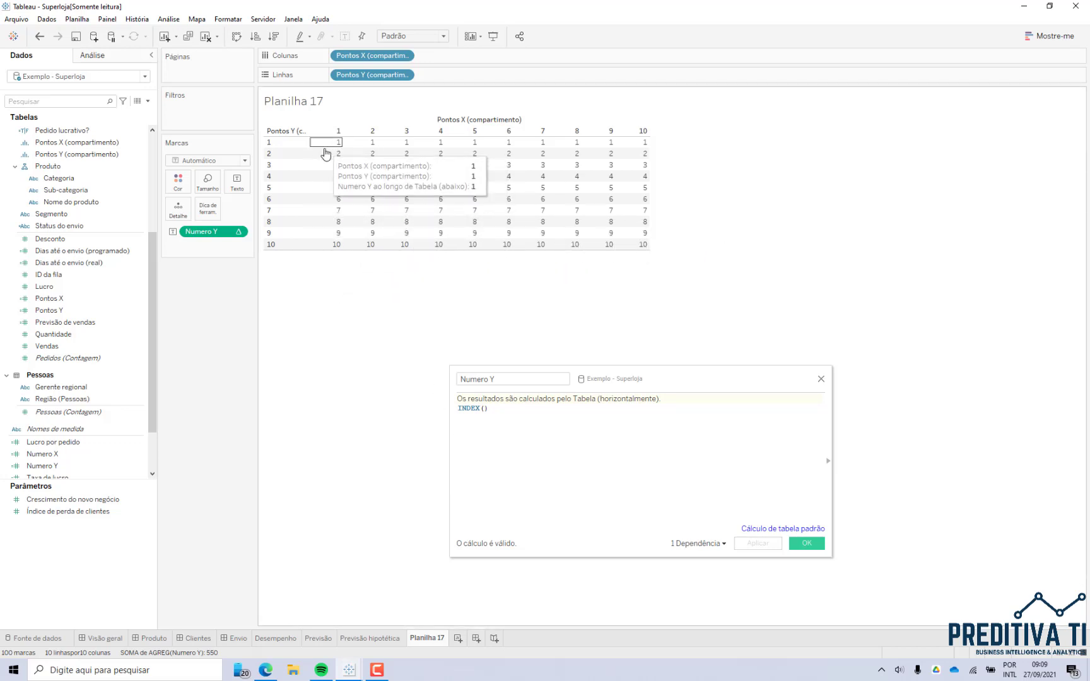
Step: Change the Numero Y formula to 10-INDEX() and save the calculation
{"action": "left_click", "coordinate": [458, 411]}
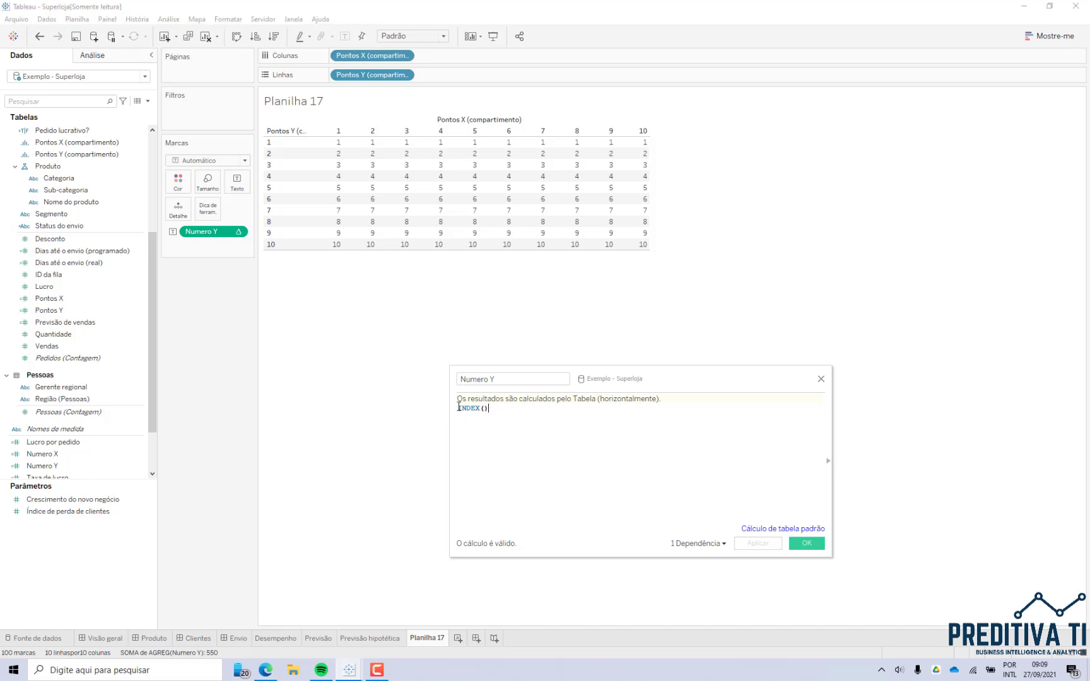
{"action": "type", "text": "10-"}
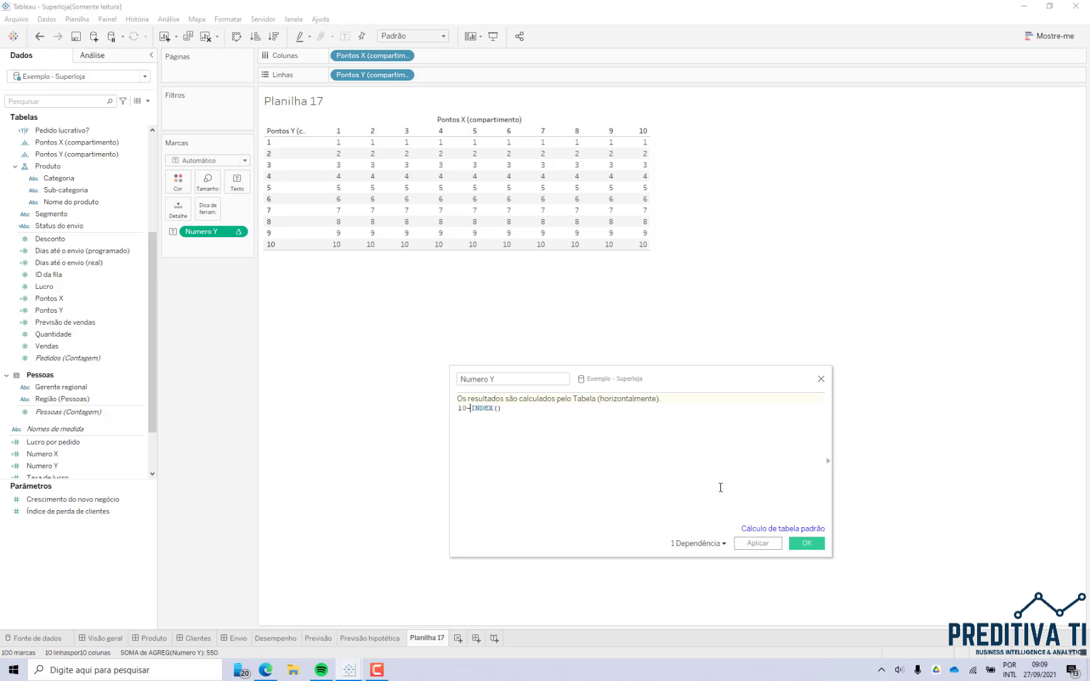
{"action": "left_click", "coordinate": [779, 545]}
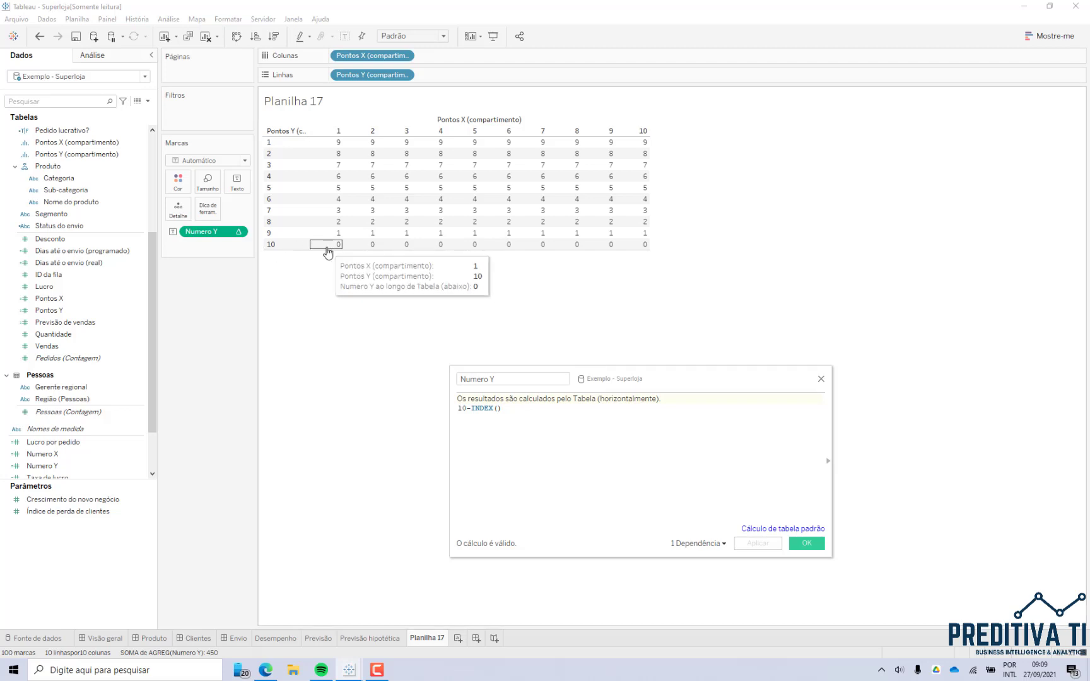
{"action": "left_click", "coordinate": [805, 545]}
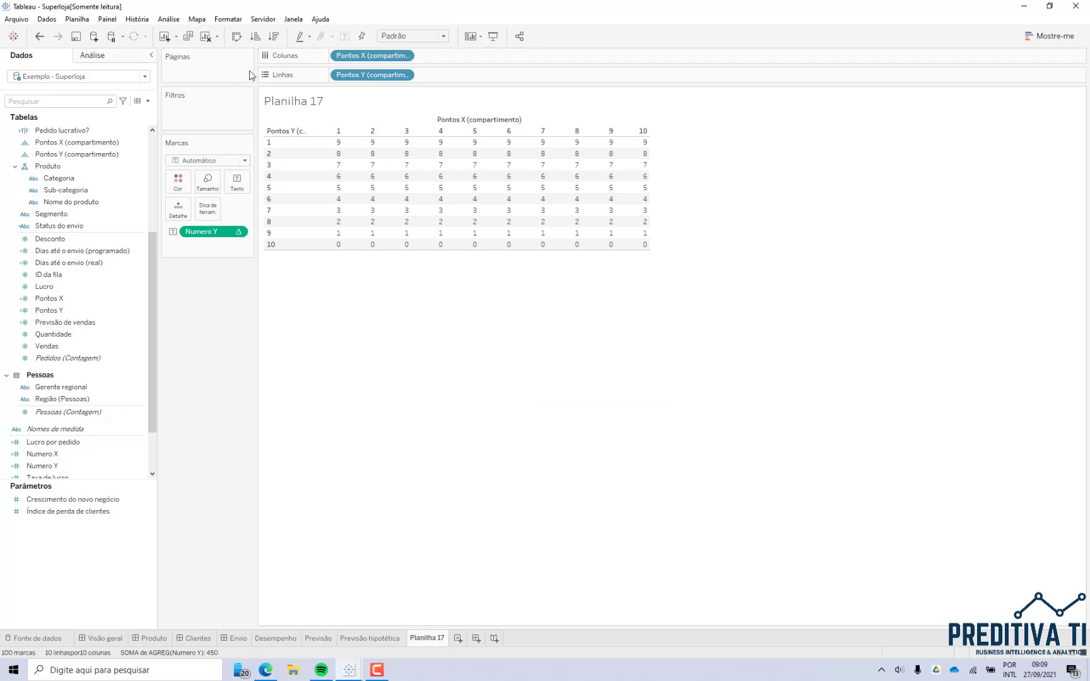
Step: Create the calculated field Numero as [Numero Y] * 10 + [Numero X] and show it in the grid in place of Numero Y
{"action": "left_click", "coordinate": [150, 104]}
{"action": "left_click", "coordinate": [142, 112]}
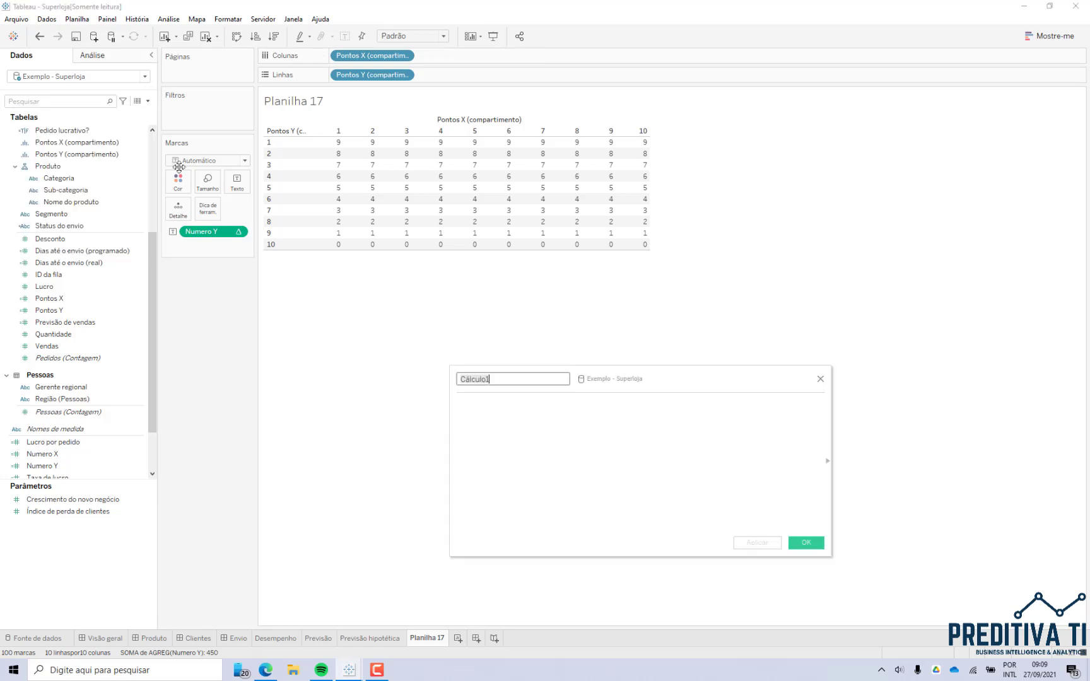
{"action": "type", "text": "Numero"}
{"action": "key", "text": "Tab"}
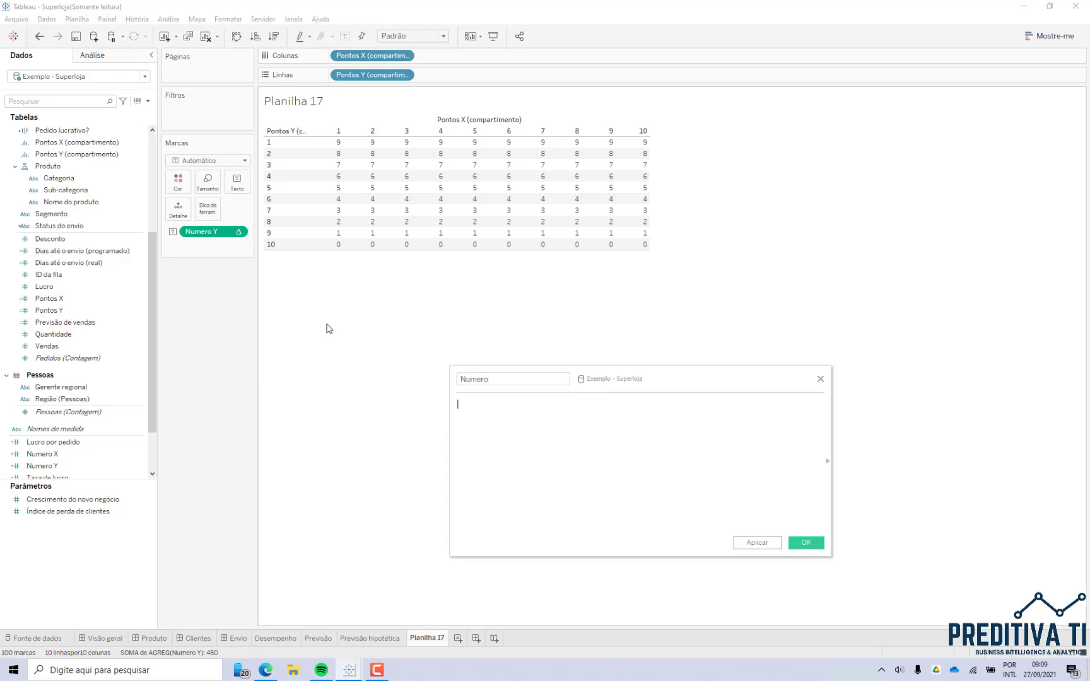
{"action": "type", "text": "num"}
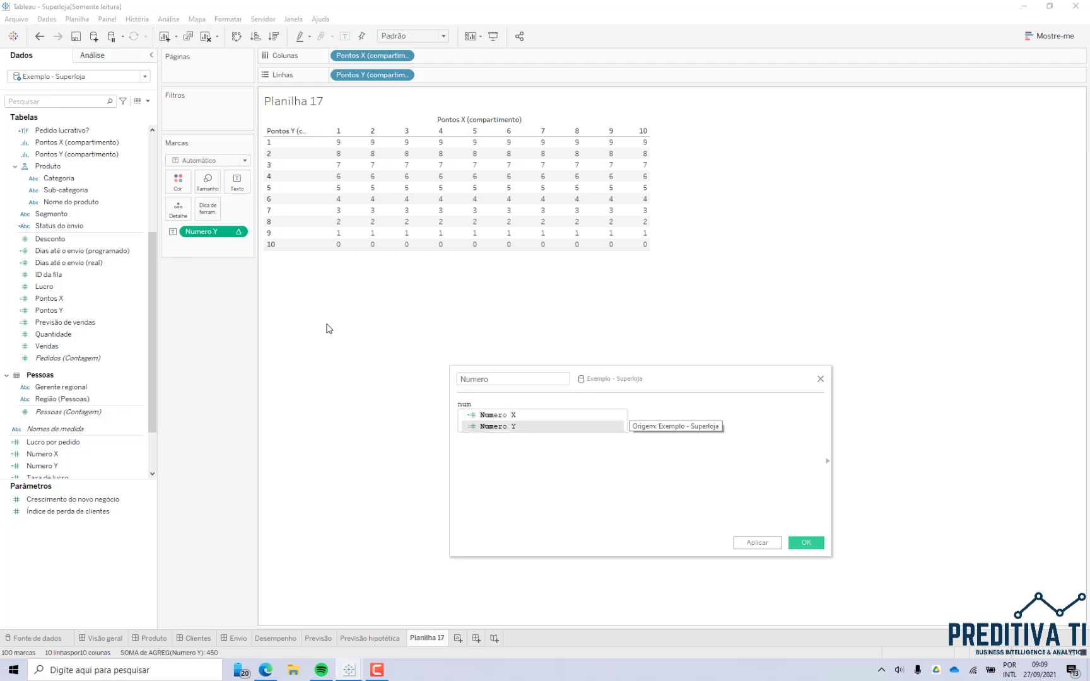
{"action": "key", "text": "Return"}
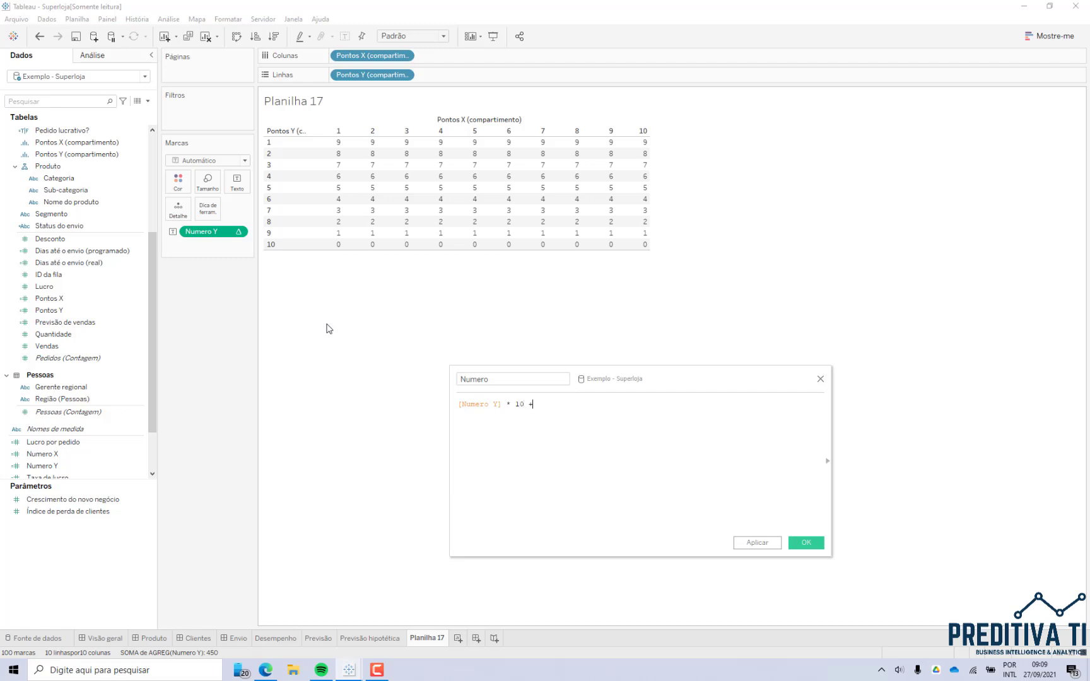
{"action": "type", "text": "* 10 + num"}
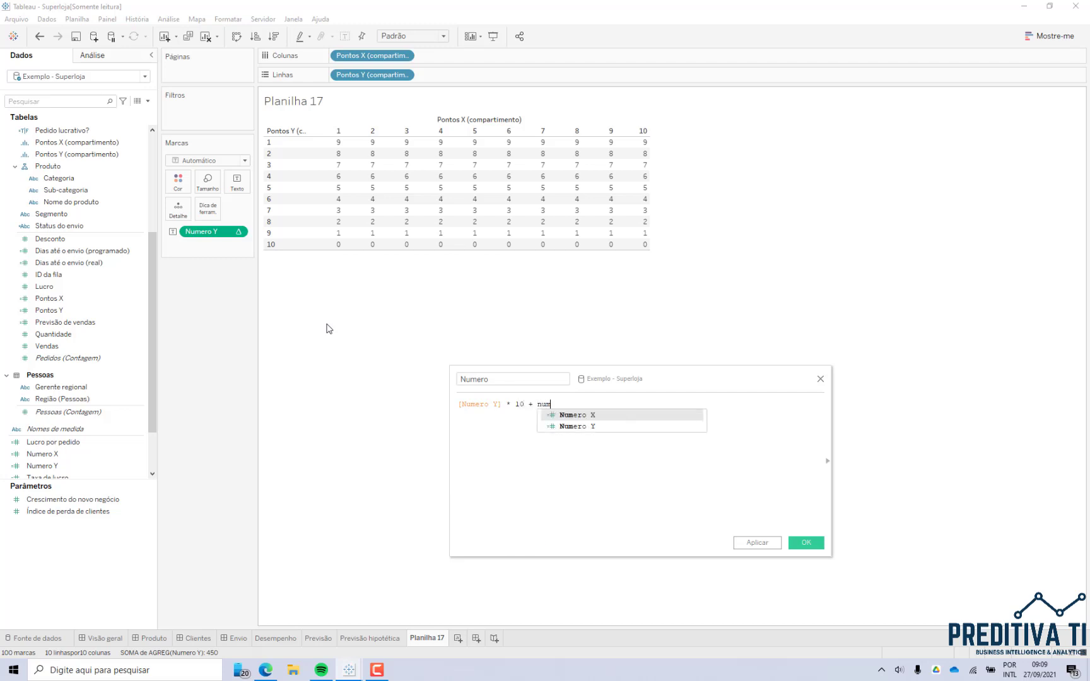
{"action": "key", "text": "Return"}
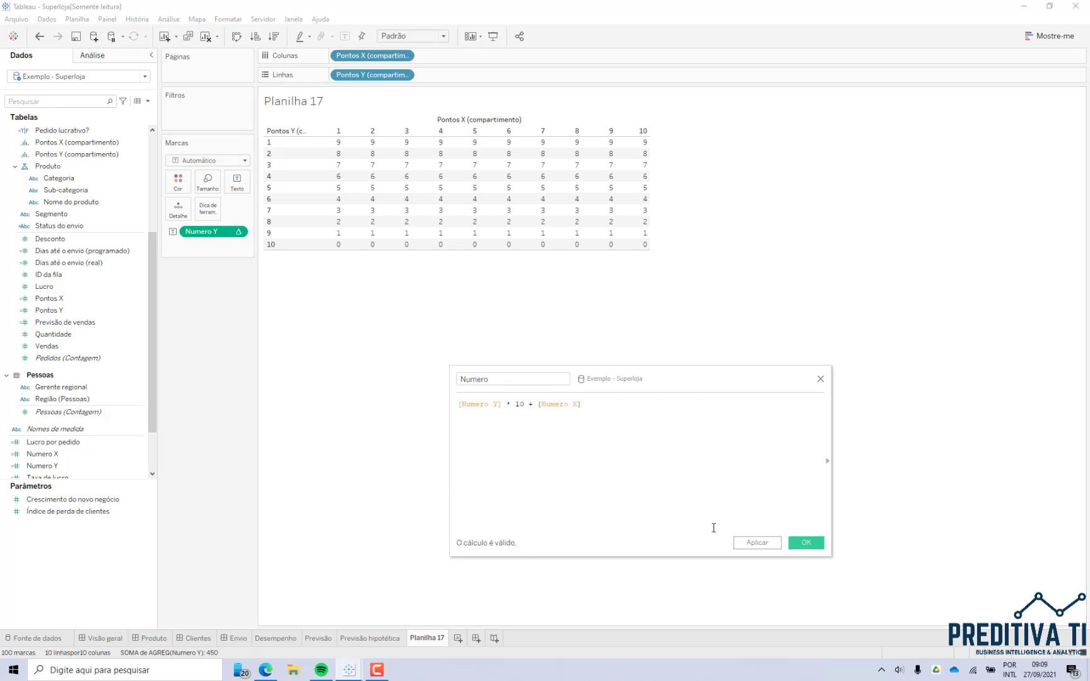
{"action": "left_click", "coordinate": [809, 544]}
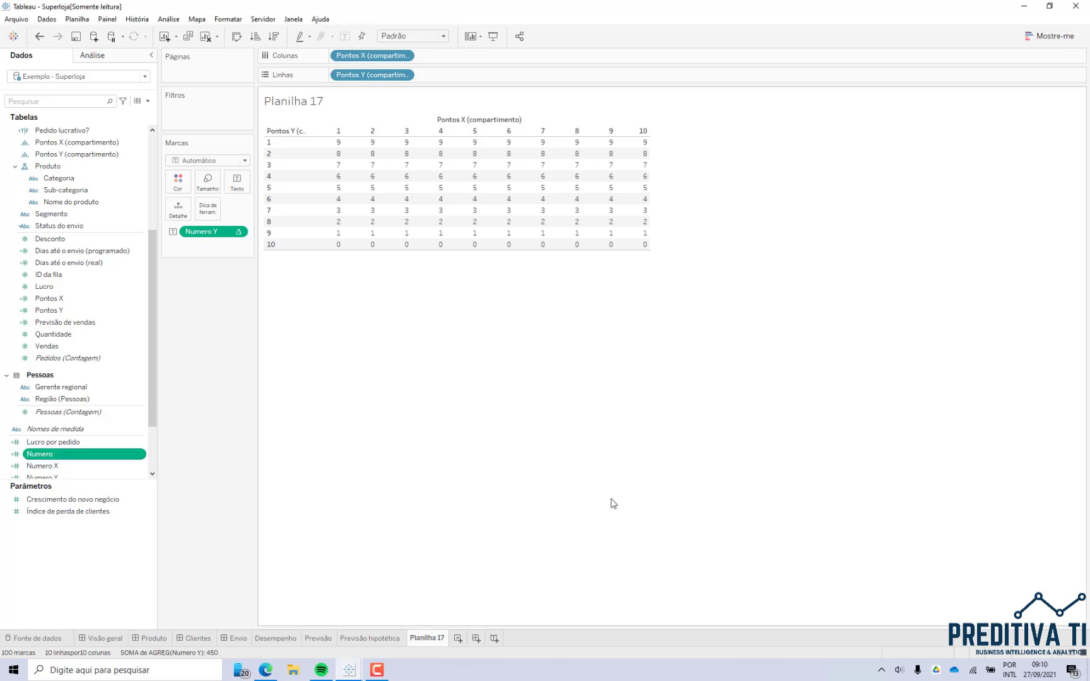
{"action": "left_click_drag", "start_coordinate": [36, 458], "coordinate": [203, 232]}
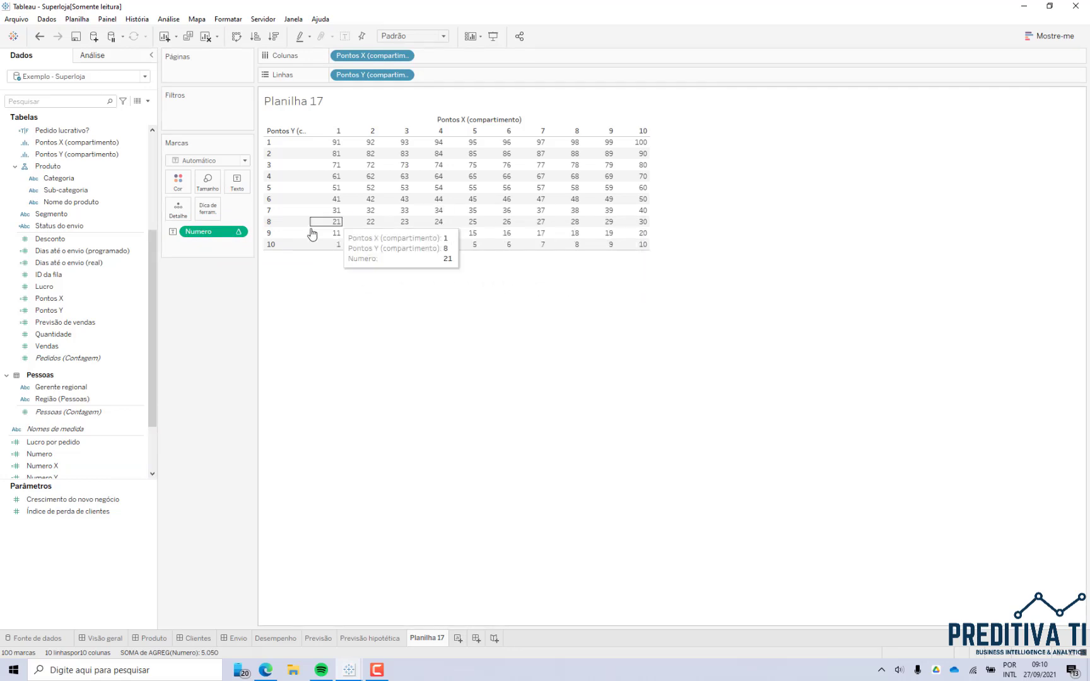
Step: Check the computing direction of the nested Numero Y and Numero X calculations in Numero's table calculation settings
{"action": "left_click", "coordinate": [239, 233]}
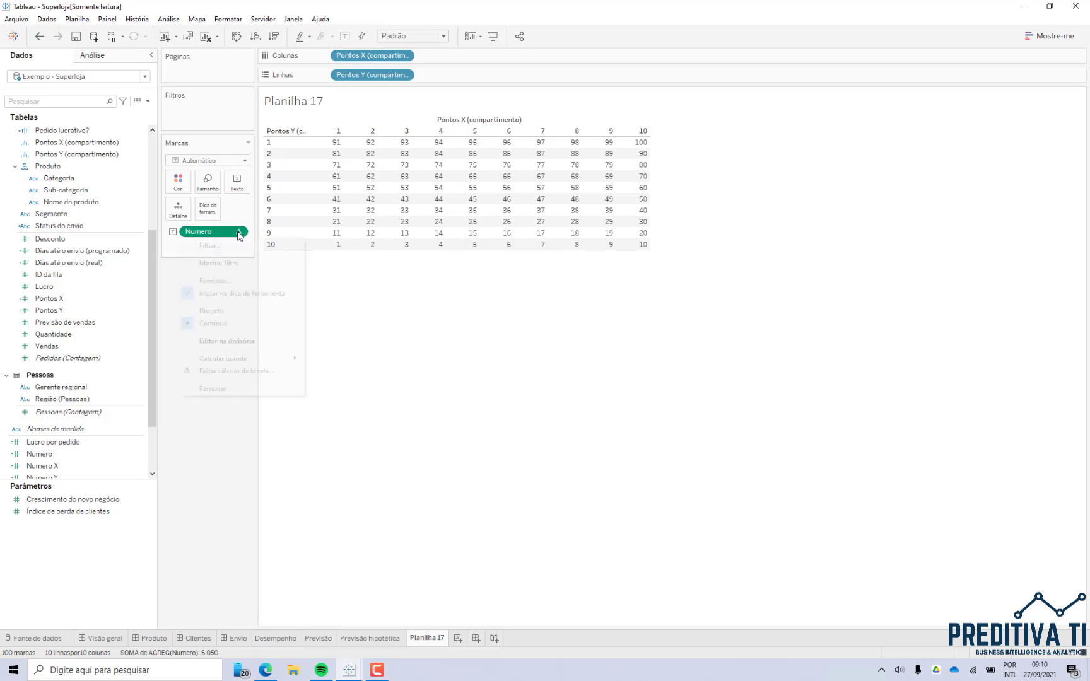
{"action": "left_click", "coordinate": [252, 371]}
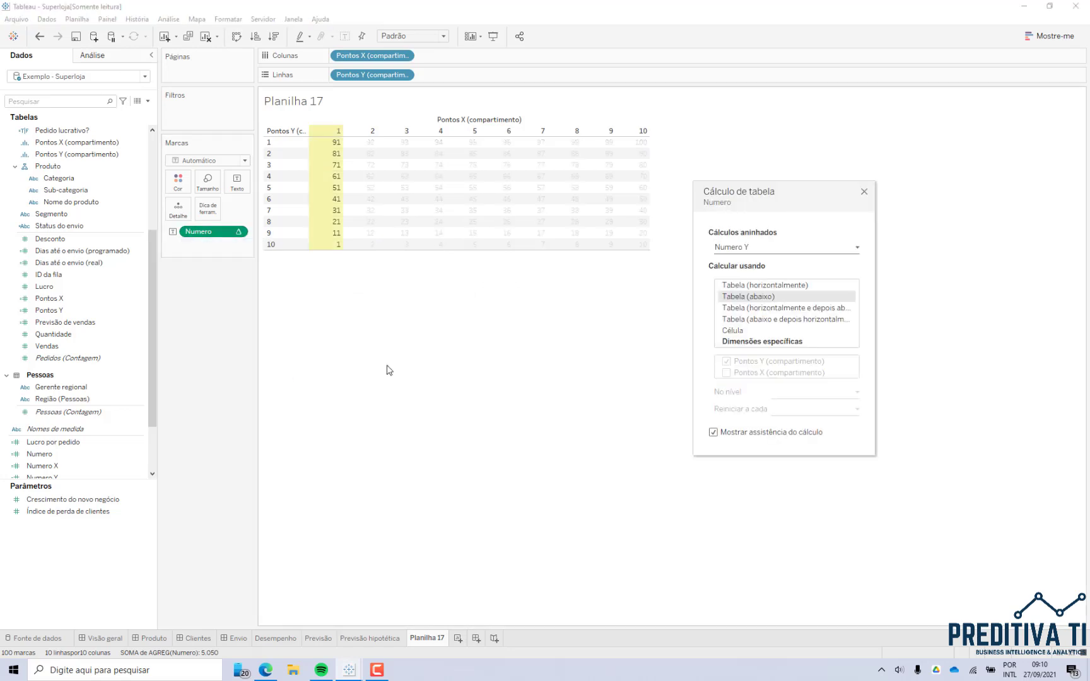
{"action": "left_click", "coordinate": [750, 248]}
{"action": "left_click", "coordinate": [759, 249]}
{"action": "left_click", "coordinate": [756, 251]}
{"action": "left_click", "coordinate": [757, 262]}
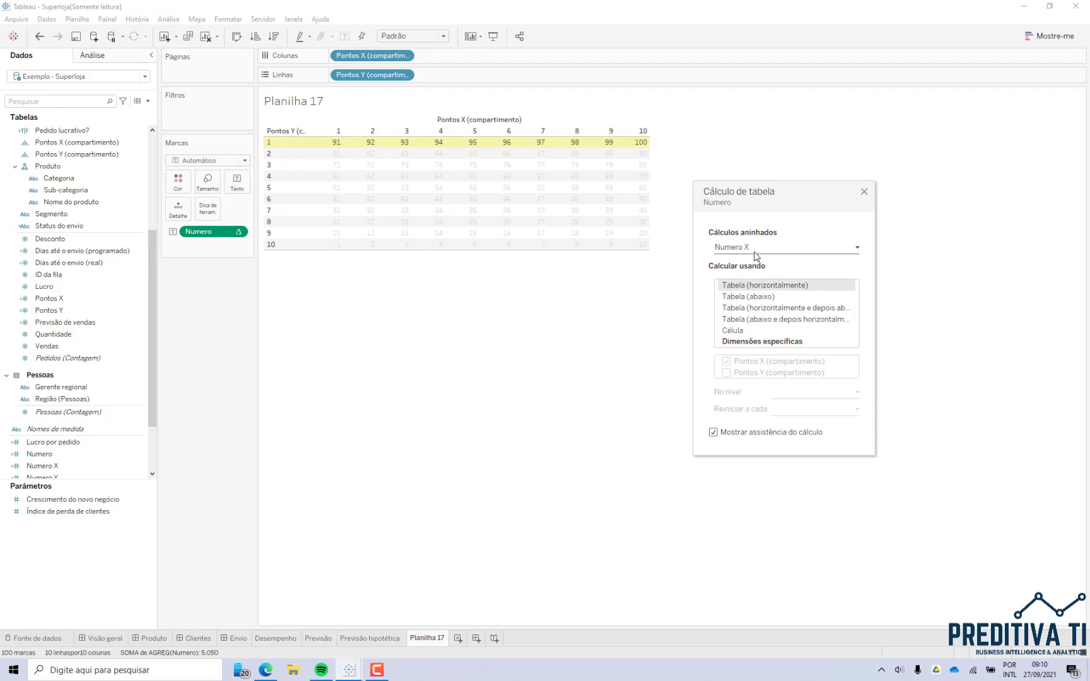
{"action": "left_click", "coordinate": [863, 192]}
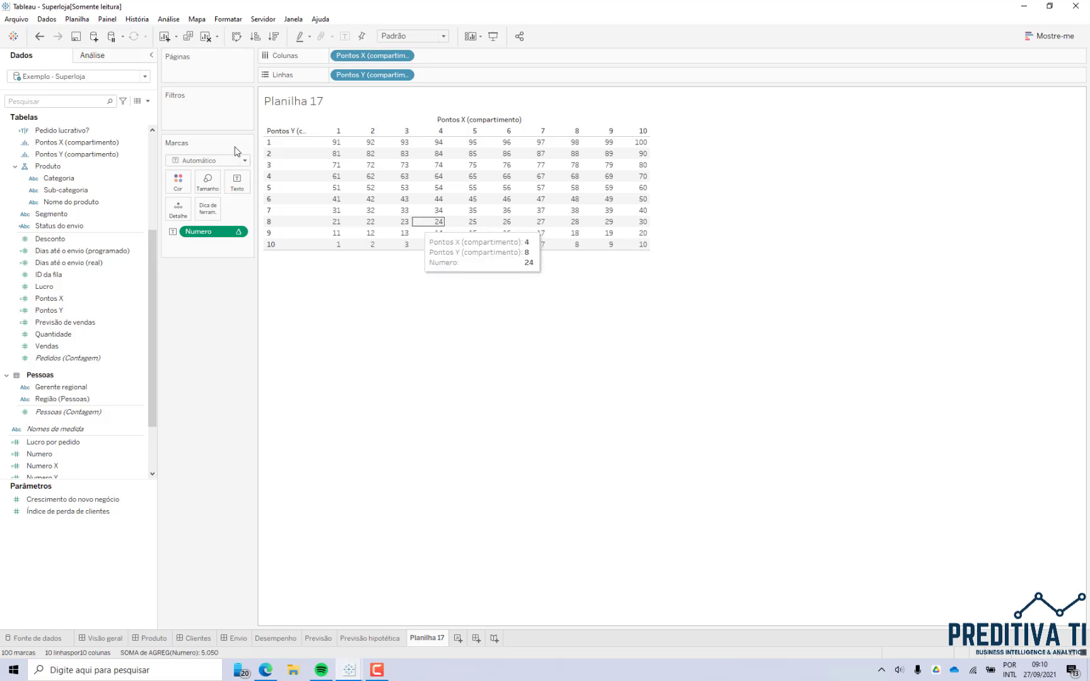
Step: Start a new parameter named Porcentagem with the data type Flutuante
{"action": "left_click", "coordinate": [147, 101]}
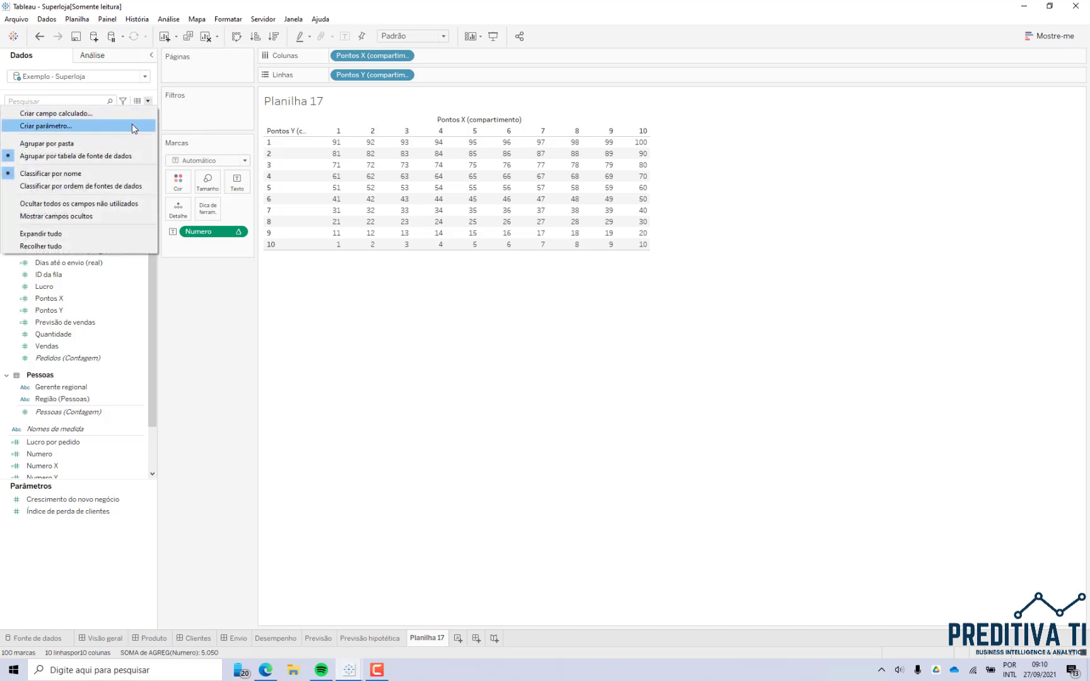
{"action": "left_click", "coordinate": [132, 125]}
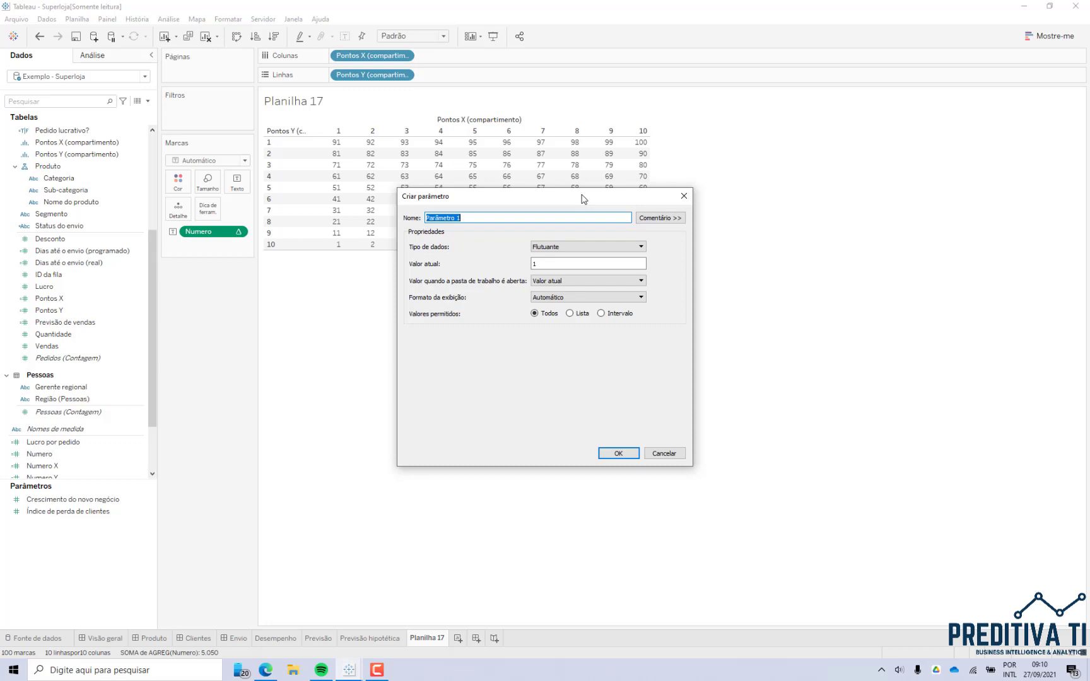
{"action": "type", "text": "Porcentagem"}
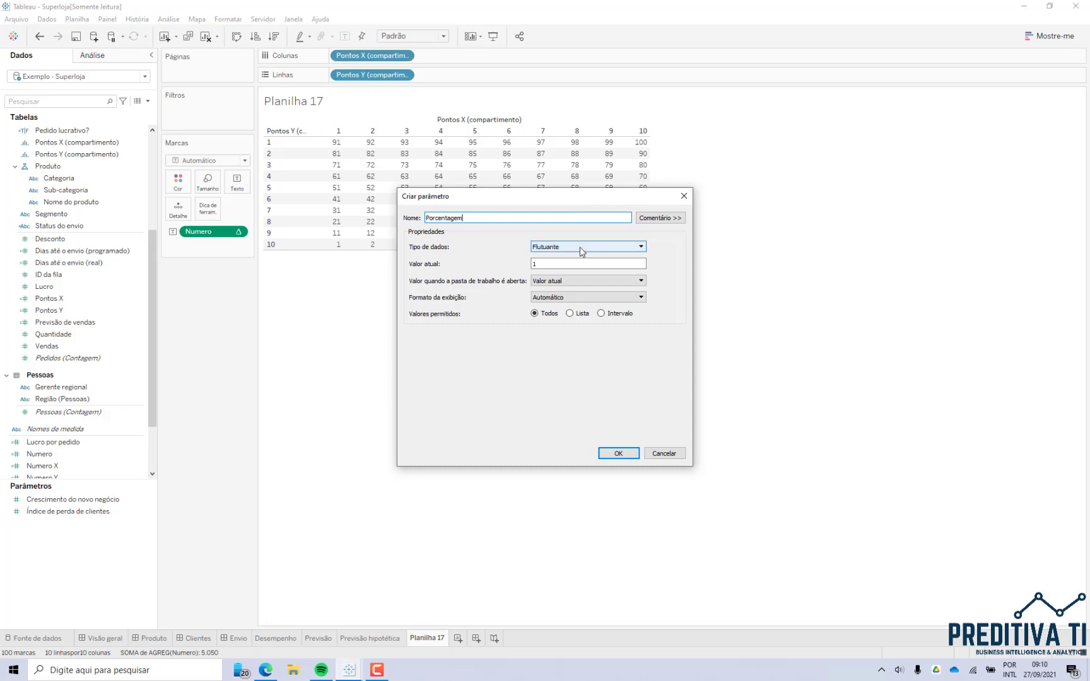
{"action": "left_click", "coordinate": [580, 248]}
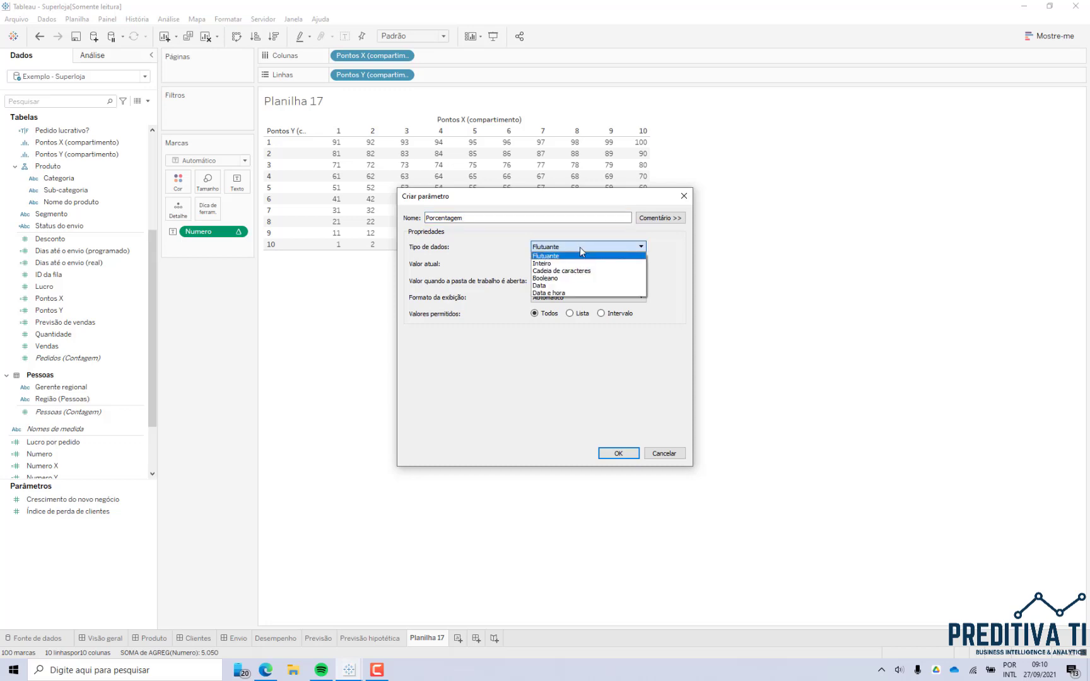
{"action": "left_click", "coordinate": [564, 256]}
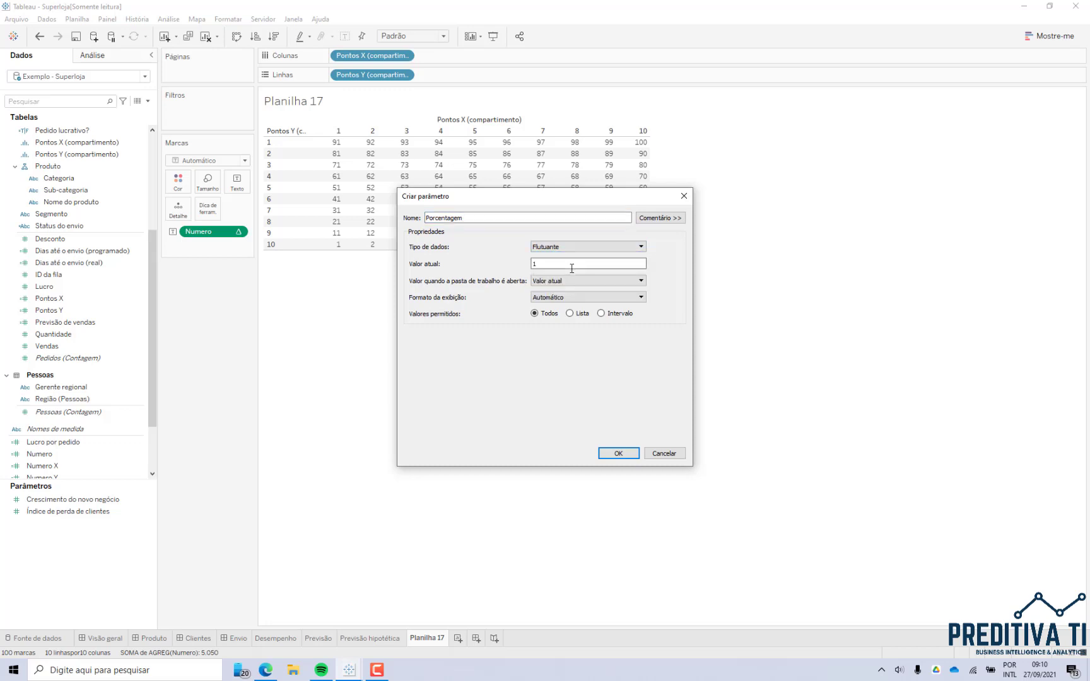
Step: Restrict the Porcentagem parameter to an Intervalo from 1 to 100 with a step size of 1 and save it
{"action": "left_click", "coordinate": [573, 312]}
{"action": "left_click", "coordinate": [603, 313]}
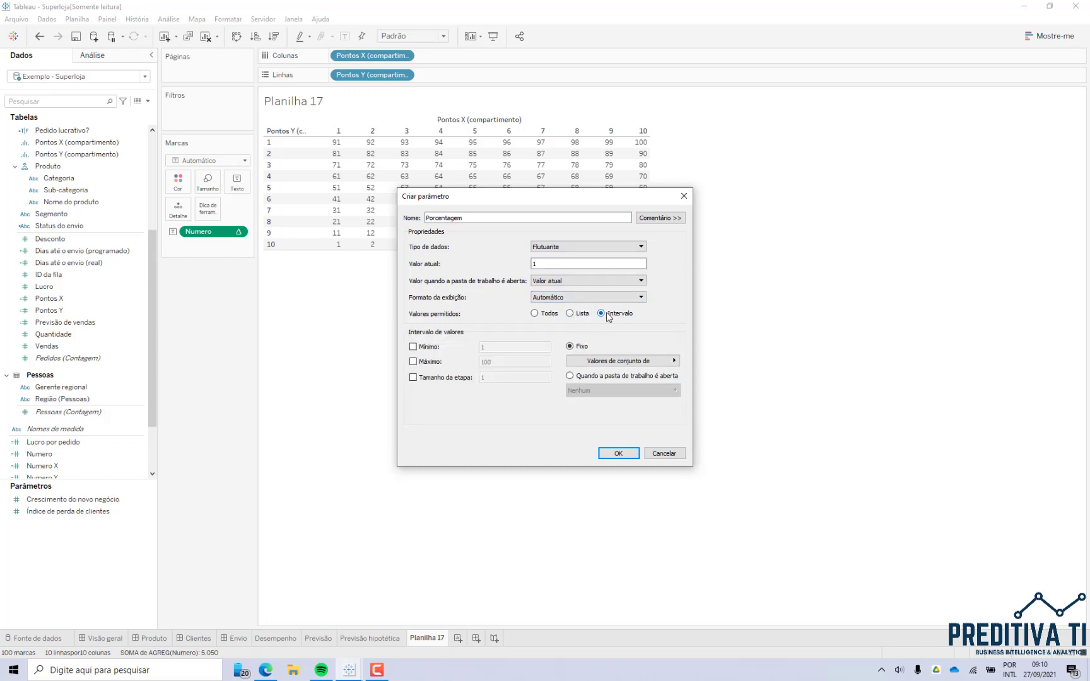
{"action": "left_click", "coordinate": [413, 347]}
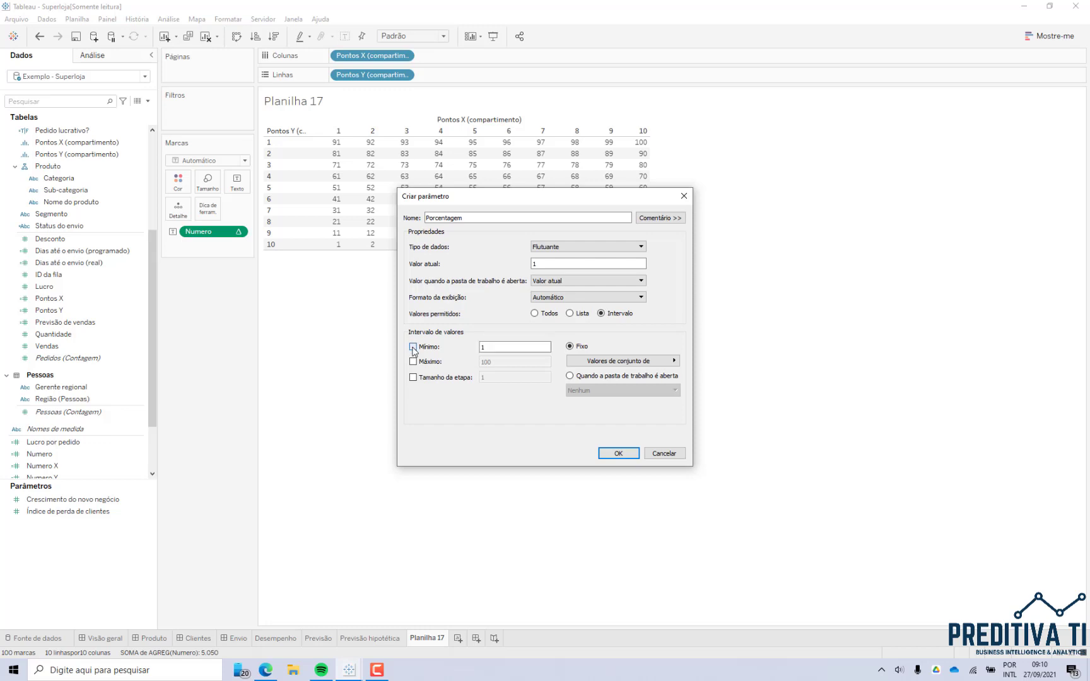
{"action": "left_click", "coordinate": [414, 362]}
{"action": "left_click", "coordinate": [414, 377]}
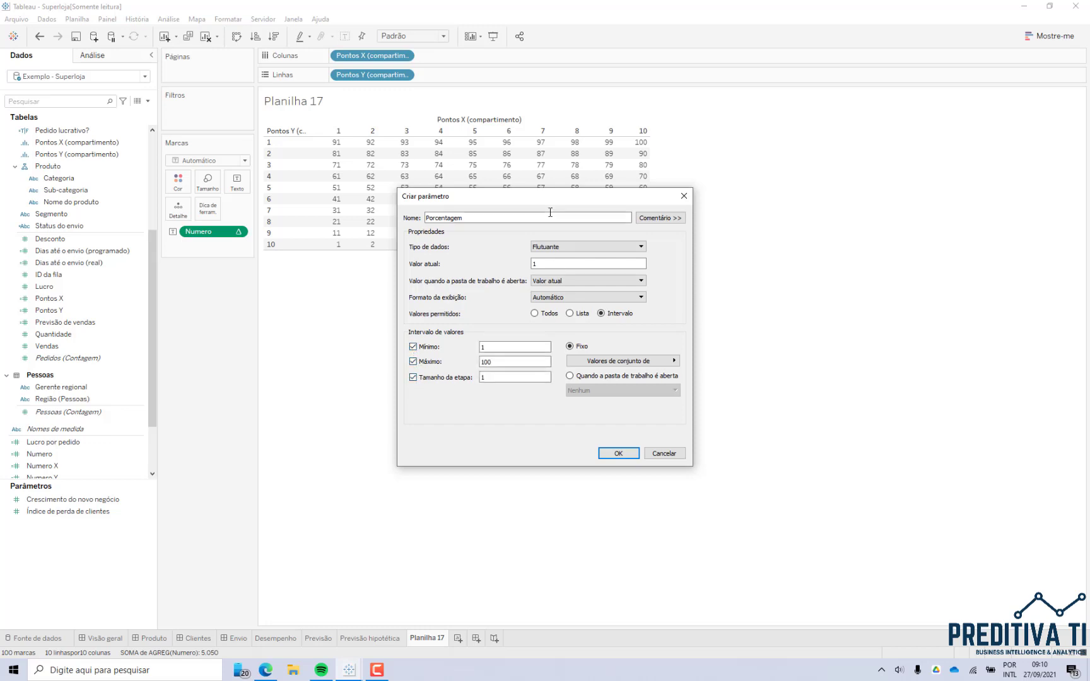
{"action": "left_click_drag", "start_coordinate": [548, 203], "coordinate": [594, 292]}
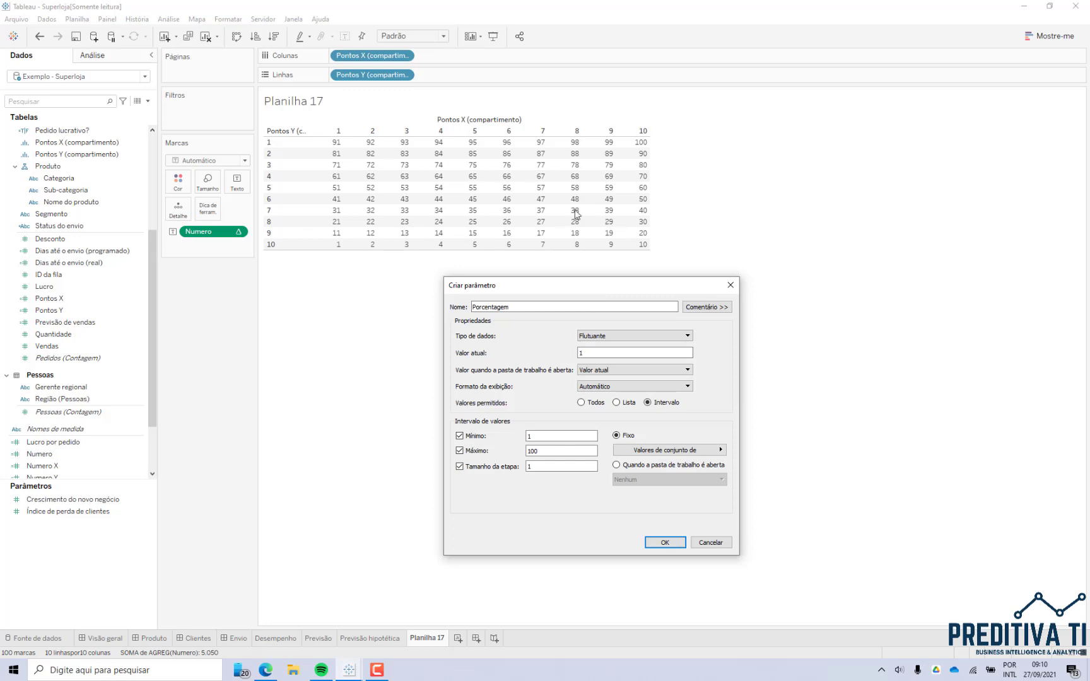
{"action": "left_click", "coordinate": [664, 542]}
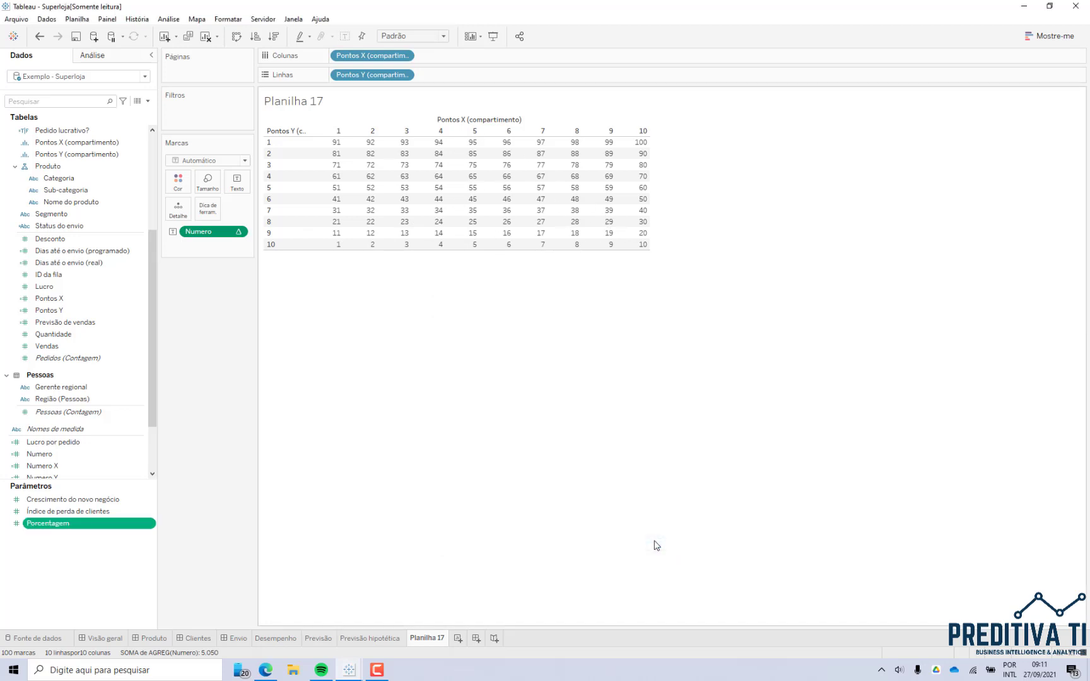
Step: Show the Porcentagem parameter control on the sheet and set its value to 26
{"action": "right_click", "coordinate": [49, 528]}
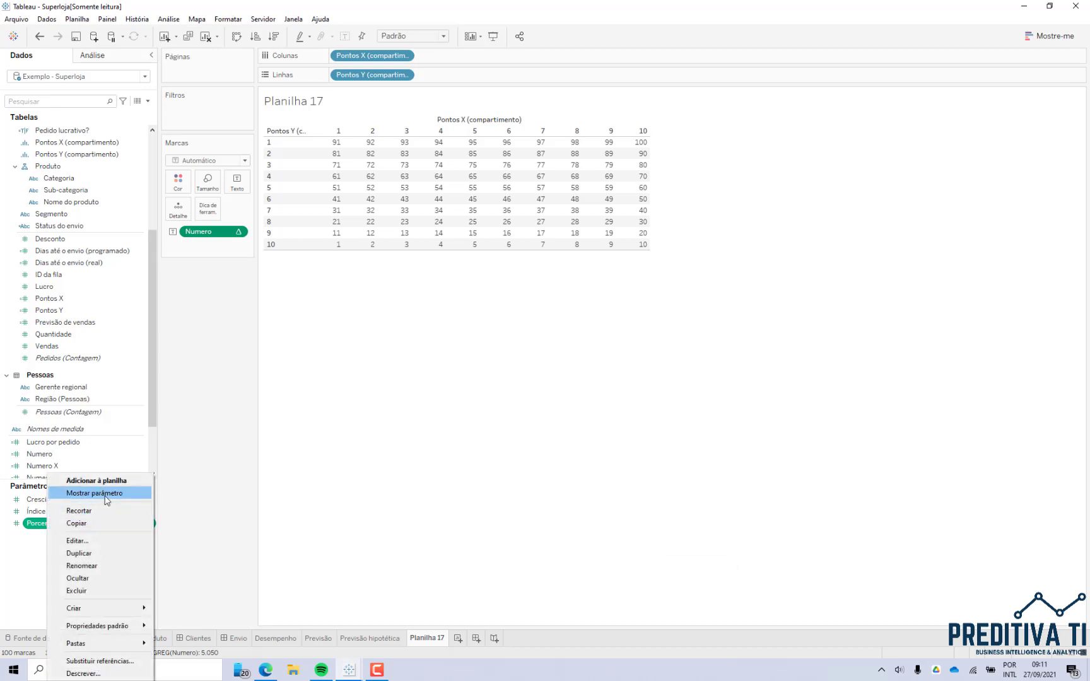
{"action": "left_click", "coordinate": [106, 493]}
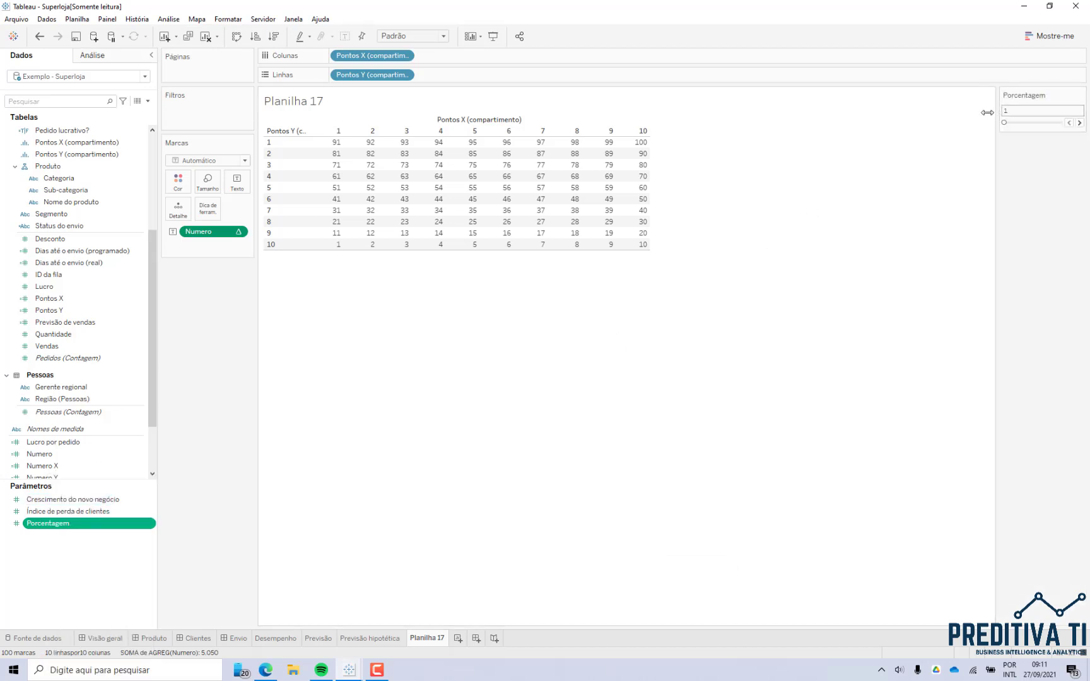
{"action": "left_click_drag", "start_coordinate": [987, 113], "coordinate": [1007, 129]}
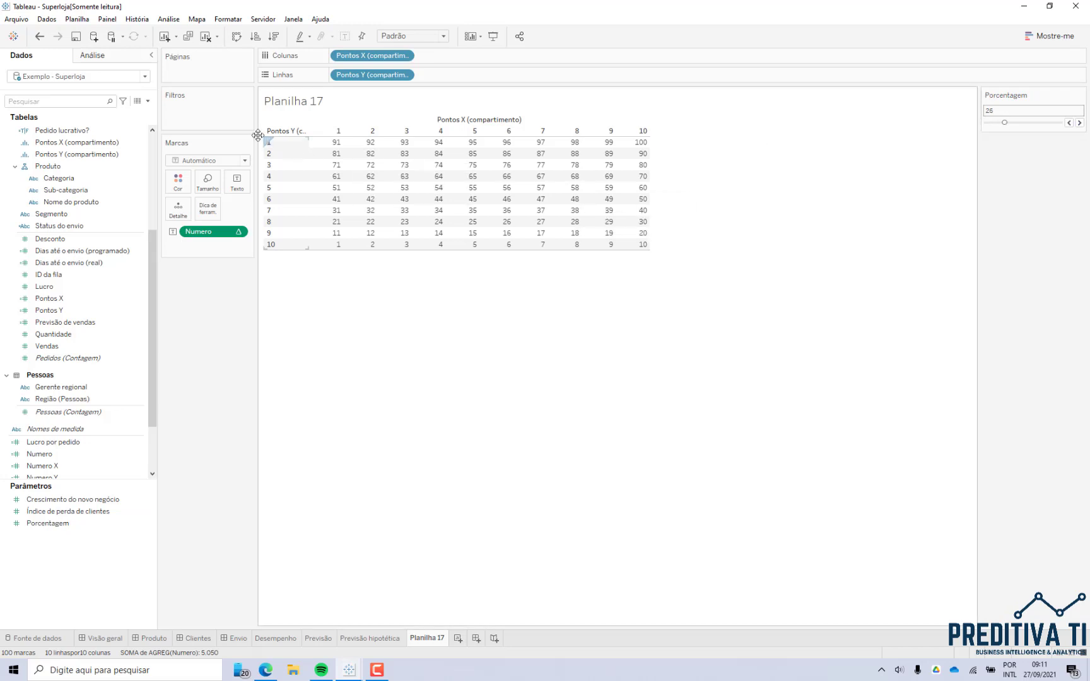
Step: Create the calculated field Atingimento with the formula if [Numero] <= [Porcentagem] then "Menor" ELSE "Maior" end
{"action": "left_click", "coordinate": [149, 103]}
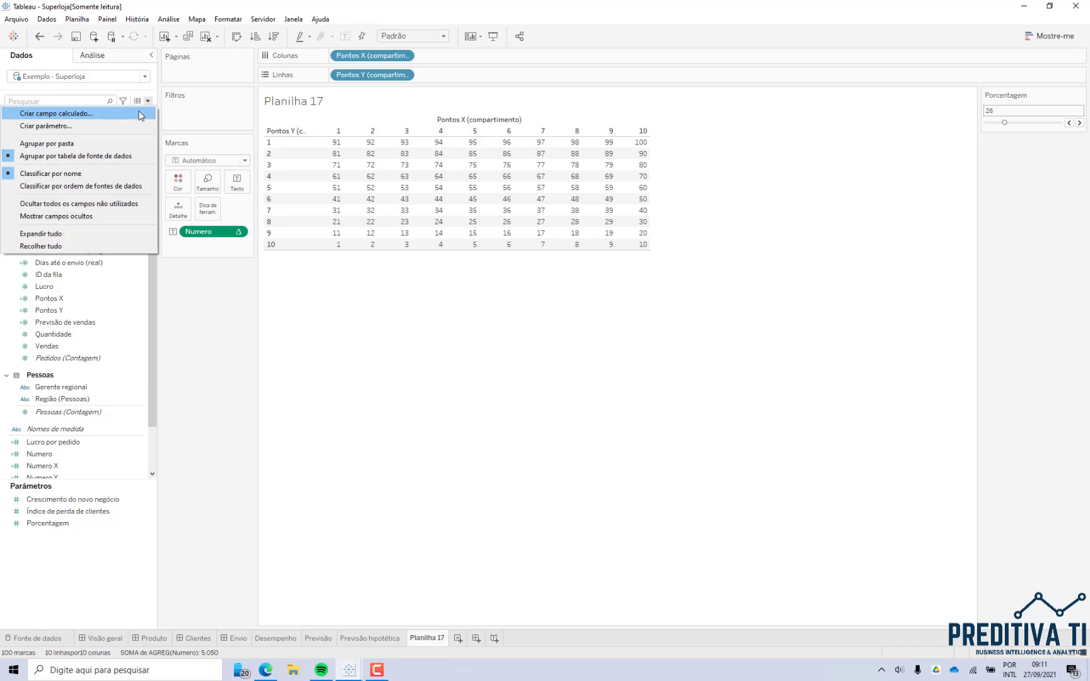
{"action": "left_click", "coordinate": [57, 113]}
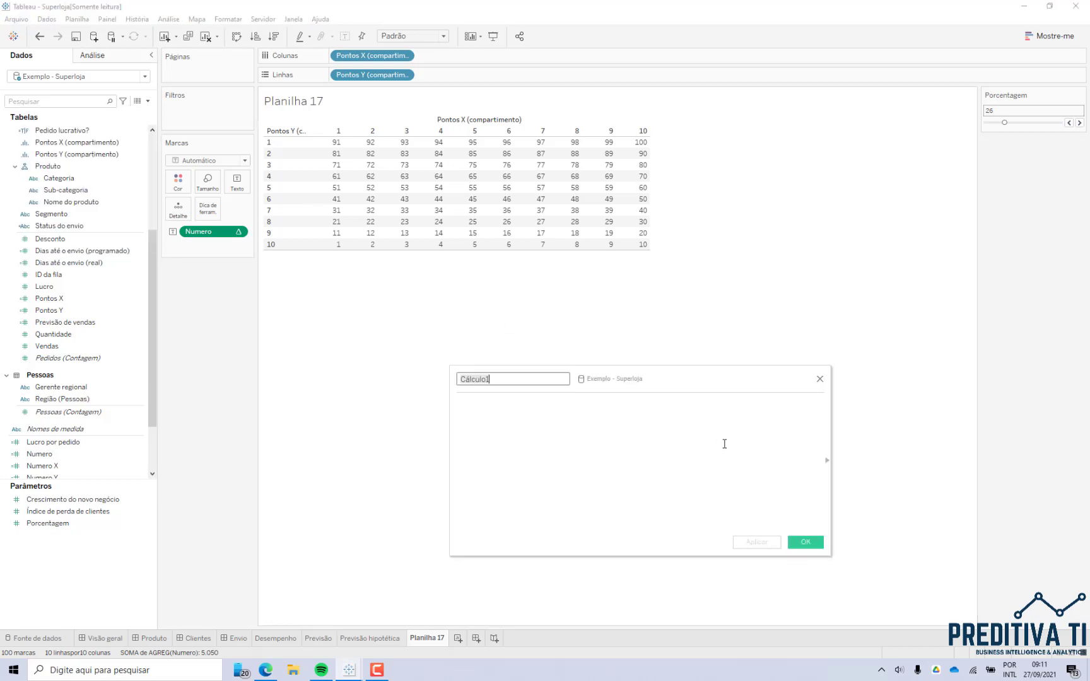
{"action": "type", "text": "Atingimento"}
{"action": "left_click", "coordinate": [725, 444]}
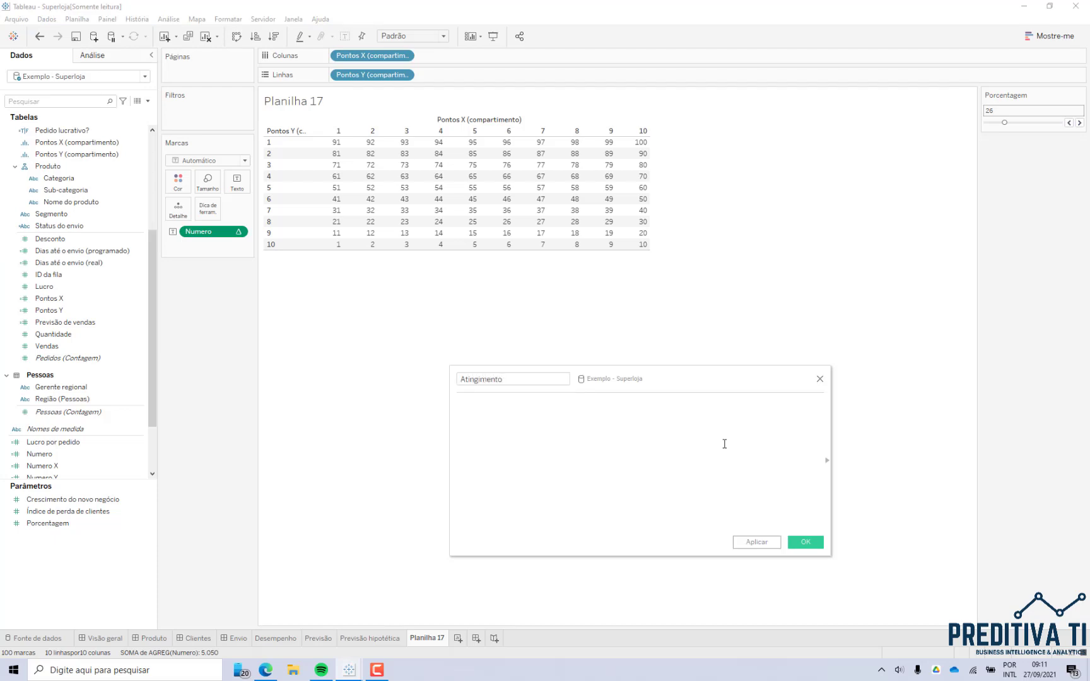
{"action": "type", "text": "if"}
{"action": "left_click_drag", "start_coordinate": [215, 235], "coordinate": [506, 434]}
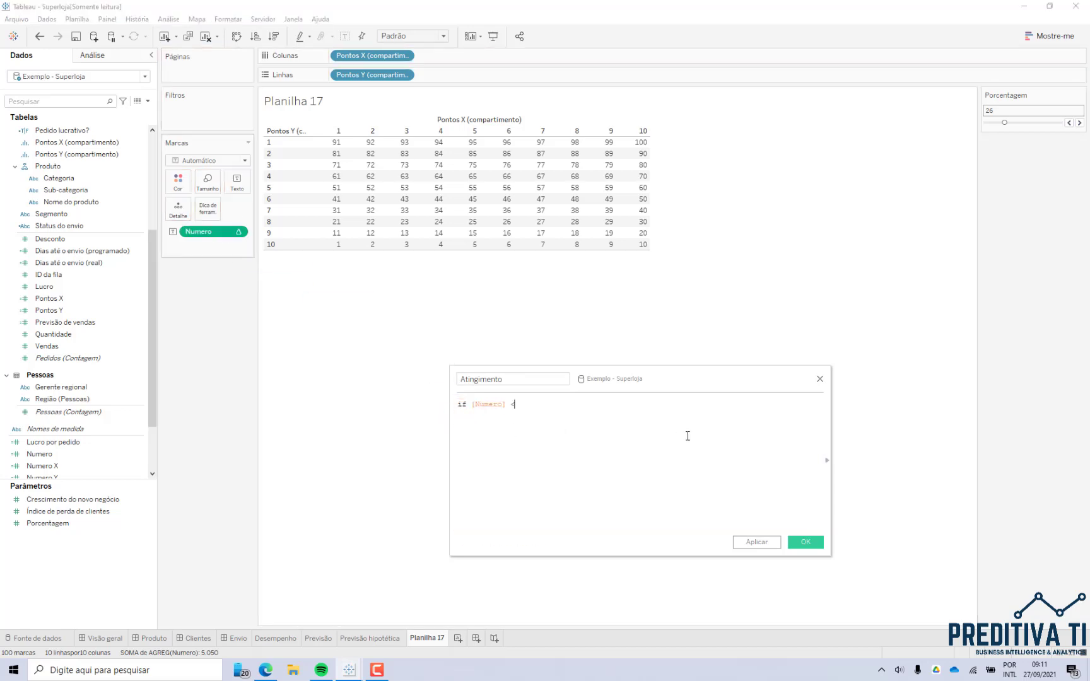
{"action": "type", "text": "<= por"}
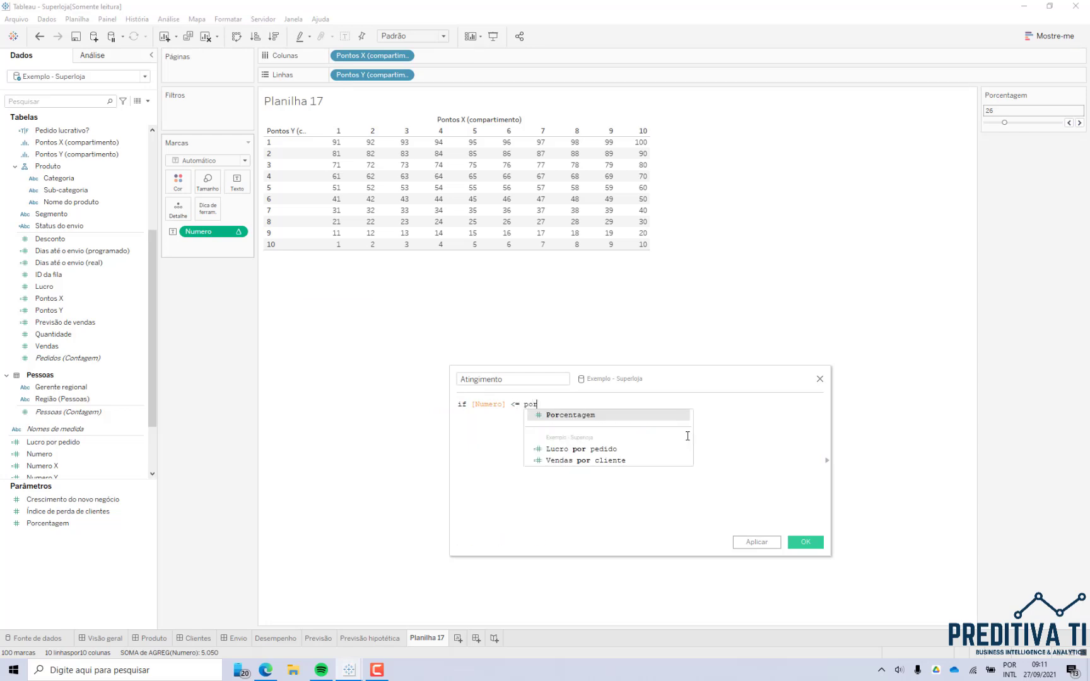
{"action": "key", "text": "Return"}
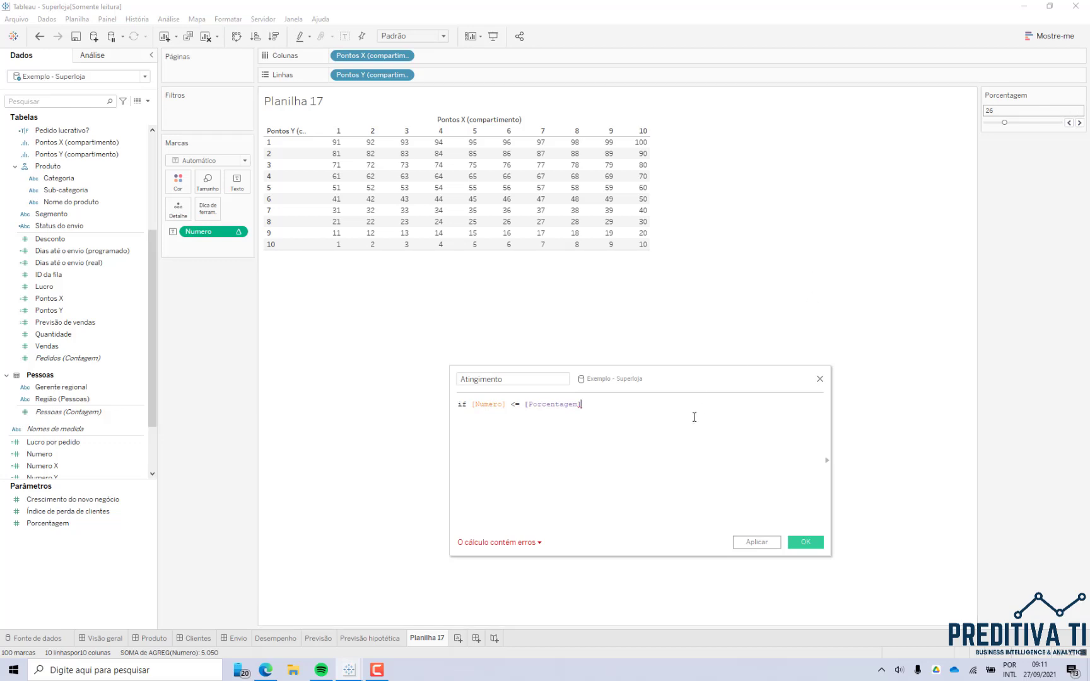
{"action": "type", "text": "then \"Menor\" ELSE \"Ma"}
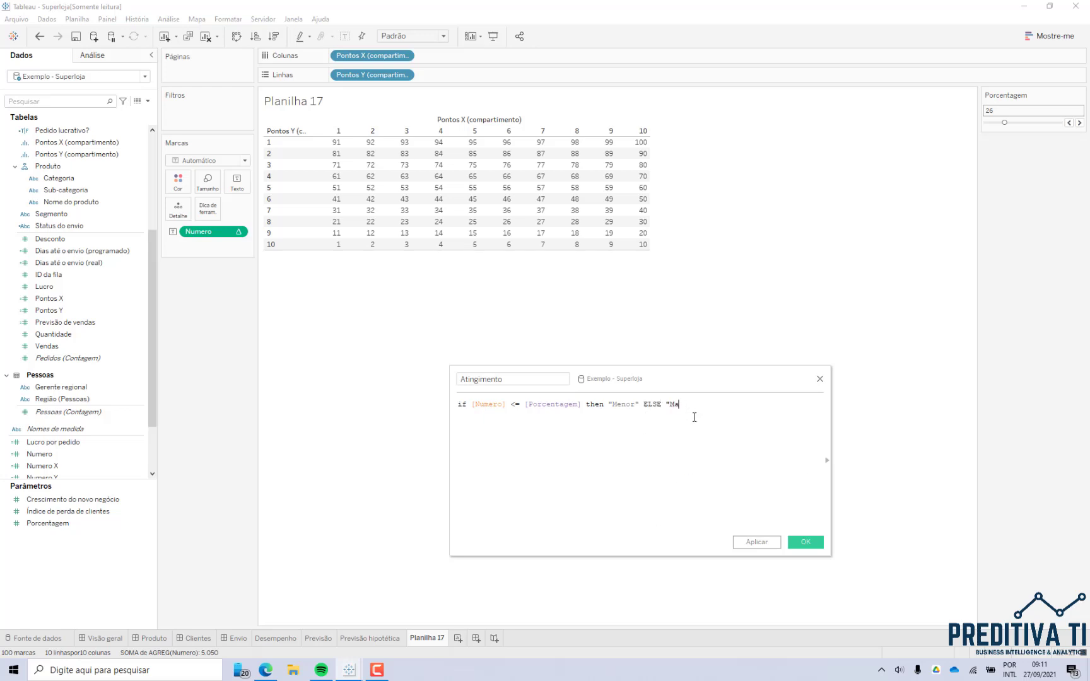
{"action": "type", "text": "ior\" end"}
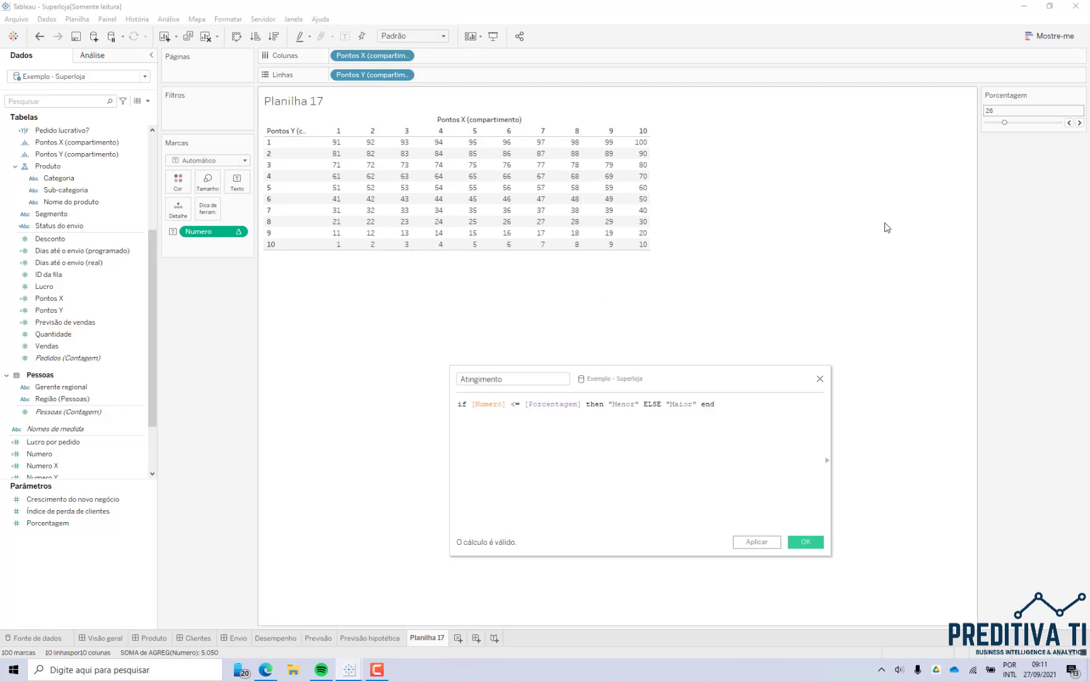
{"action": "left_click", "coordinate": [807, 540]}
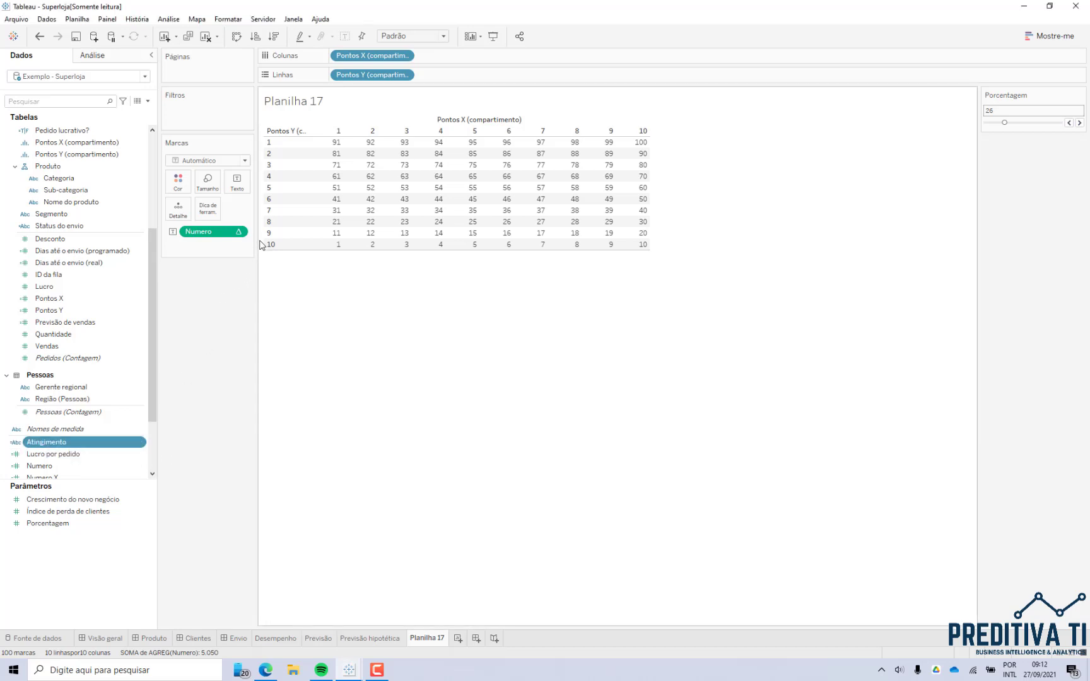
Step: Remove Numero from the marks and change the mark type to Quadrado
{"action": "left_click_drag", "start_coordinate": [257, 239], "coordinate": [260, 238]}
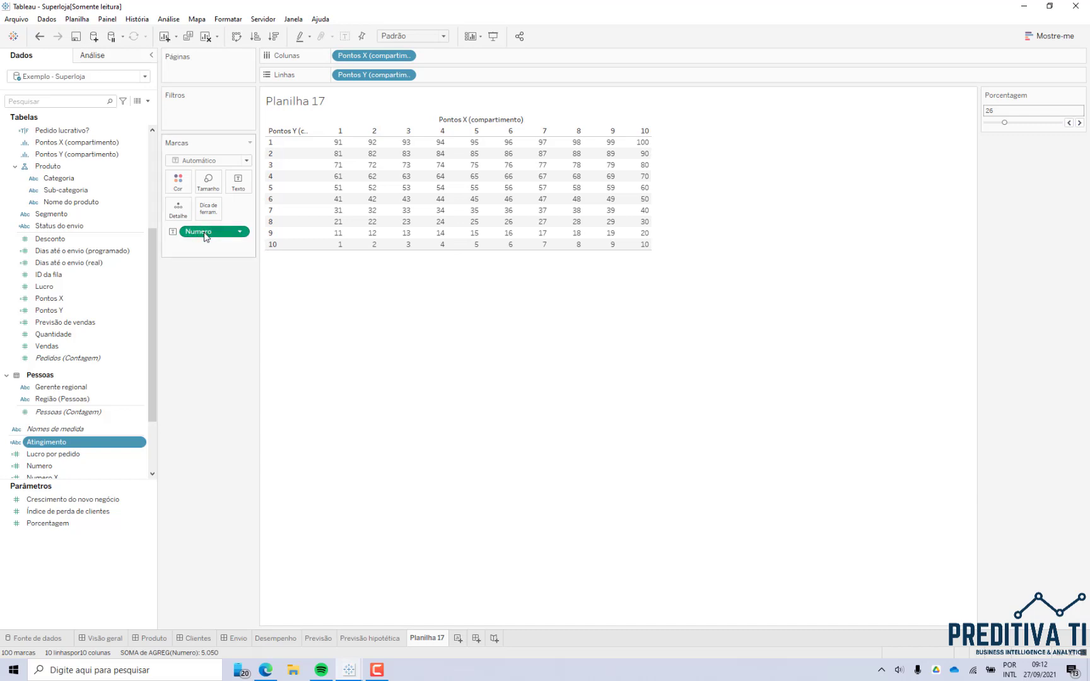
{"action": "left_click_drag", "start_coordinate": [205, 237], "coordinate": [222, 341]}
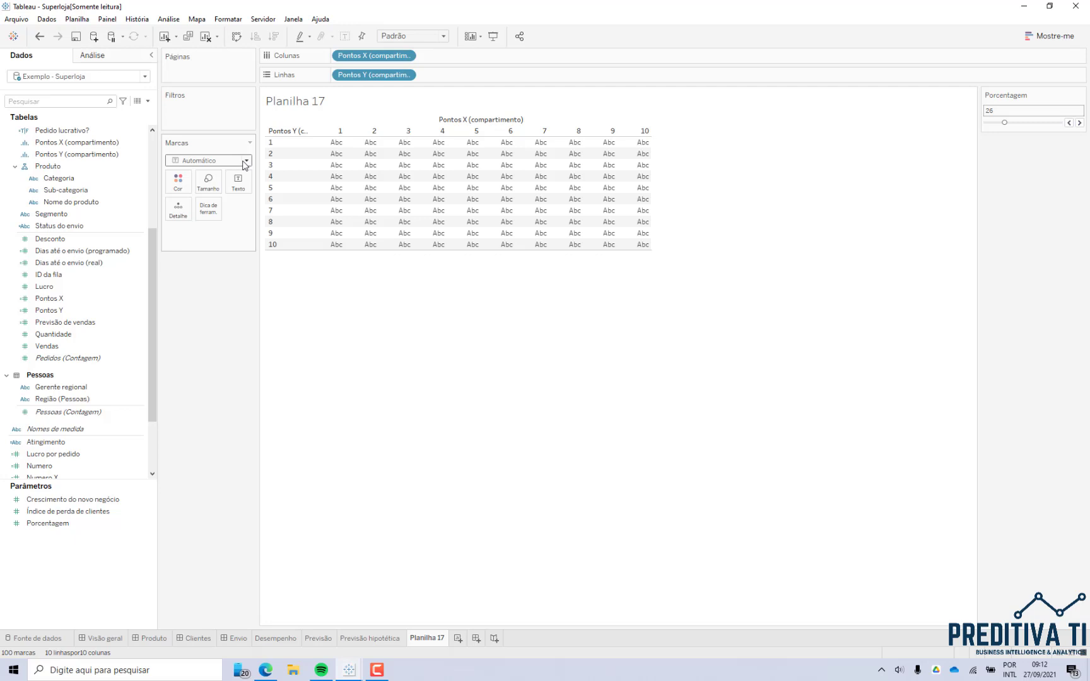
{"action": "left_click", "coordinate": [246, 162]}
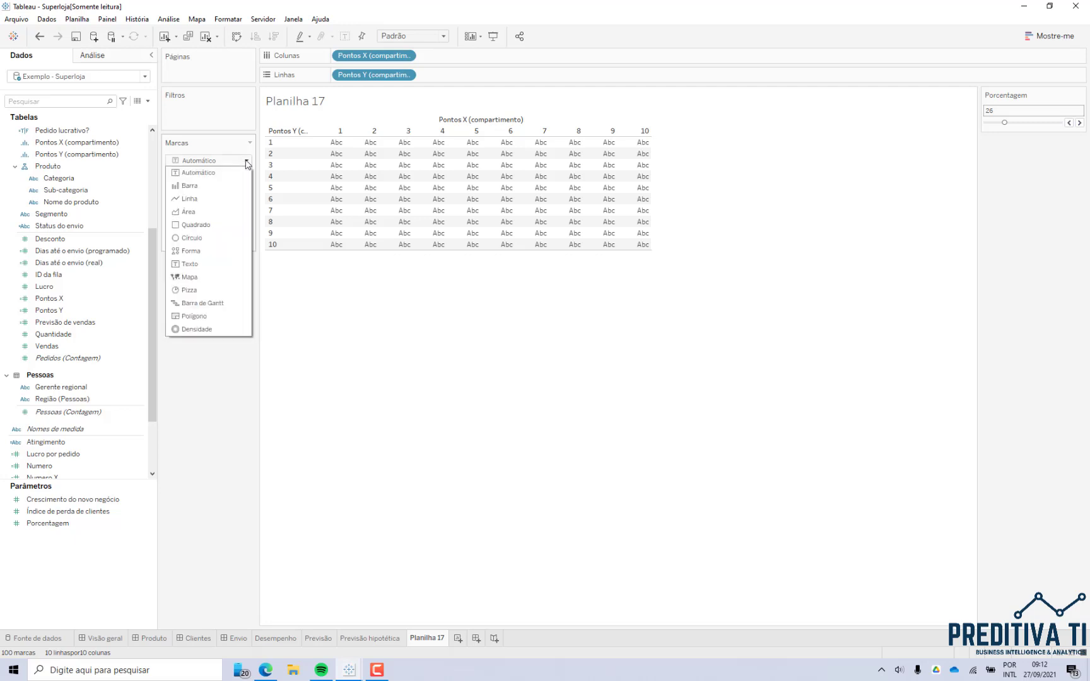
{"action": "left_click", "coordinate": [224, 225]}
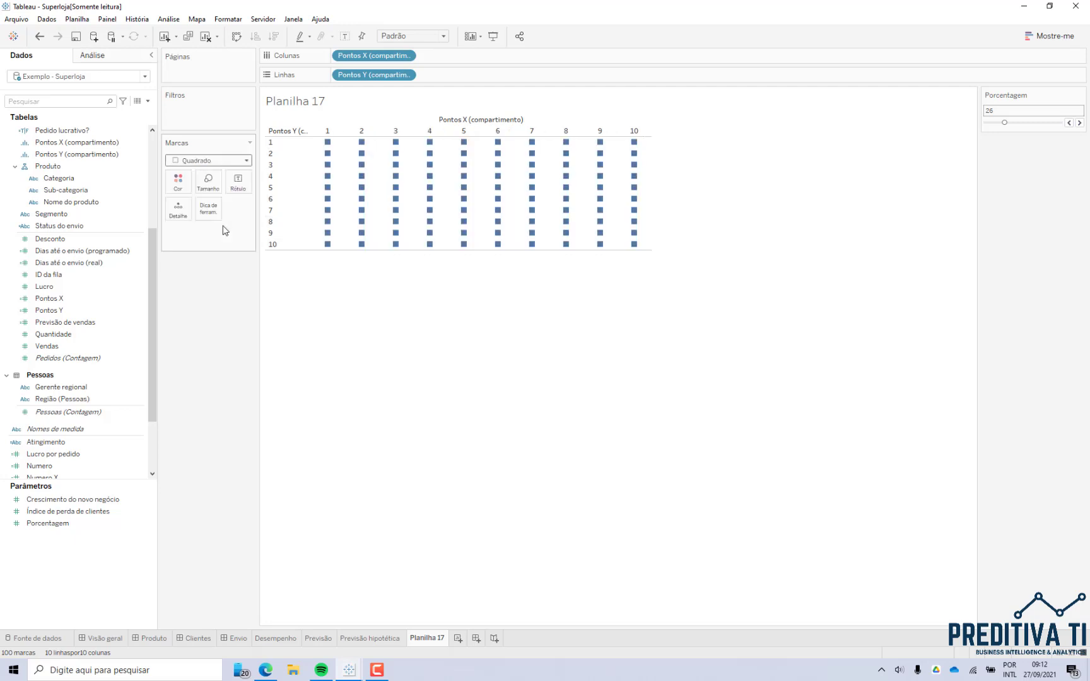
Step: Fit the sheet to Exibição inteira and colour the squares by Atingimento
{"action": "left_click", "coordinate": [394, 37]}
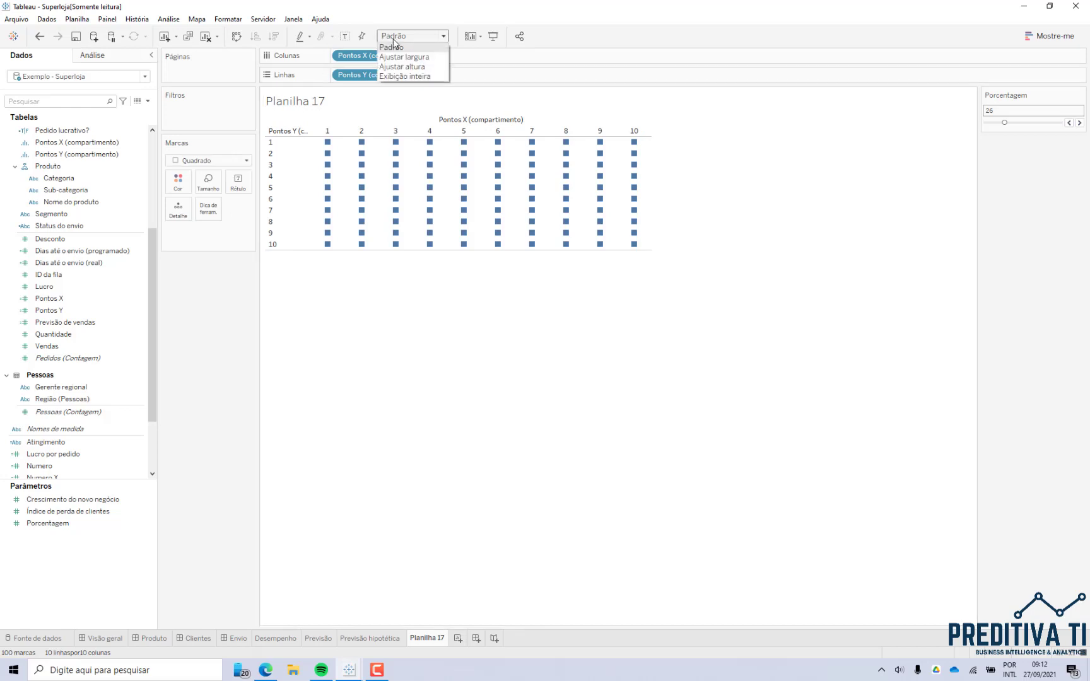
{"action": "left_click", "coordinate": [405, 76]}
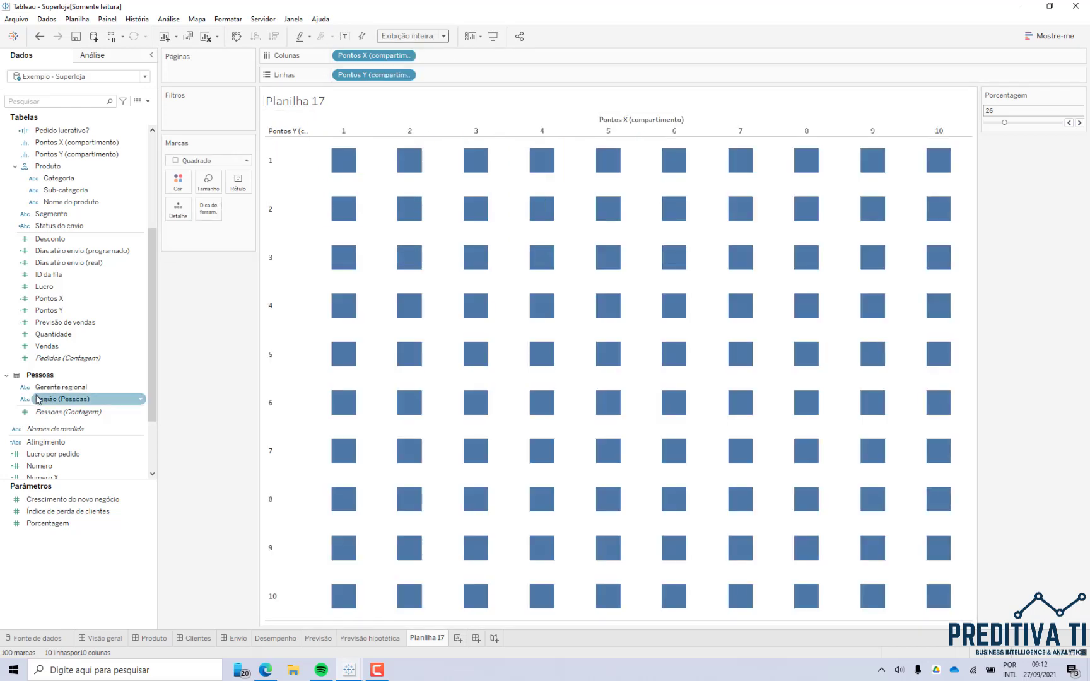
{"action": "left_click_drag", "start_coordinate": [45, 442], "coordinate": [179, 185]}
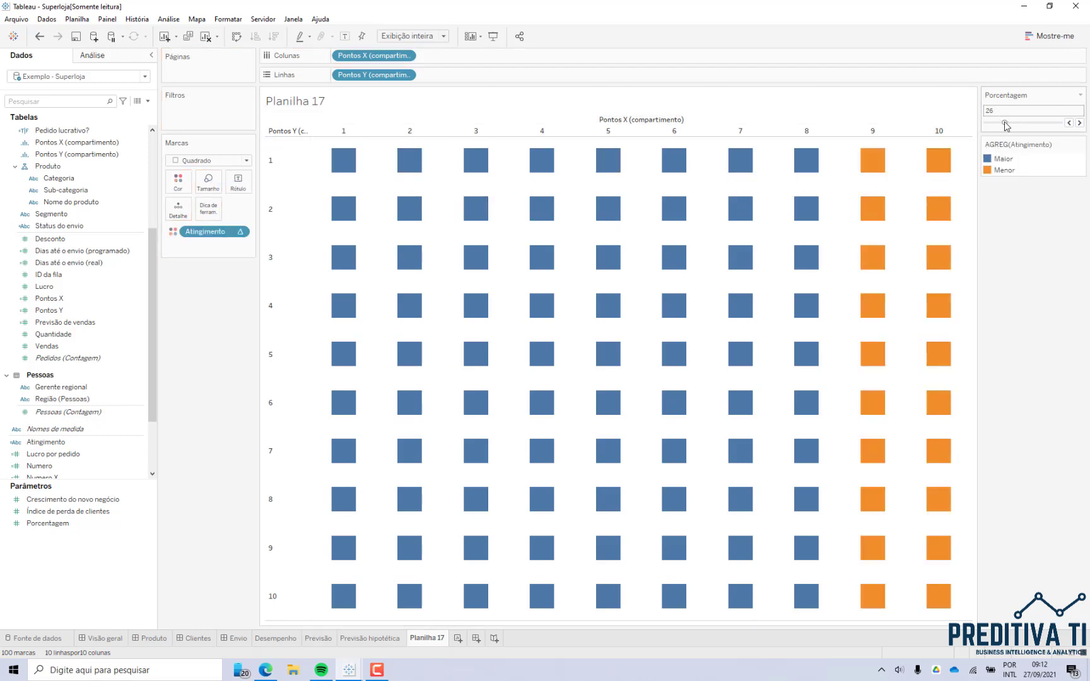
Step: Set Porcentagem to 36 and make the nested Numero Y calculation in Atingimento compute using Tabela (abaixo)
{"action": "left_click_drag", "start_coordinate": [1006, 125], "coordinate": [1015, 128]}
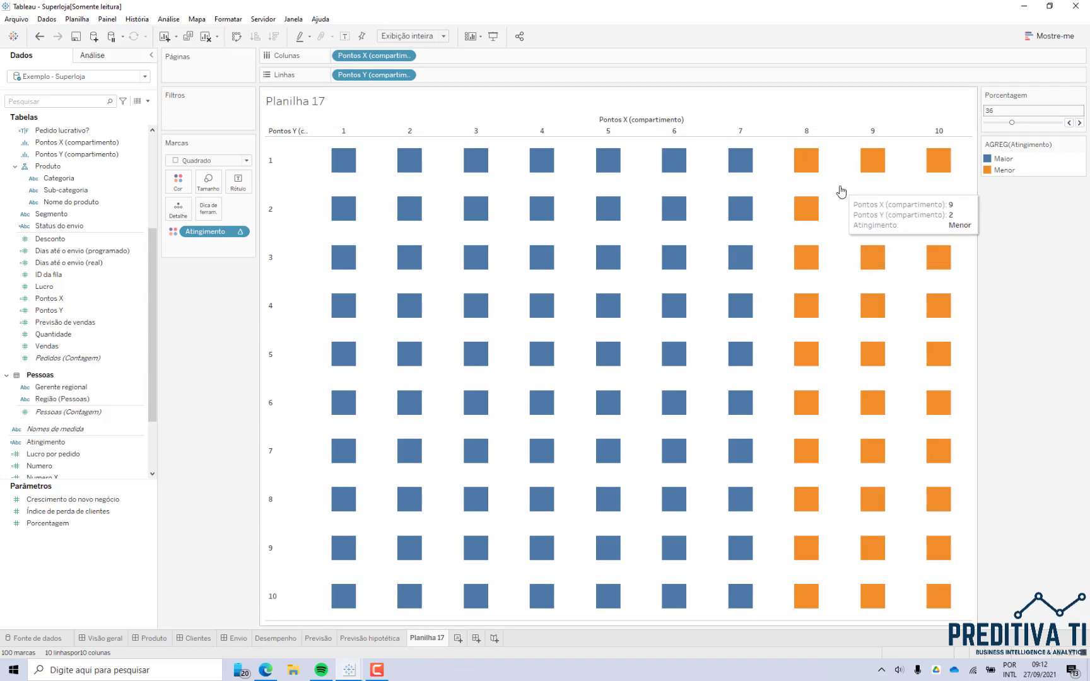
{"action": "left_click", "coordinate": [241, 232]}
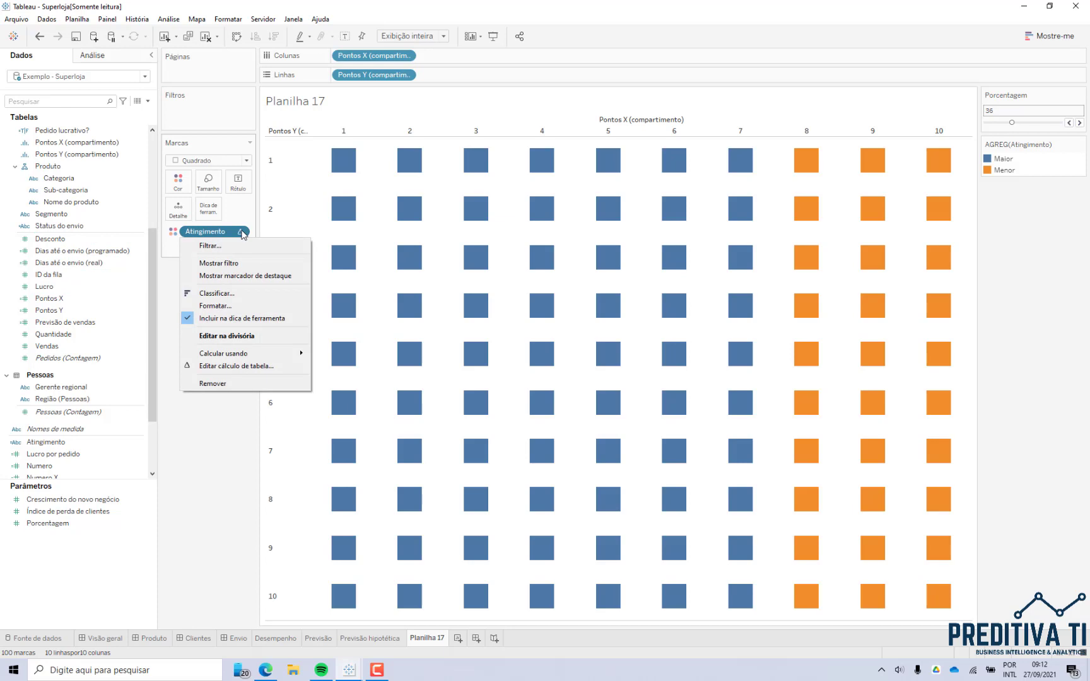
{"action": "left_click", "coordinate": [253, 366]}
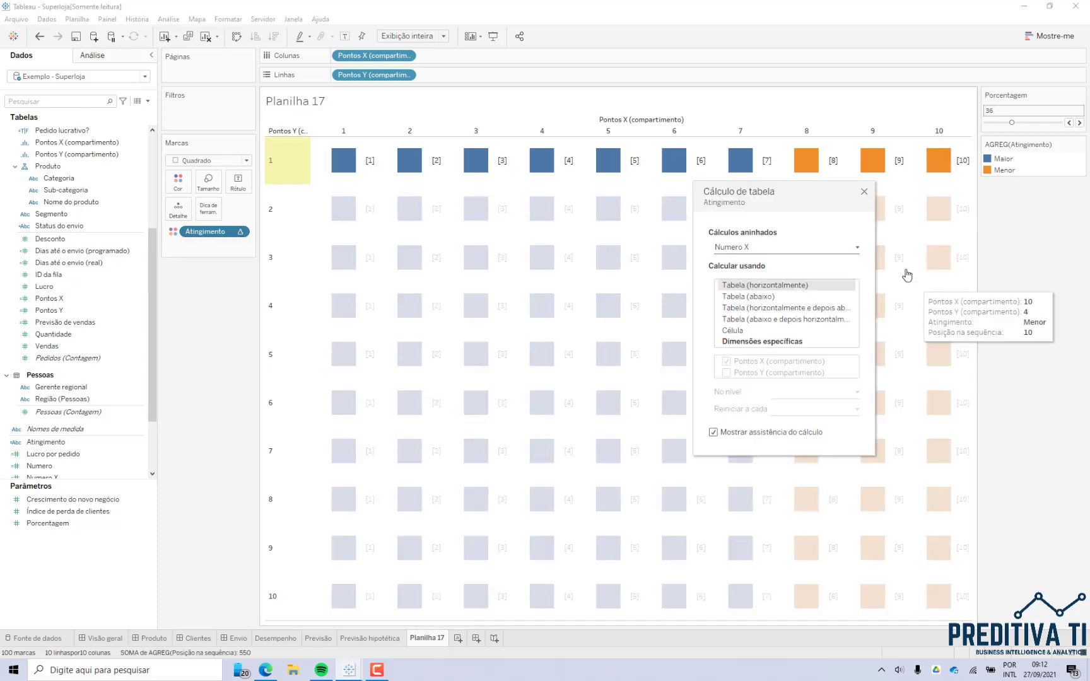
{"action": "left_click", "coordinate": [762, 252]}
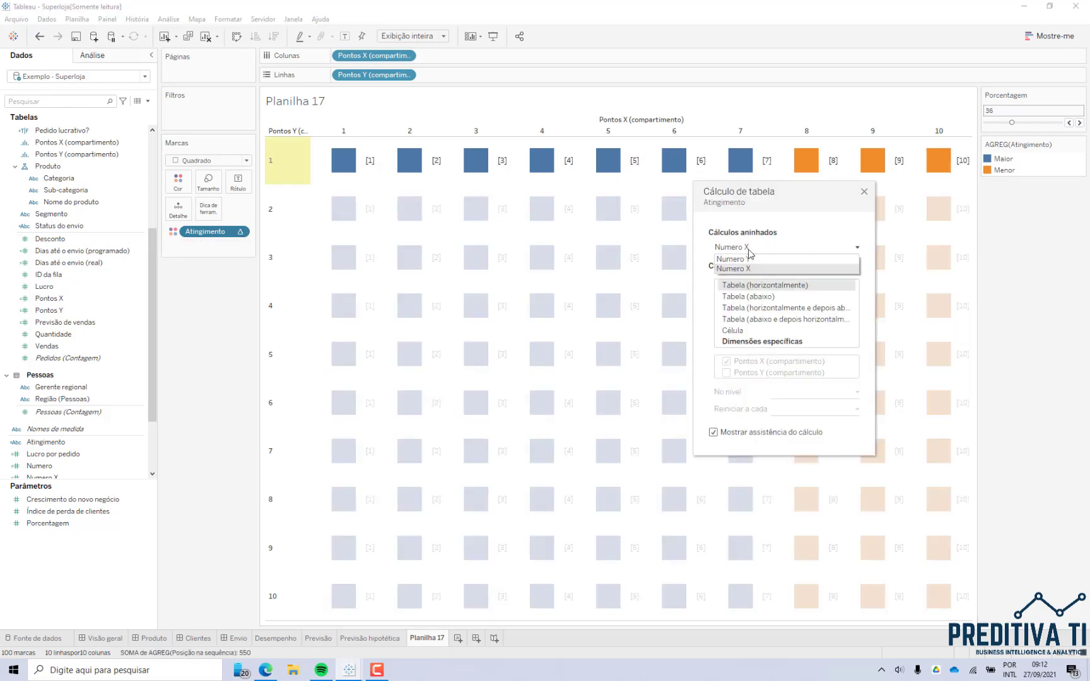
{"action": "left_click", "coordinate": [757, 267]}
{"action": "left_click", "coordinate": [750, 296]}
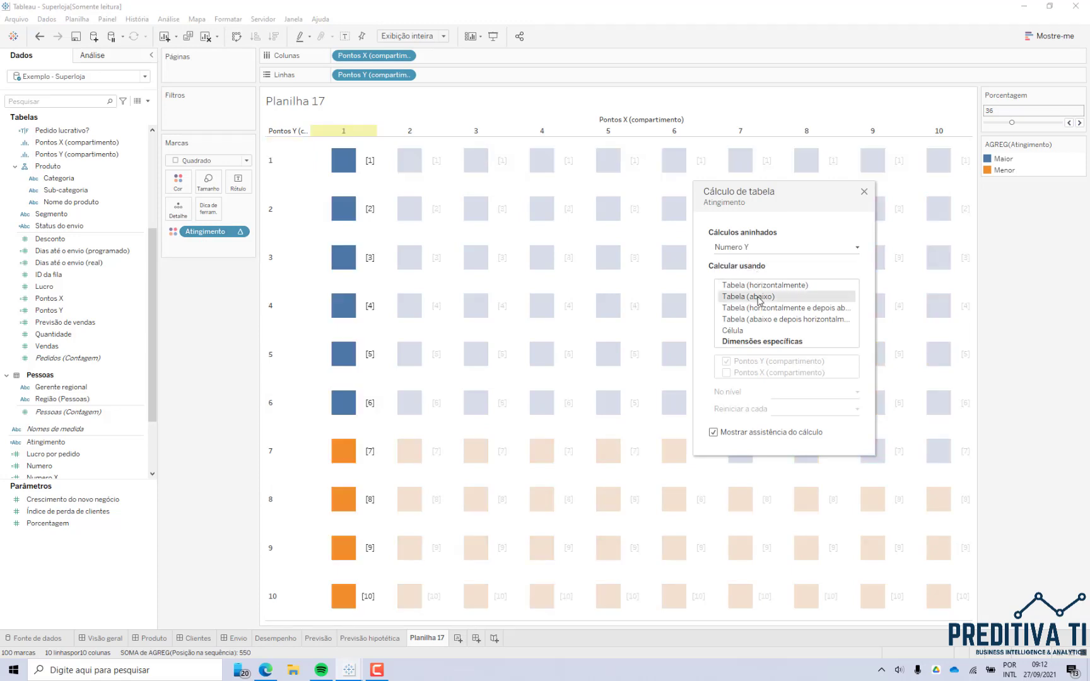
{"action": "left_click", "coordinate": [861, 193]}
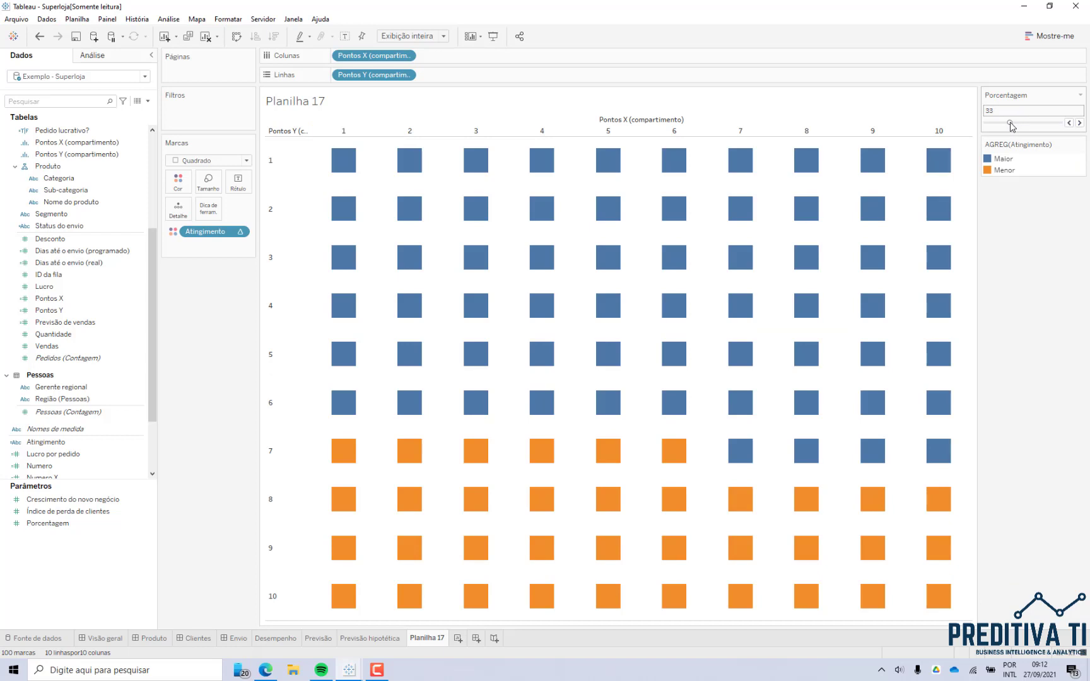
Step: Set the Porcentagem parameter to 33
{"action": "left_click_drag", "start_coordinate": [1012, 126], "coordinate": [1008, 126]}
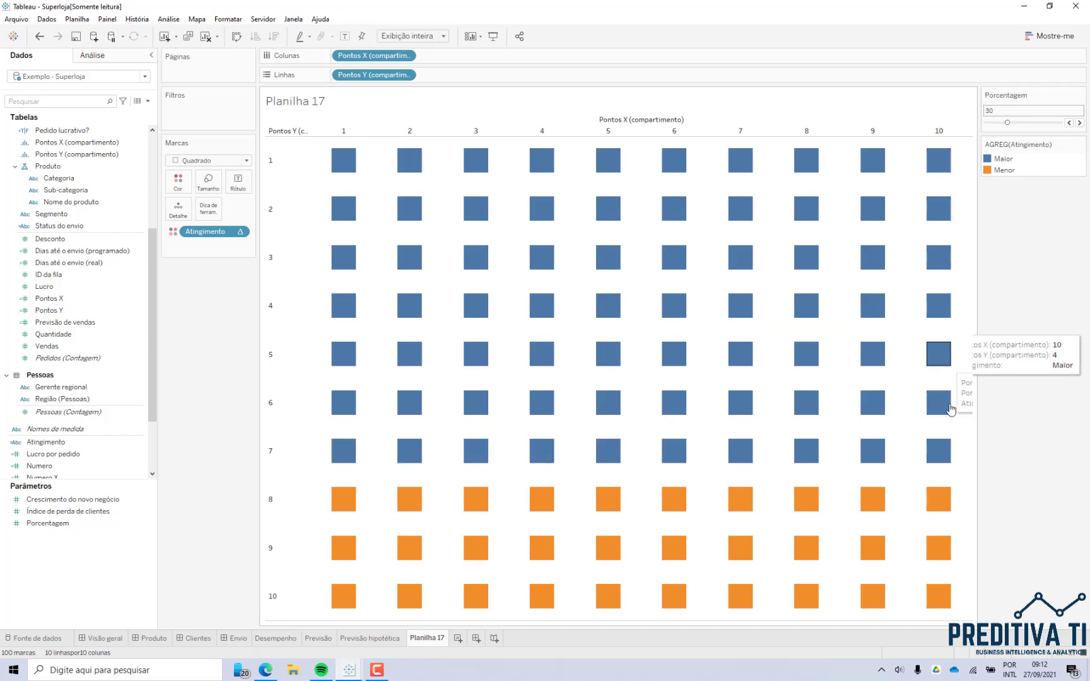
{"action": "left_click", "coordinate": [1081, 123]}
{"action": "left_click", "coordinate": [1081, 123]}
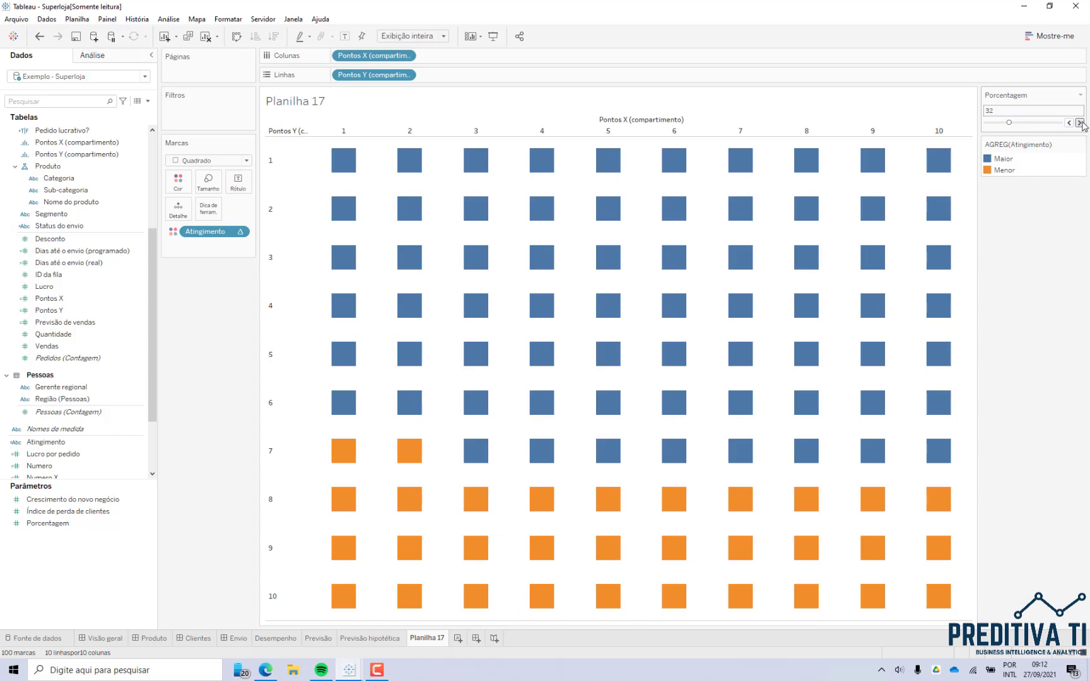
{"action": "left_click", "coordinate": [1080, 123]}
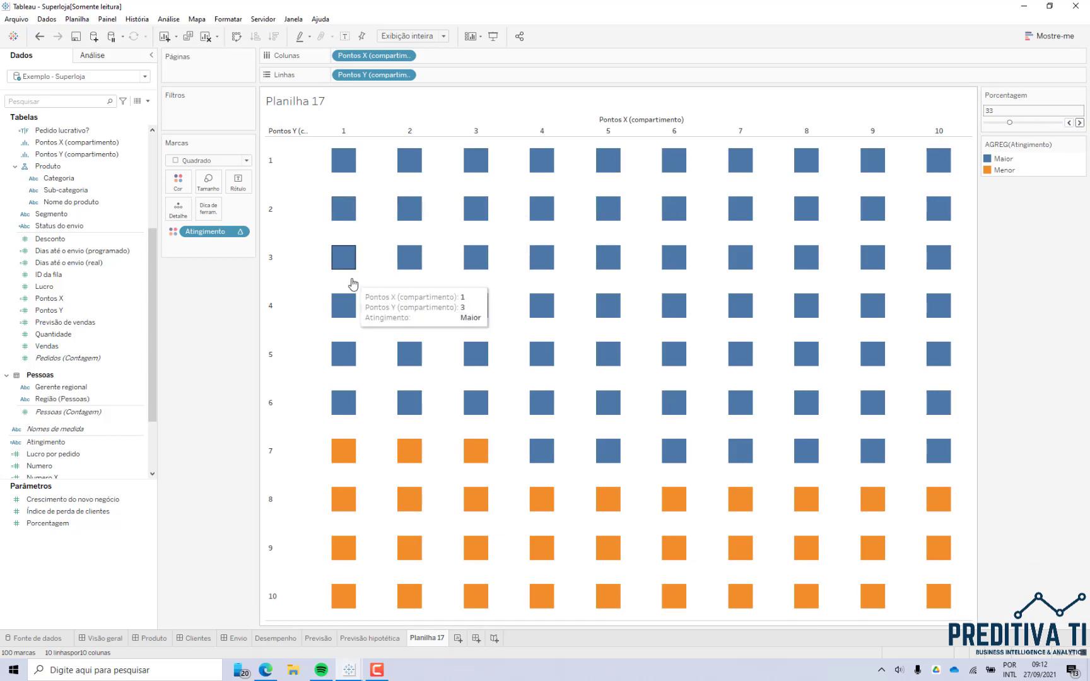
Step: Enlarge the square marks until only narrow gaps remain between the rows
{"action": "left_click", "coordinate": [207, 161]}
{"action": "left_click", "coordinate": [212, 162]}
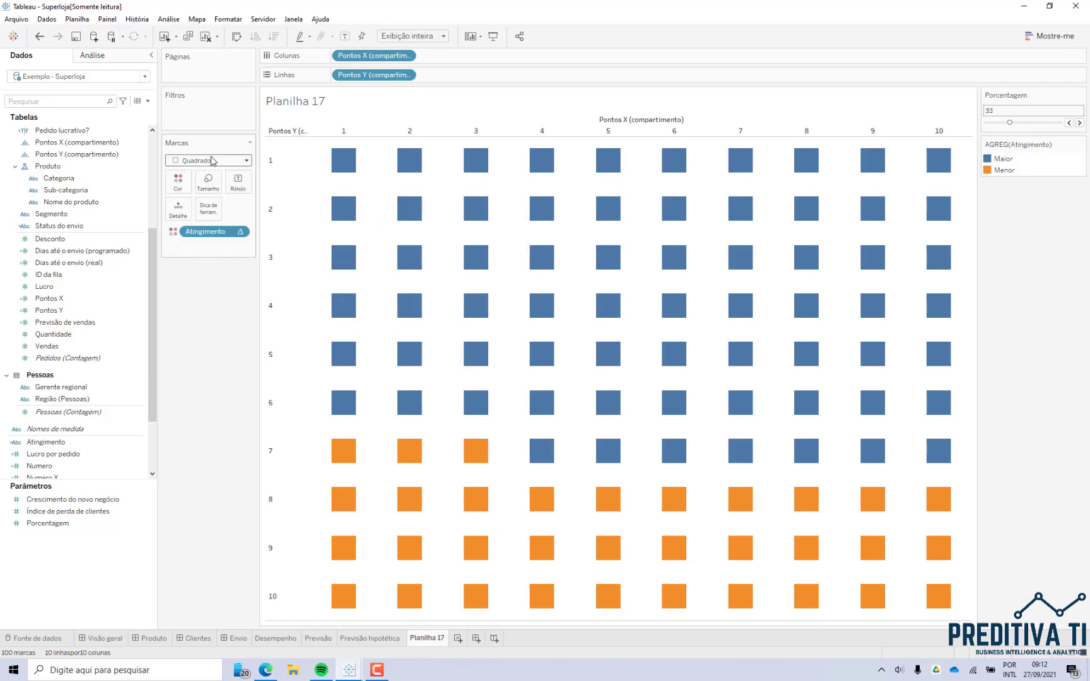
{"action": "left_click", "coordinate": [209, 181]}
{"action": "left_click_drag", "start_coordinate": [229, 212], "coordinate": [248, 212]}
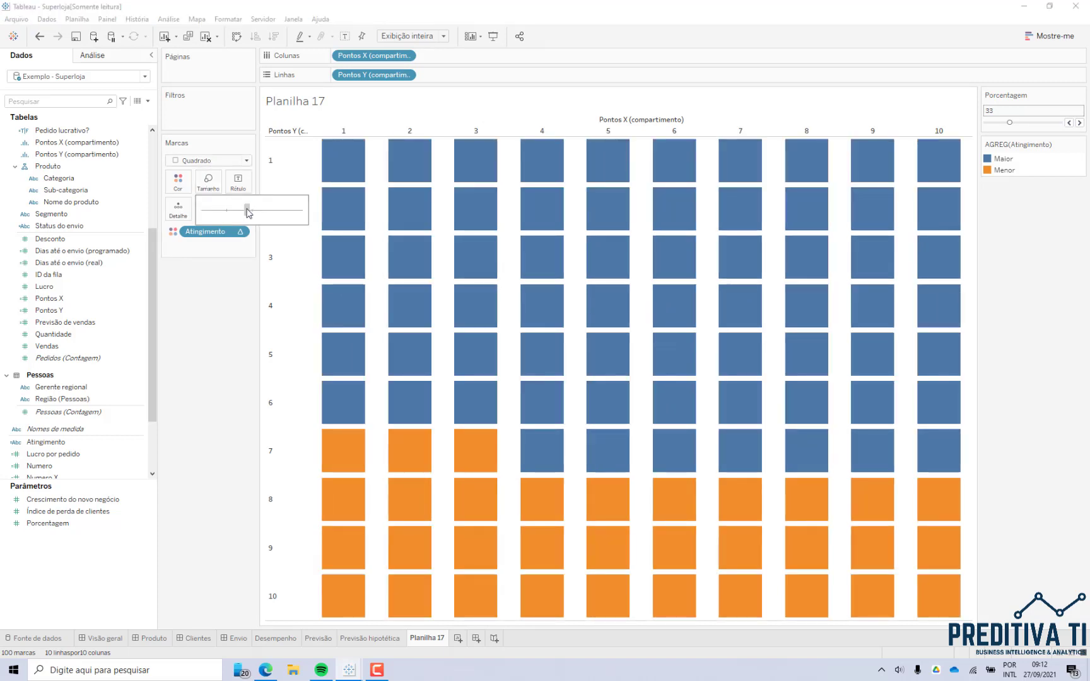
Step: Edit the Atingimento colours and assign green to Menor
{"action": "left_click", "coordinate": [178, 181]}
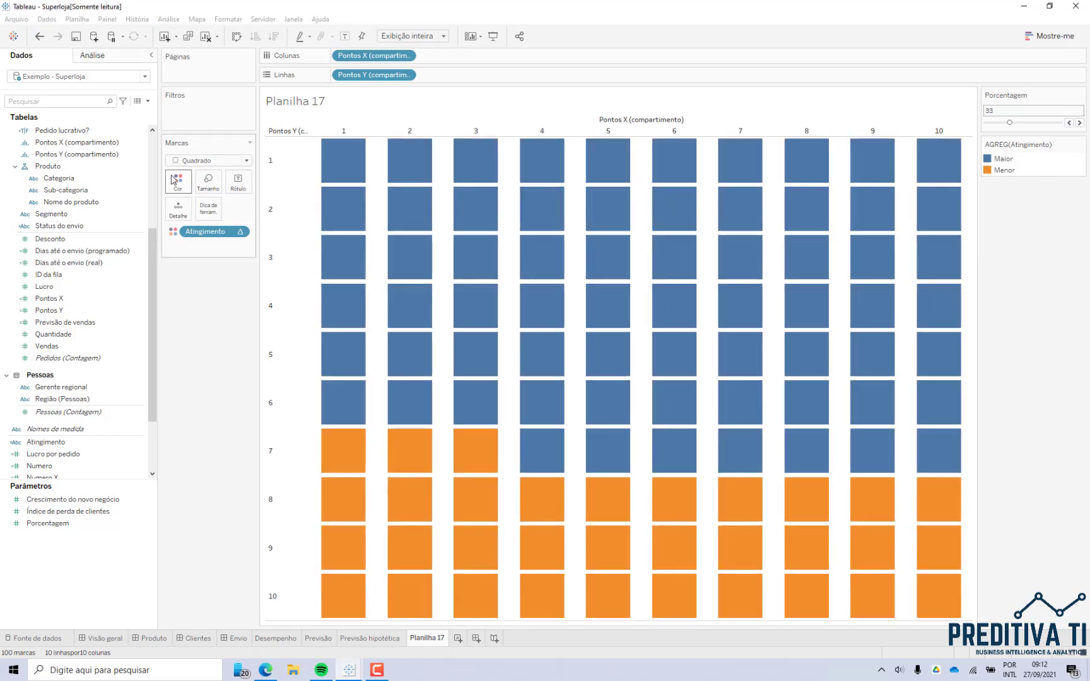
{"action": "left_click", "coordinate": [216, 219]}
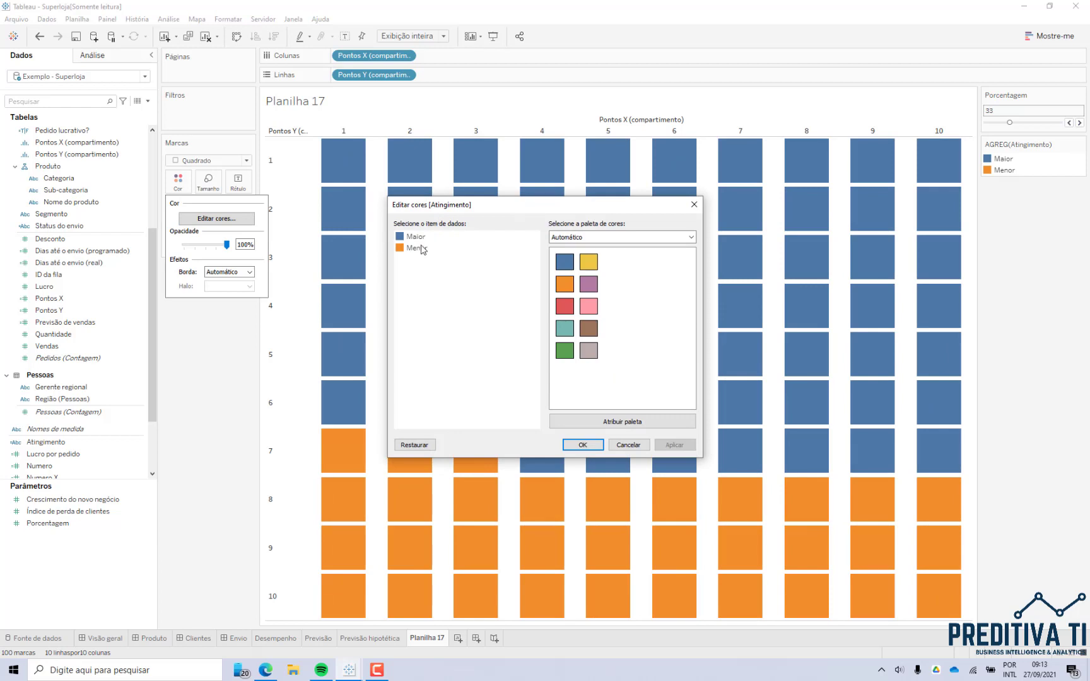
{"action": "left_click_drag", "start_coordinate": [448, 205], "coordinate": [187, 272]}
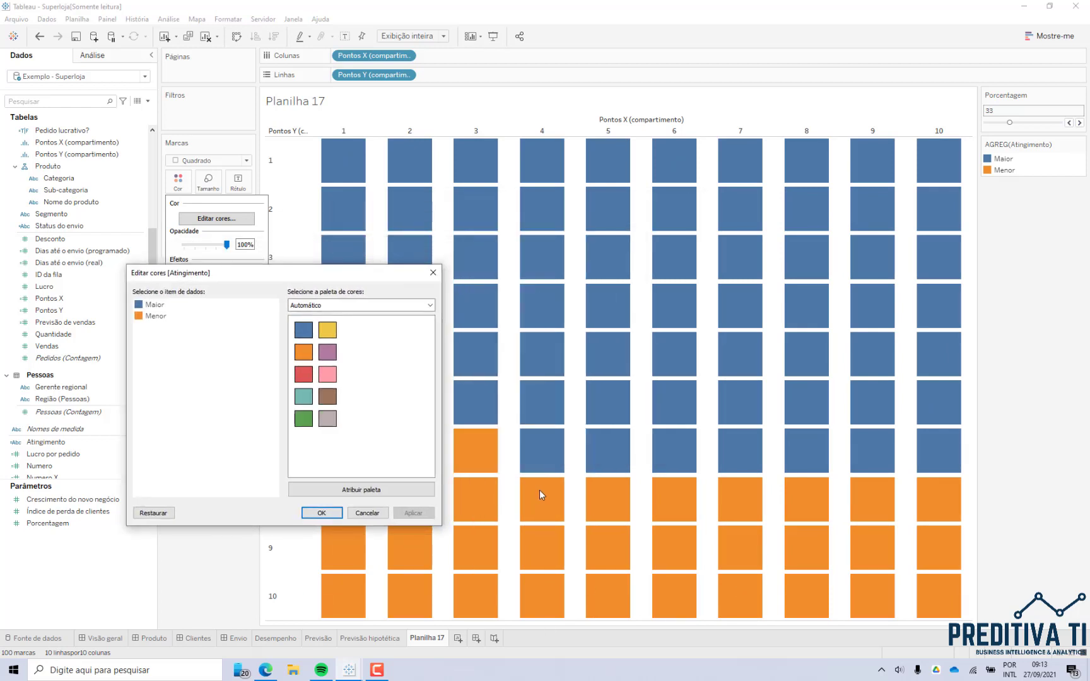
{"action": "left_click", "coordinate": [155, 316]}
{"action": "left_click", "coordinate": [304, 418]}
Step: Assign a custom very light grey to Maior and apply the Atingimento colours to the chart
{"action": "left_click", "coordinate": [158, 306]}
{"action": "double_click", "coordinate": [155, 307]}
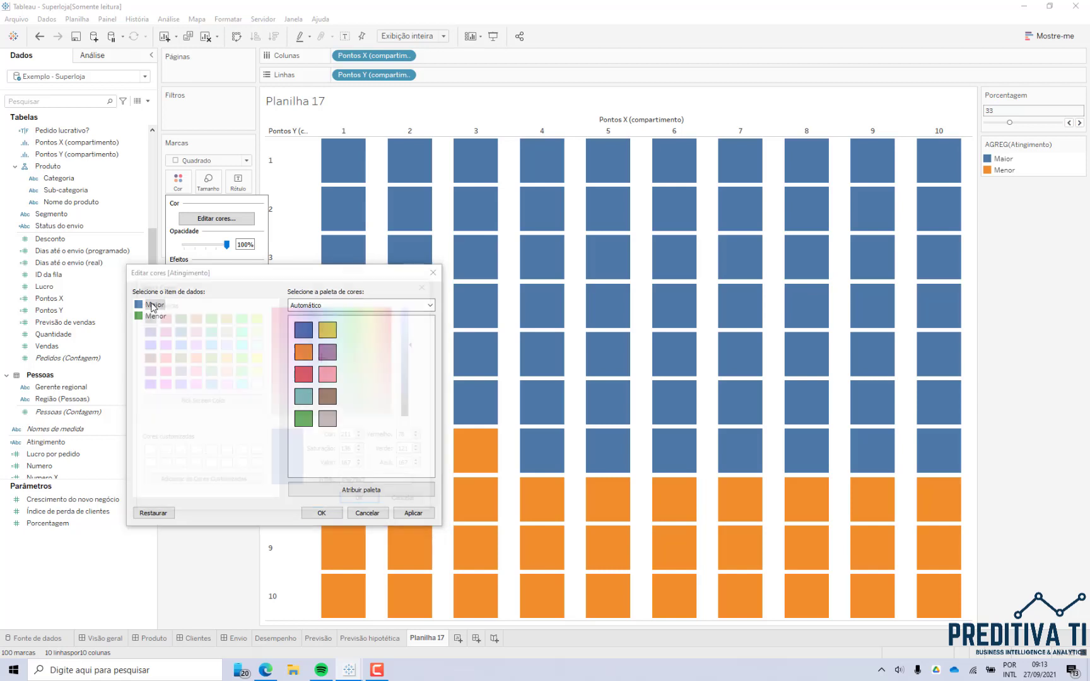
{"action": "left_click_drag", "start_coordinate": [414, 350], "coordinate": [414, 316]}
{"action": "left_click", "coordinate": [362, 503]}
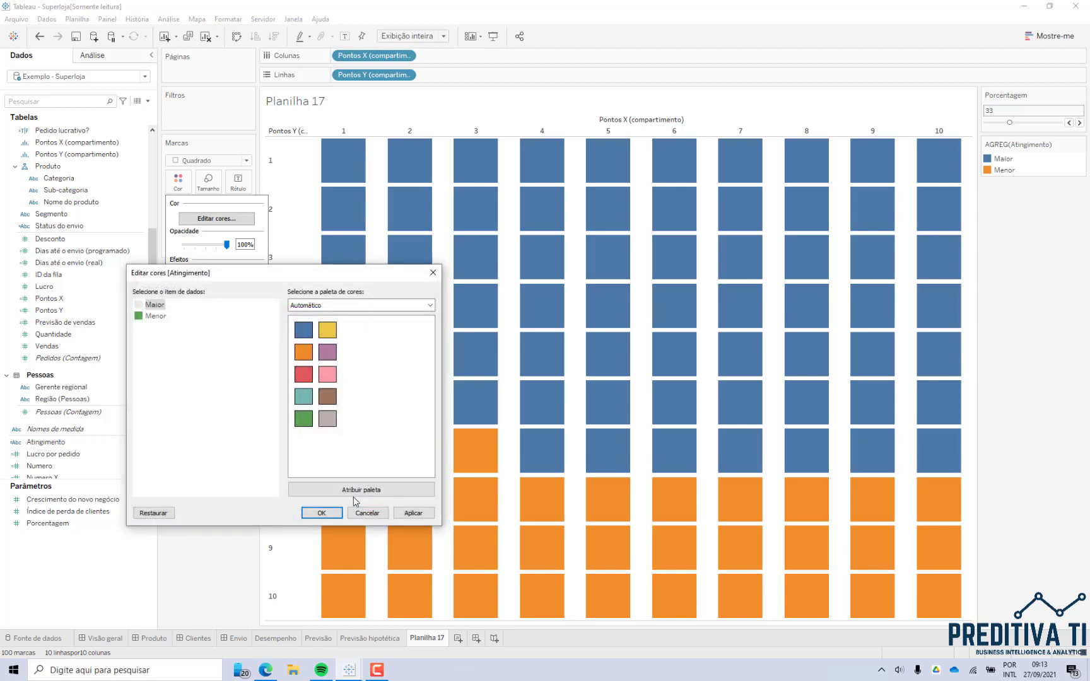
{"action": "left_click", "coordinate": [412, 513]}
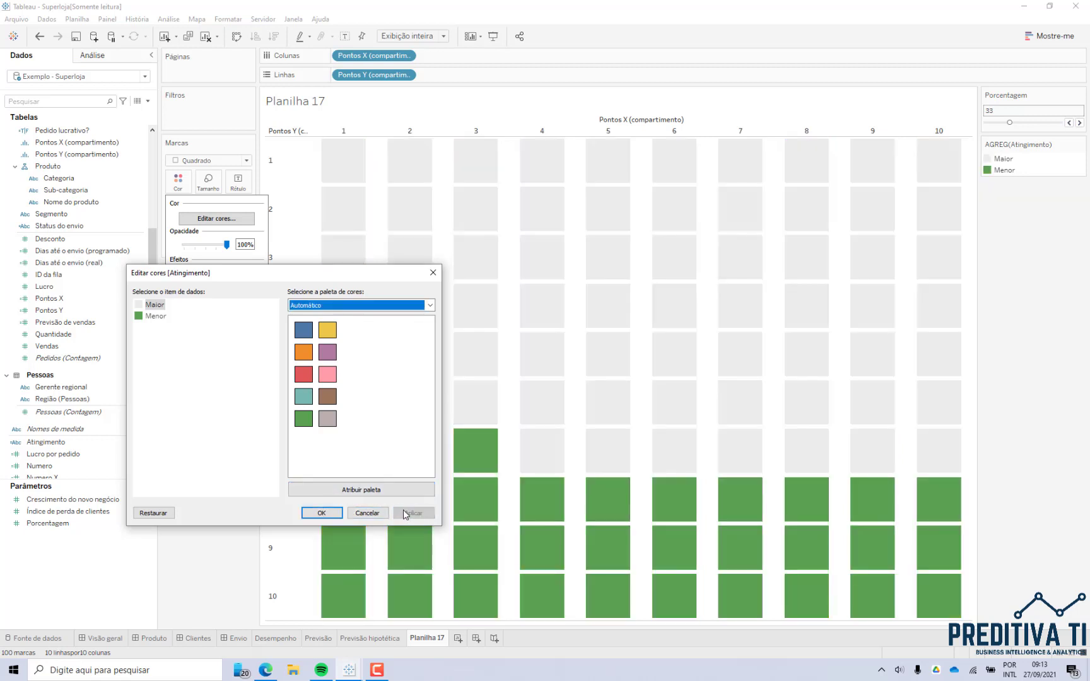
{"action": "left_click", "coordinate": [323, 512]}
Step: Give the square marks a black border
{"action": "left_click", "coordinate": [179, 181]}
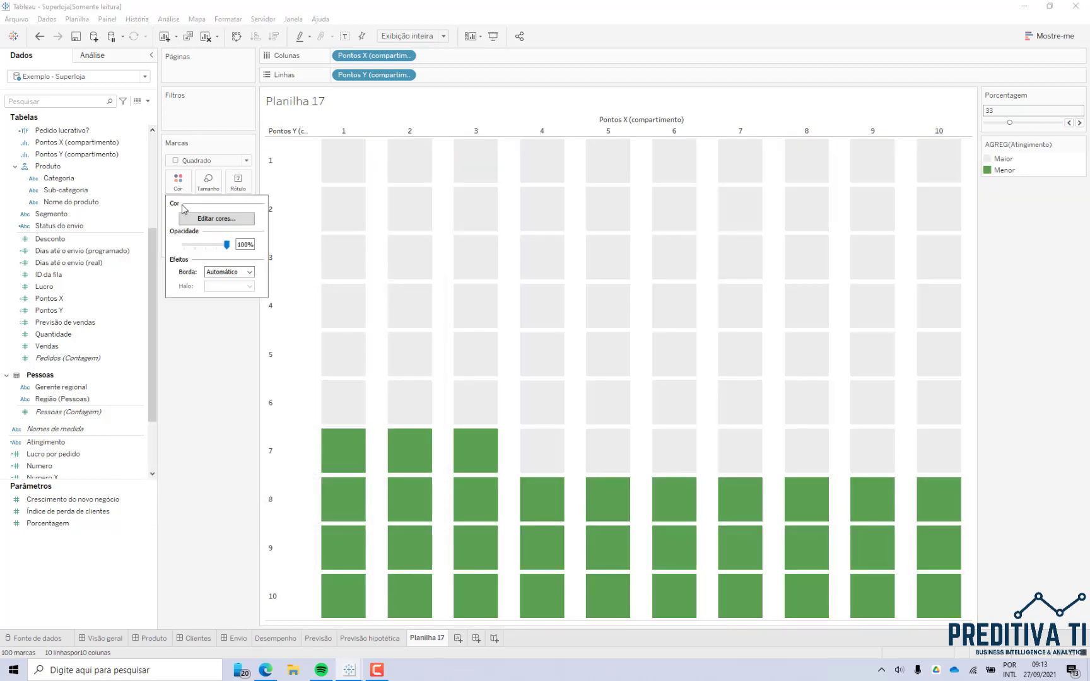
{"action": "left_click", "coordinate": [229, 272]}
{"action": "left_click", "coordinate": [213, 313]}
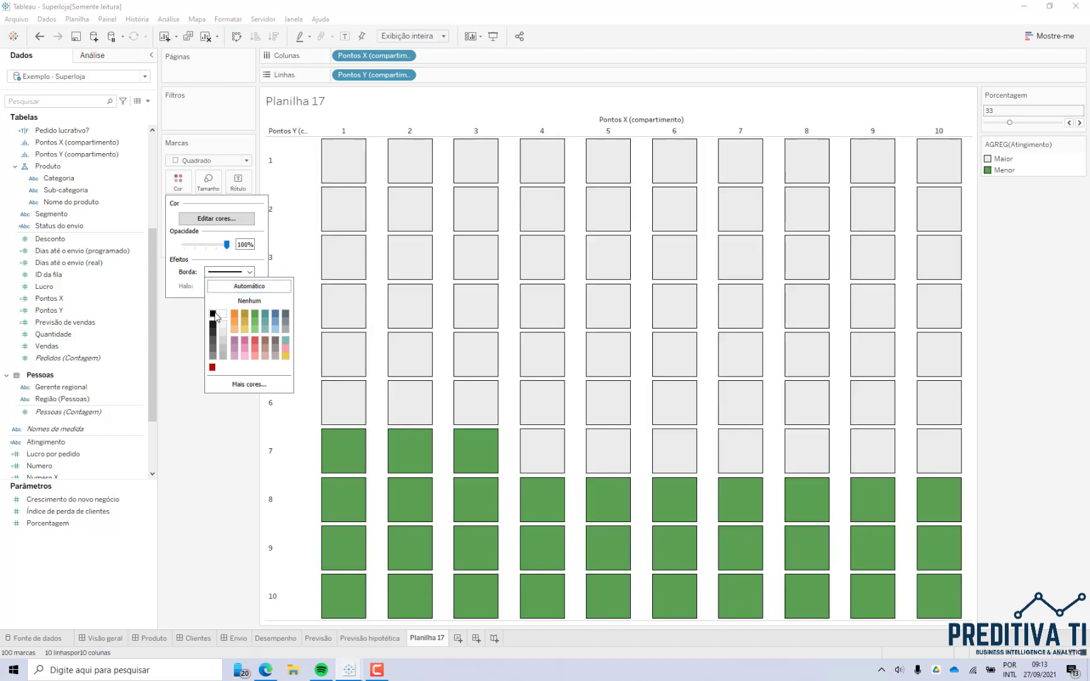
{"action": "left_click", "coordinate": [246, 467]}
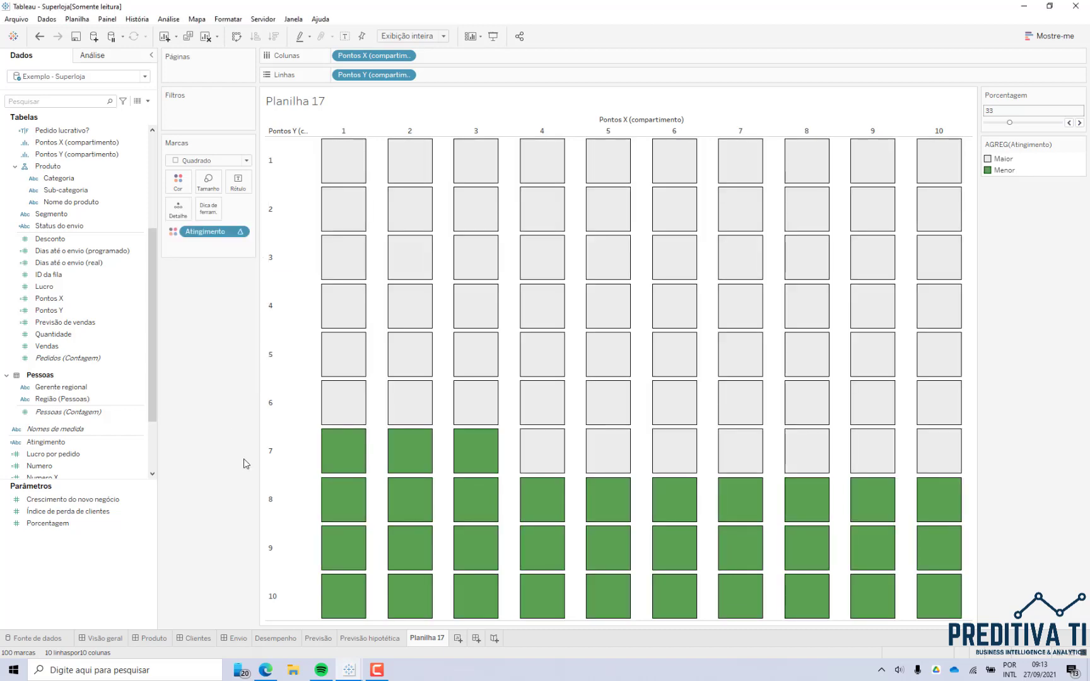
Step: Hide the Pontos Y row headers and the Pontos X column headers
{"action": "left_click", "coordinate": [302, 258]}
{"action": "right_click", "coordinate": [304, 259]}
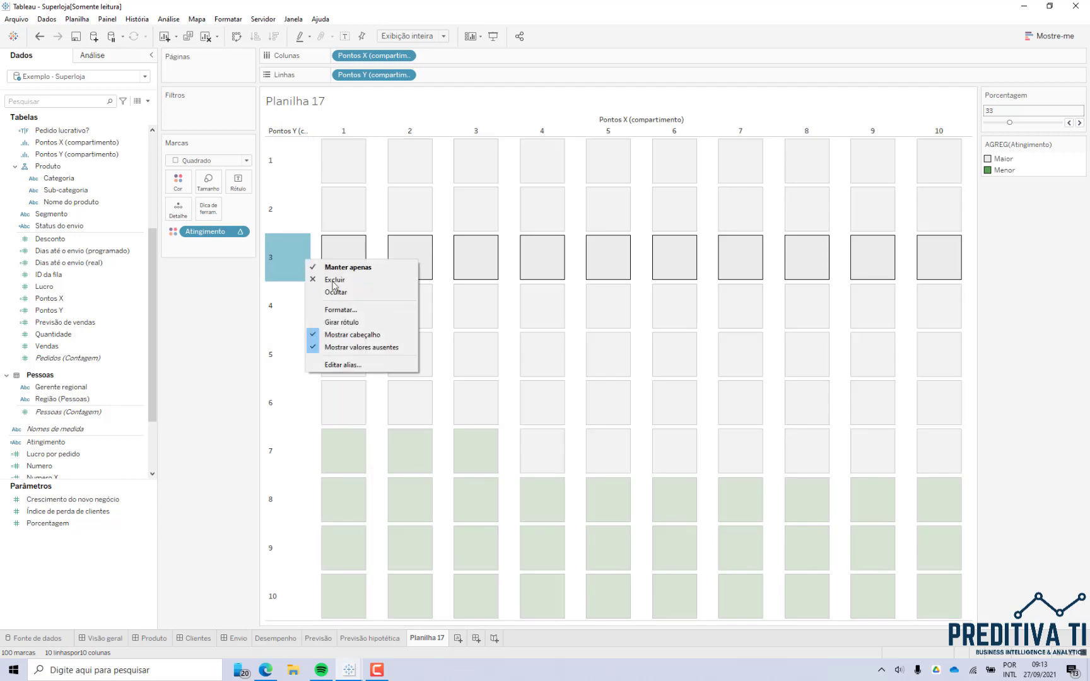
{"action": "left_click", "coordinate": [370, 335]}
{"action": "right_click", "coordinate": [374, 131]}
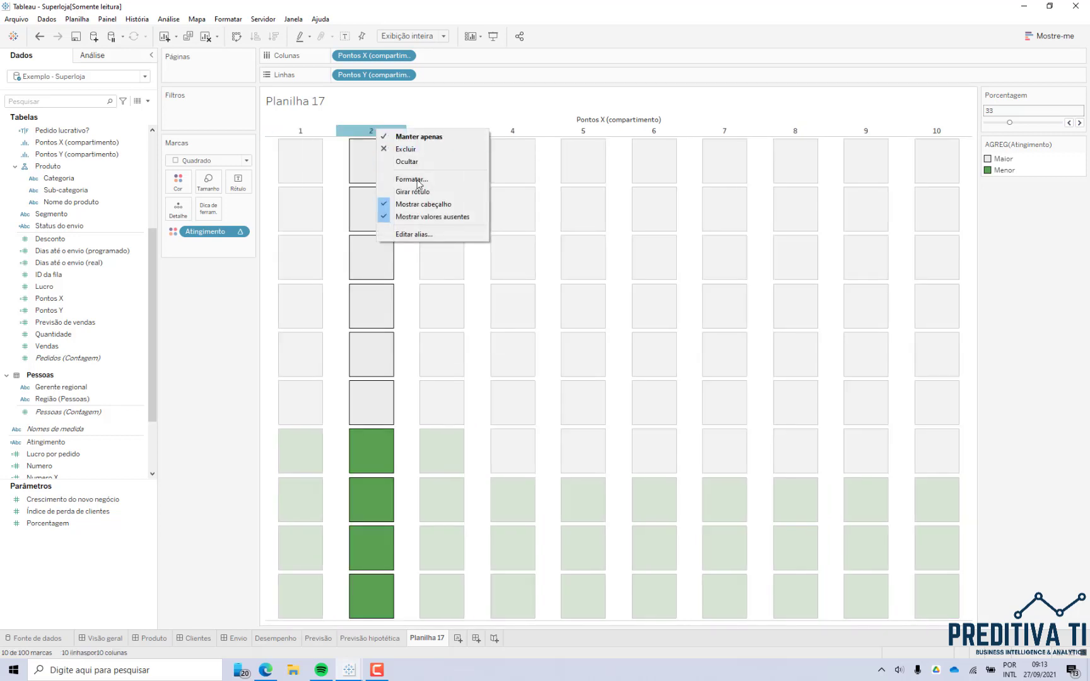
{"action": "left_click", "coordinate": [423, 205]}
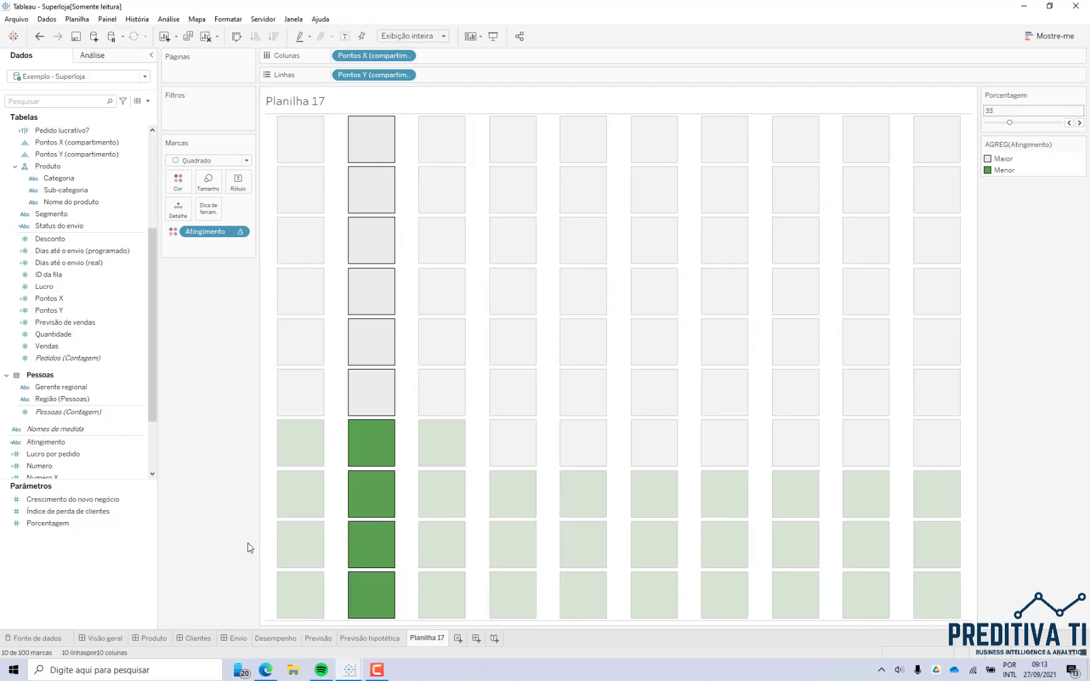
Step: Create a new dashboard, place Planilha 17 on it as a floating sheet and make it taller, roughly square
{"action": "left_click", "coordinate": [477, 638]}
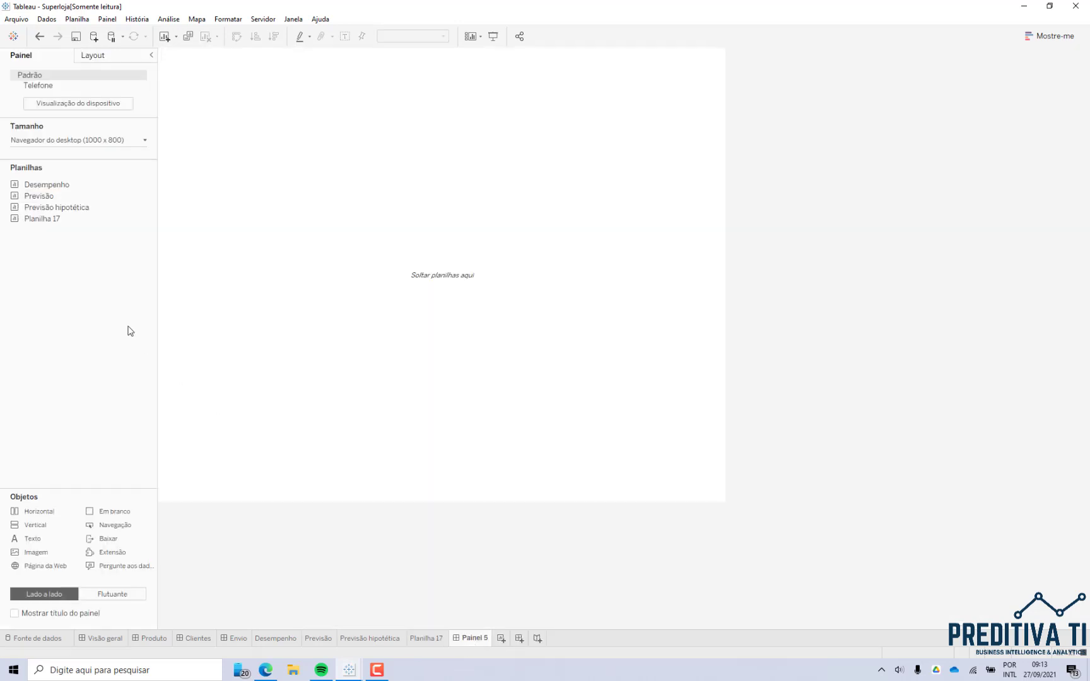
{"action": "left_click_drag", "start_coordinate": [44, 218], "coordinate": [244, 102]}
{"action": "left_click_drag", "start_coordinate": [431, 248], "coordinate": [431, 291]}
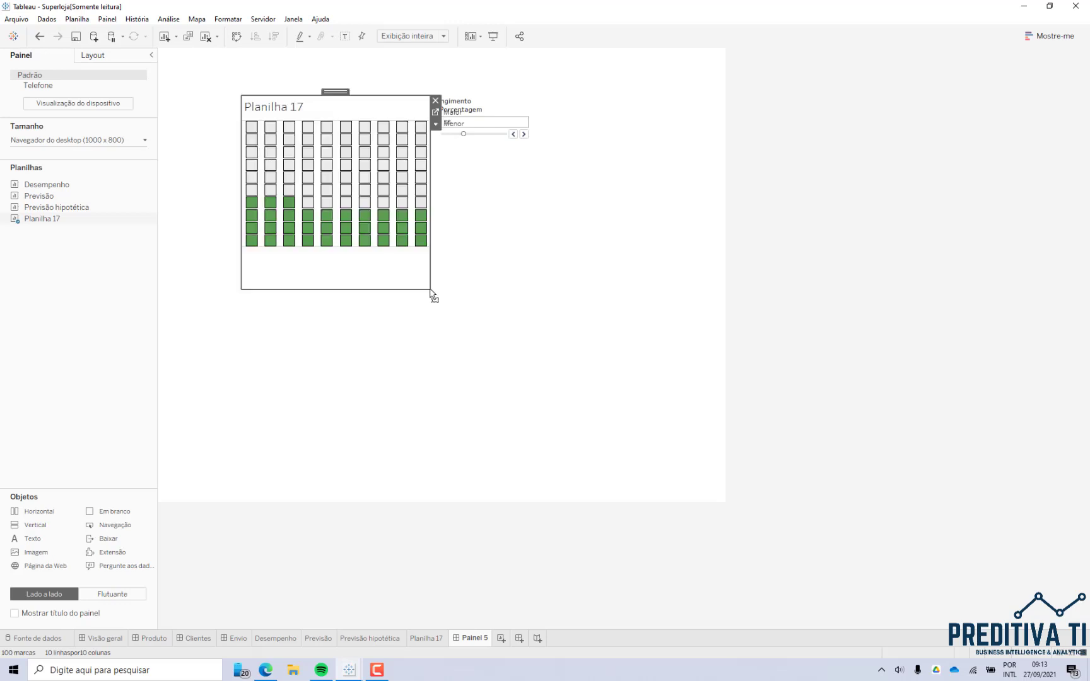
Step: Move the Porcentagem control away from the chart and remove the Atingimento legend from the dashboard
{"action": "left_click", "coordinate": [480, 110]}
{"action": "left_click_drag", "start_coordinate": [483, 104], "coordinate": [515, 98]}
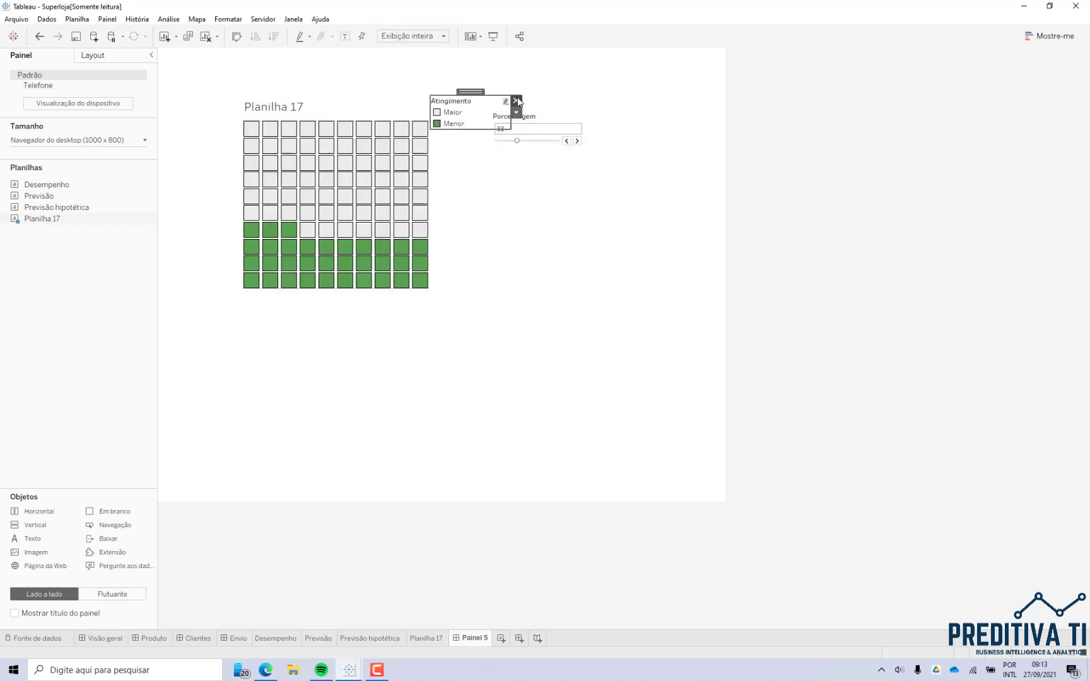
{"action": "left_click", "coordinate": [516, 101]}
Step: Hide the Planilha 17 title on the dashboard and set Porcentagem to 61
{"action": "right_click", "coordinate": [278, 112]}
{"action": "left_click", "coordinate": [315, 142]}
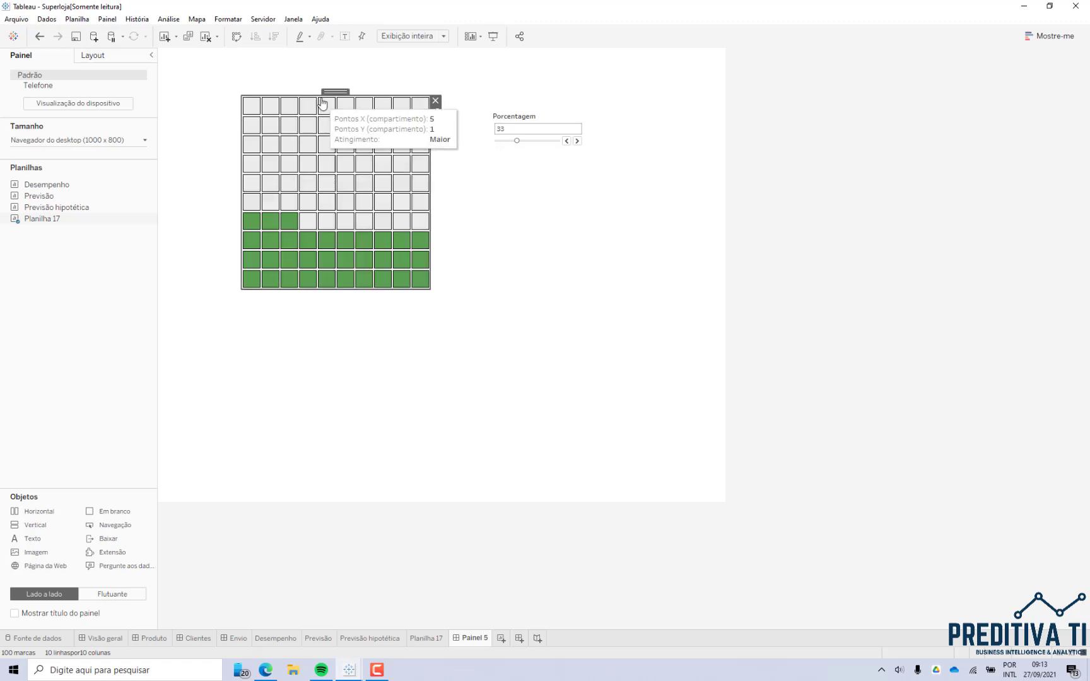
{"action": "left_click", "coordinate": [459, 219]}
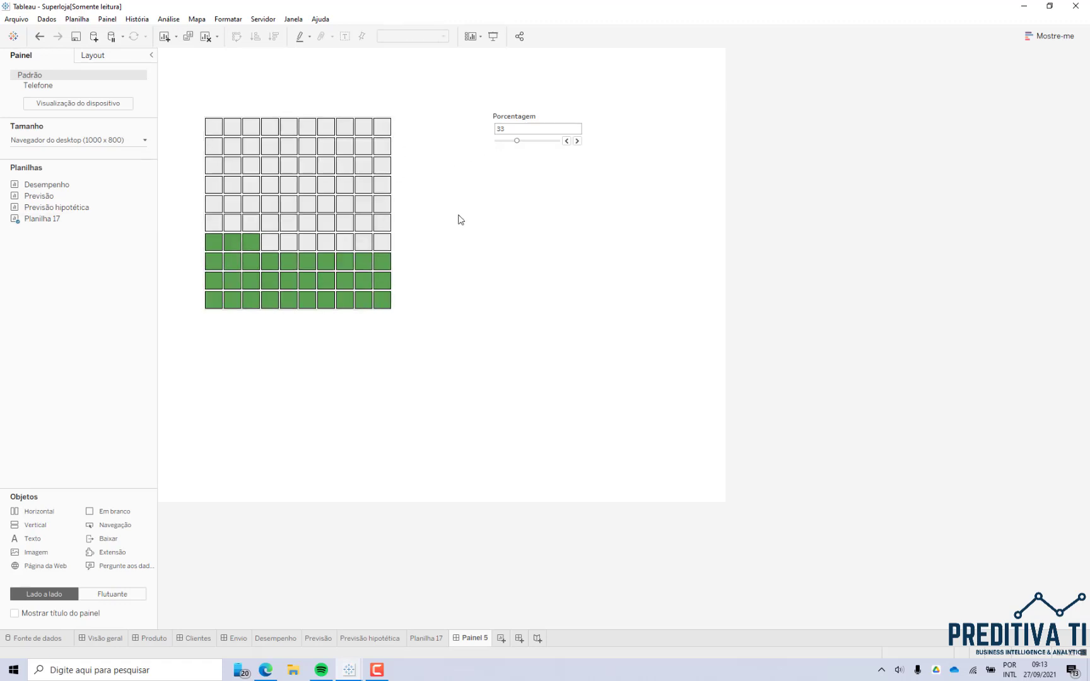
{"action": "left_click_drag", "start_coordinate": [517, 141], "coordinate": [535, 144]}
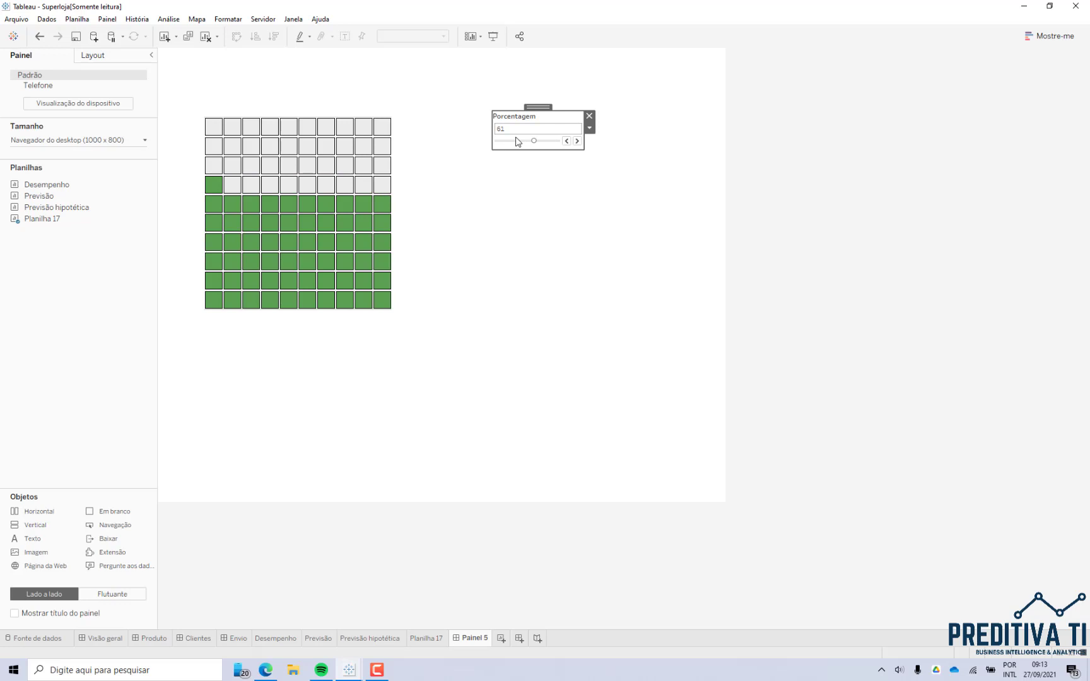